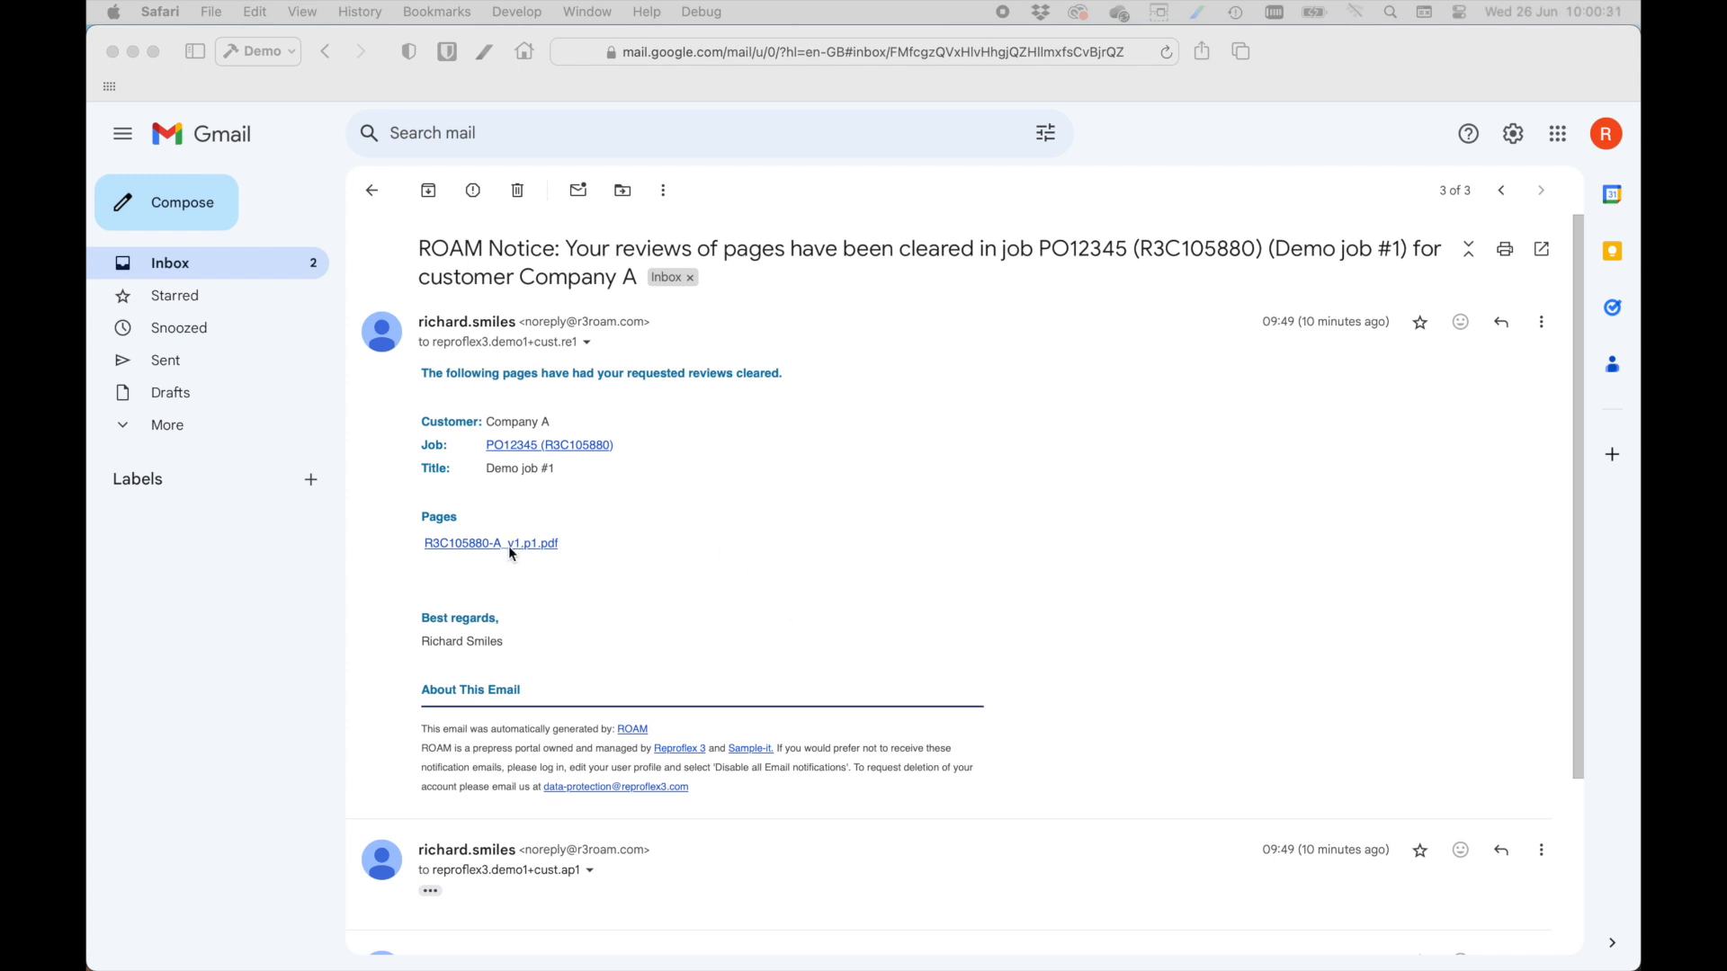
# Log in to ROAM through the emailed page link using the saved username and password, and open R3C105880-A_v1.p1.pdf in Smart Review.
pyautogui.click(610, 548)
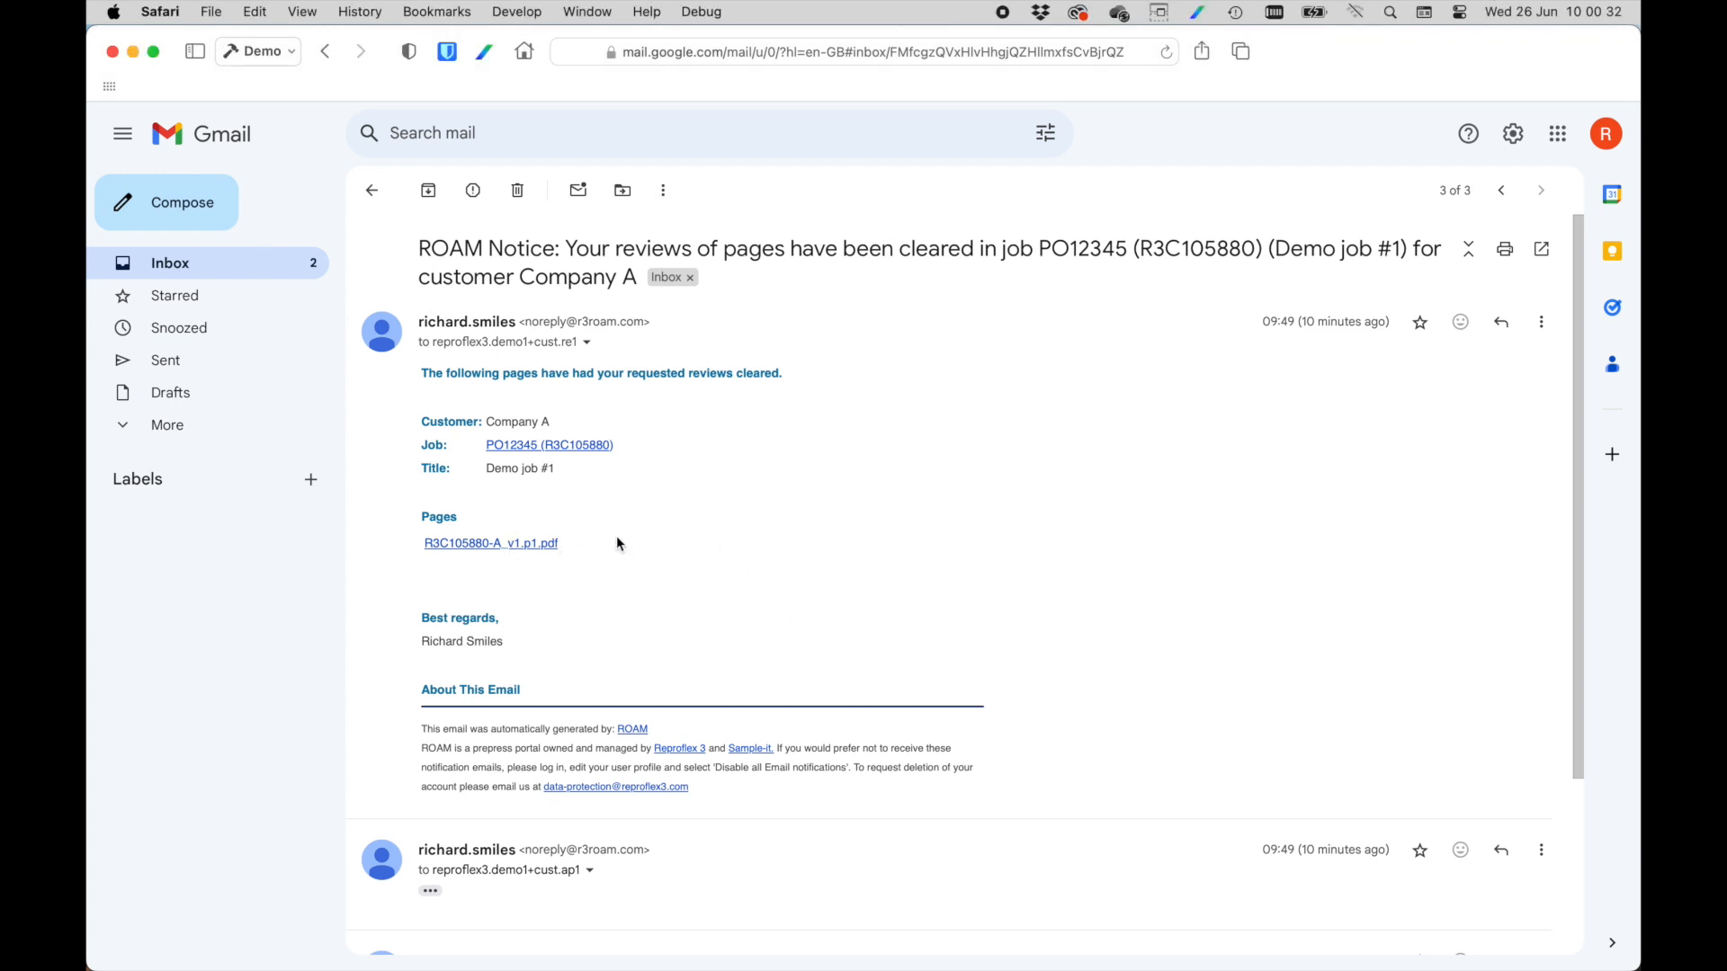
pyautogui.click(504, 550)
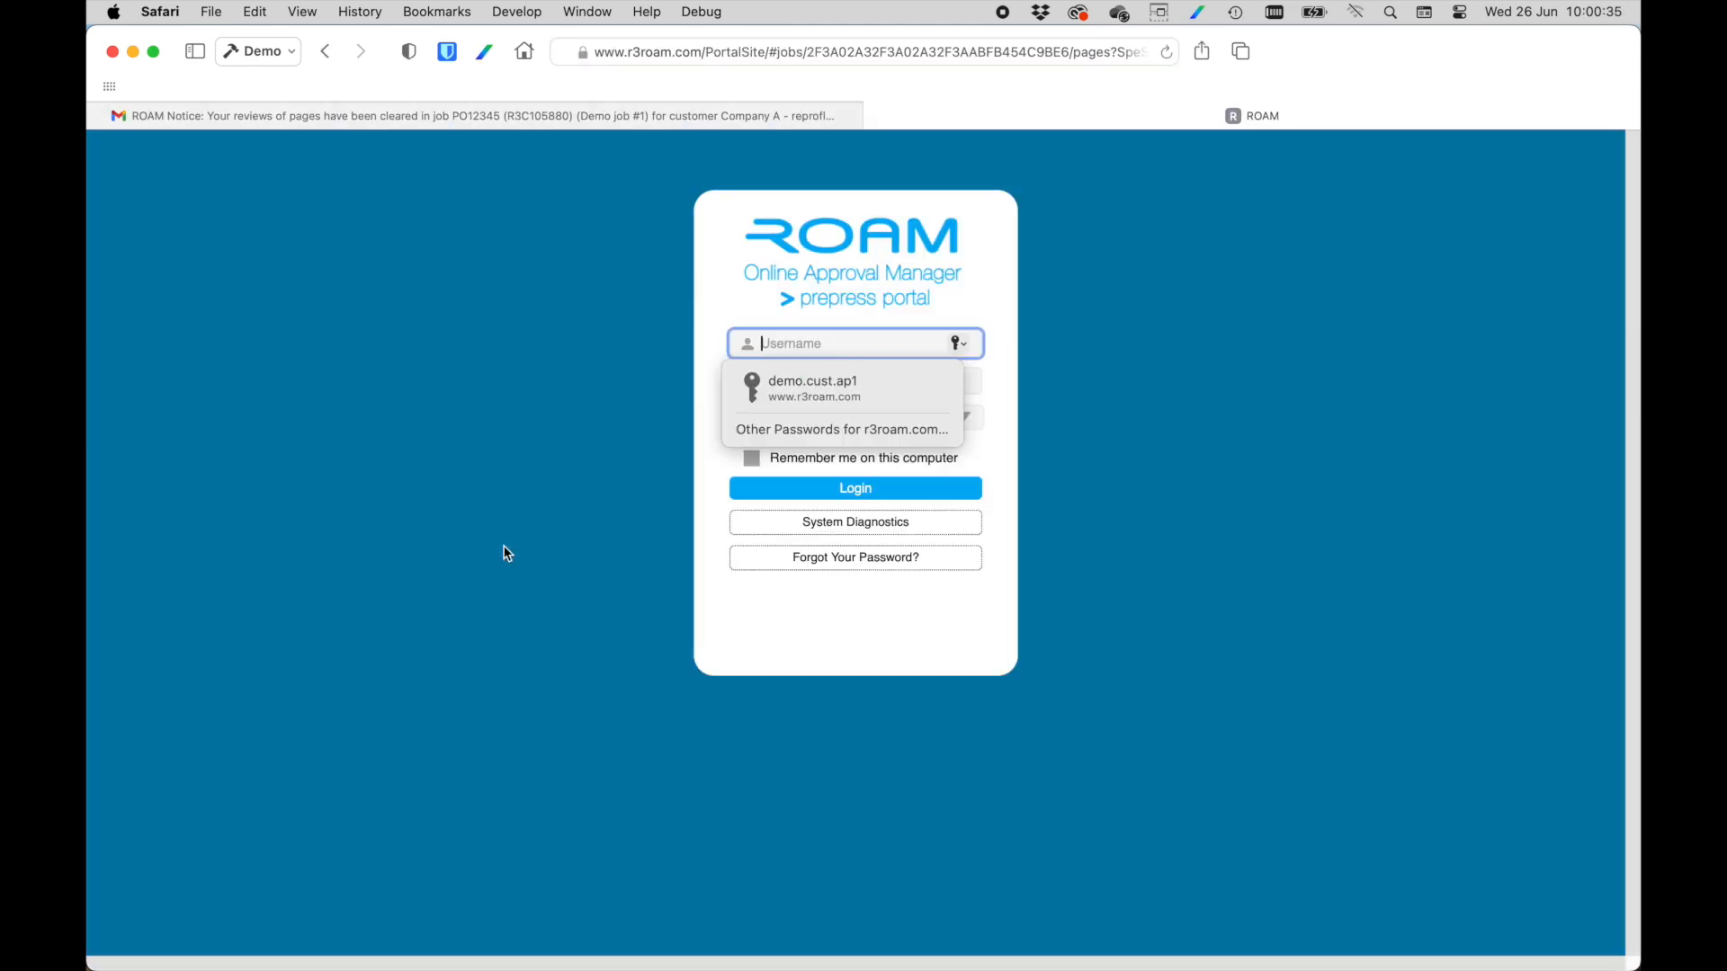
pyautogui.write('d')
pyautogui.click(783, 424)
pyautogui.click(876, 480)
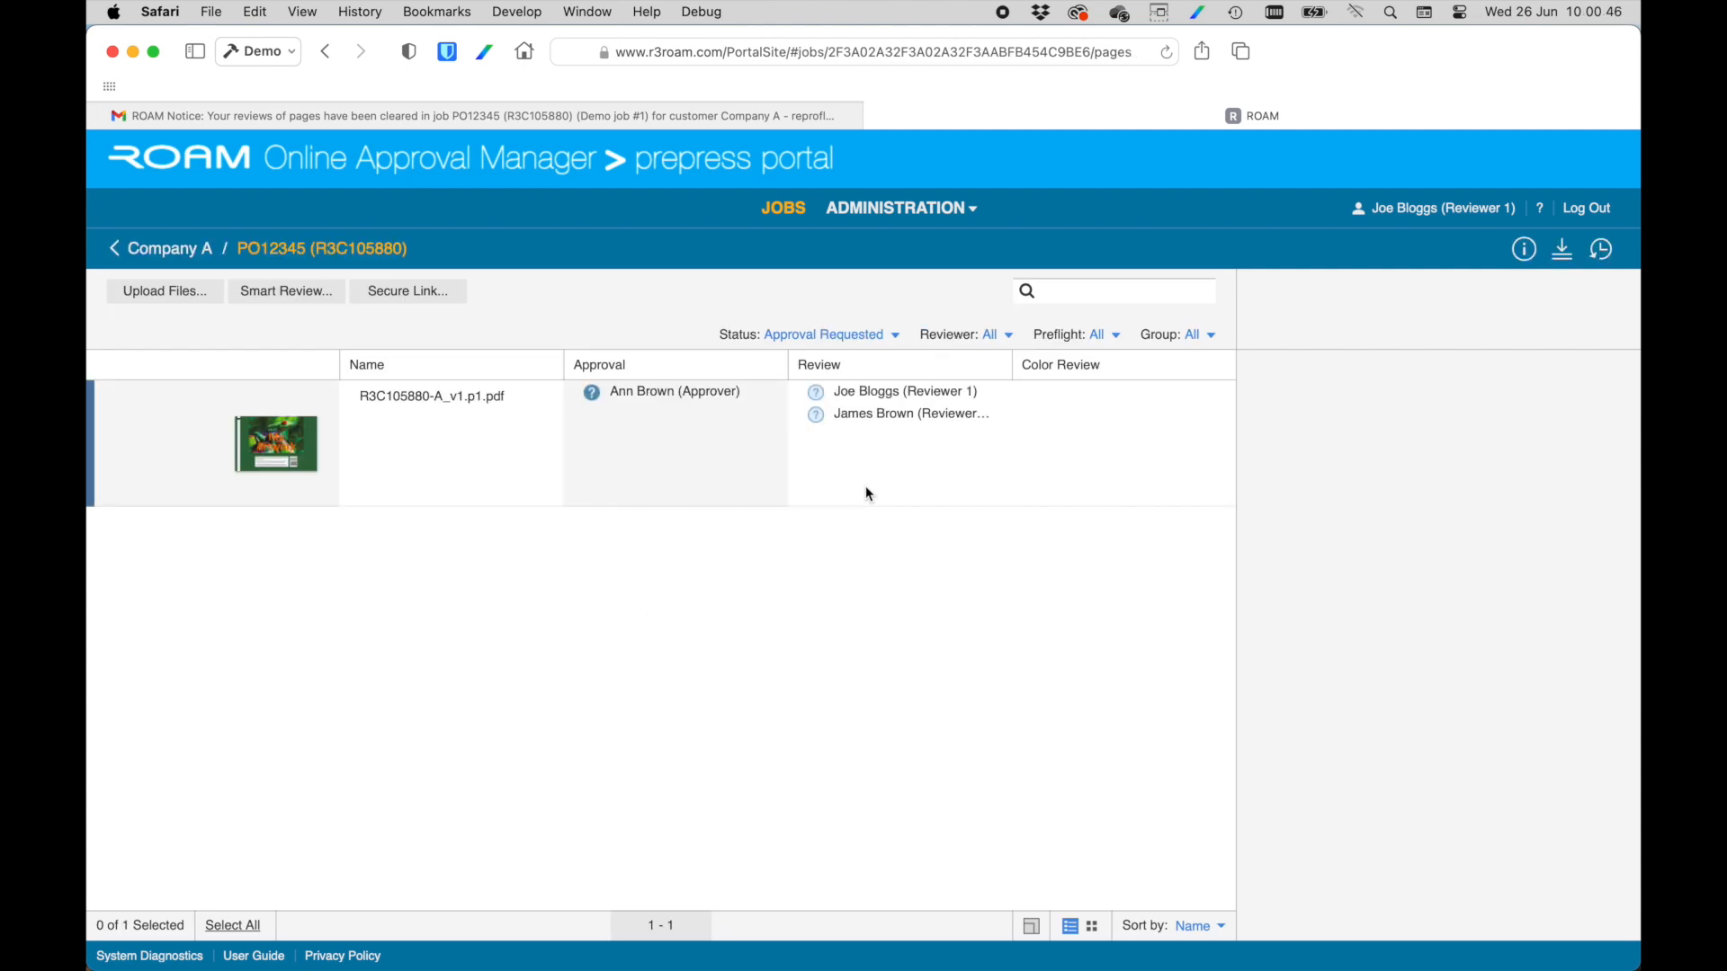
pyautogui.click(299, 458)
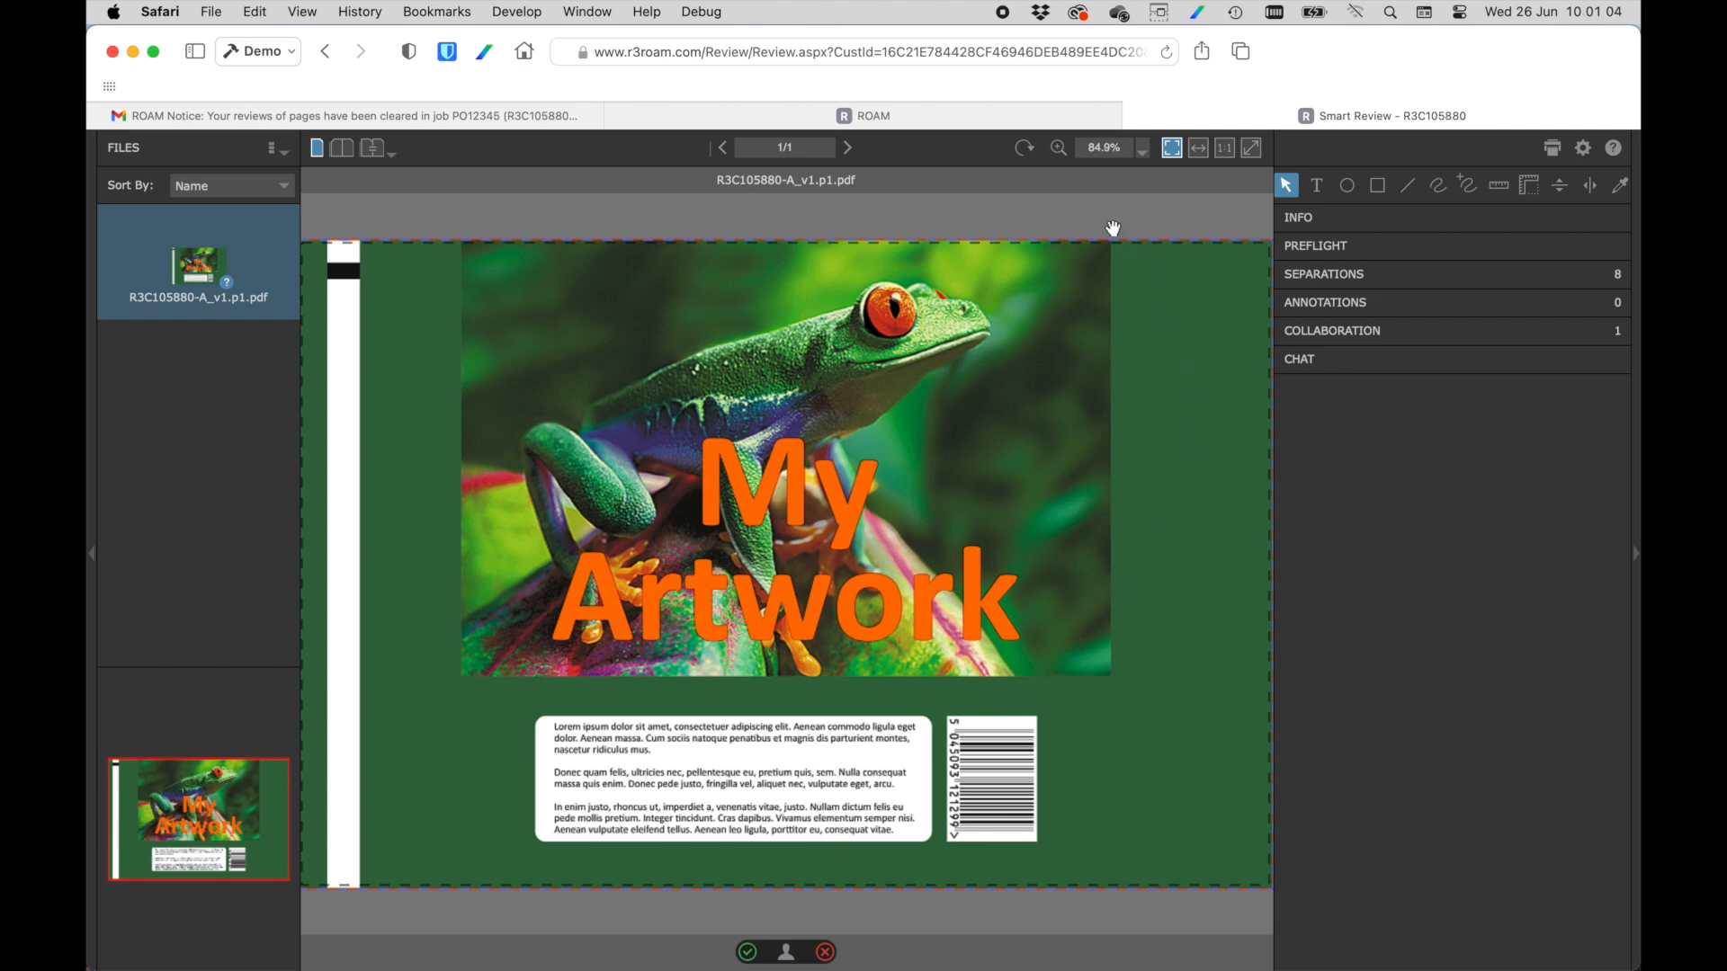
# Draw a rectangle annotation around the barcode on the artwork with the comment "Barcodee incorrect".
pyautogui.click(1059, 147)
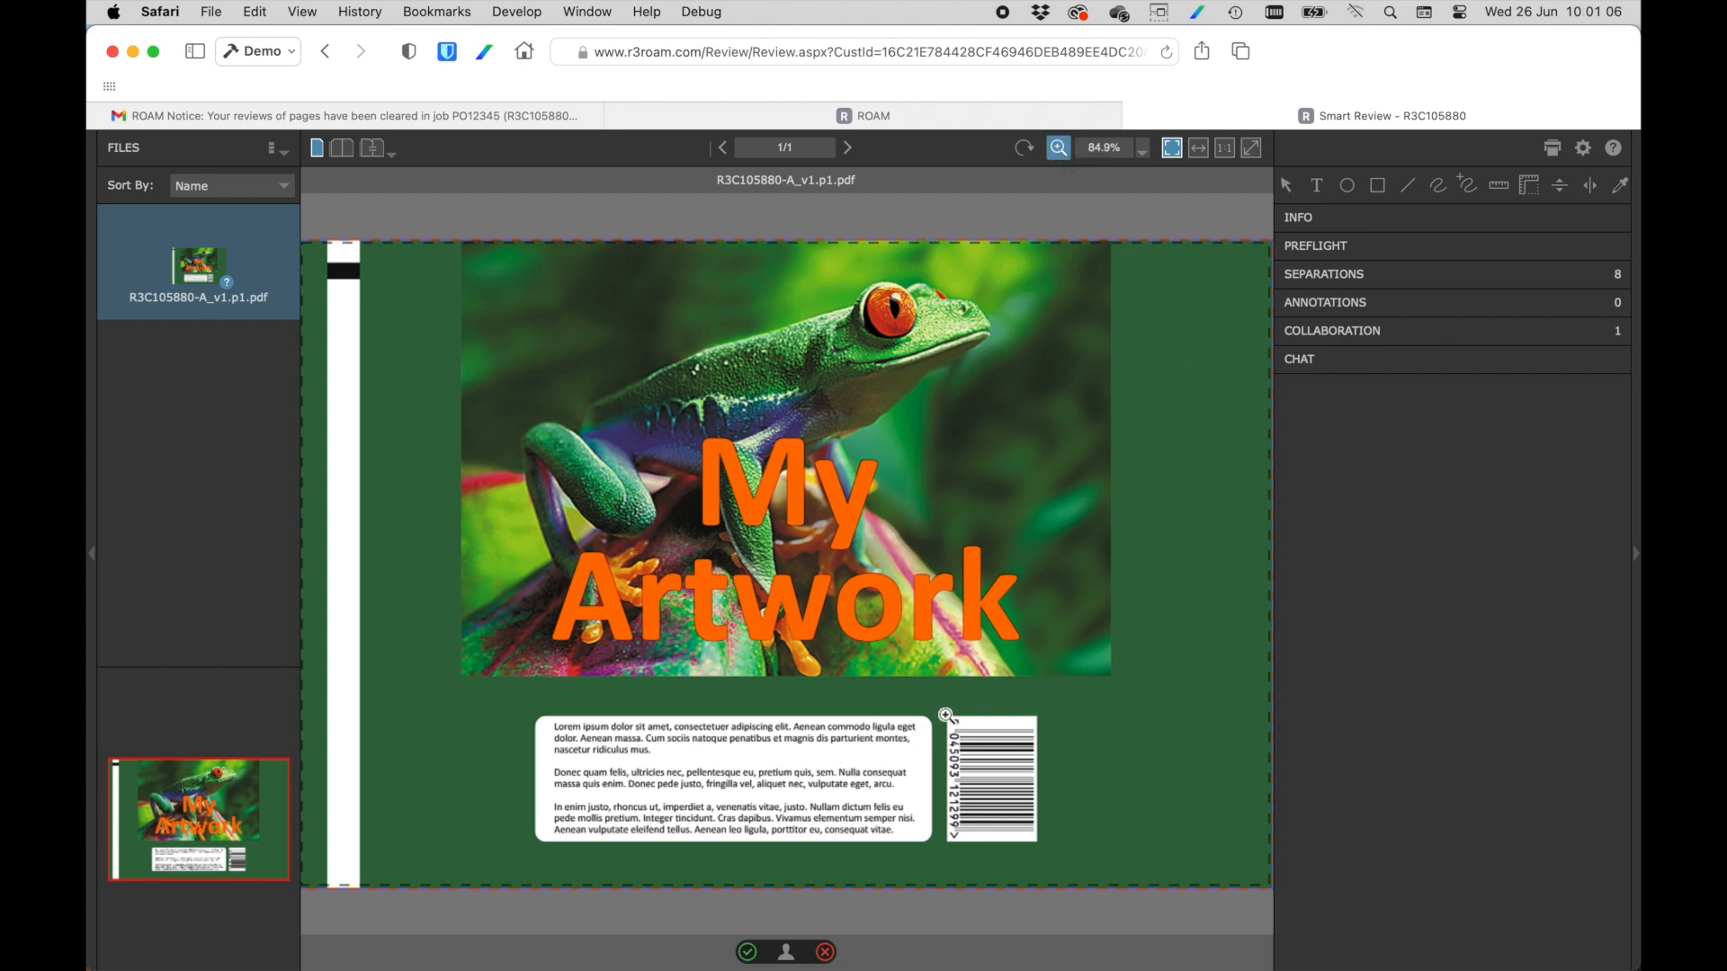
pyautogui.moveTo(978, 803); pyautogui.dragTo(1062, 865)
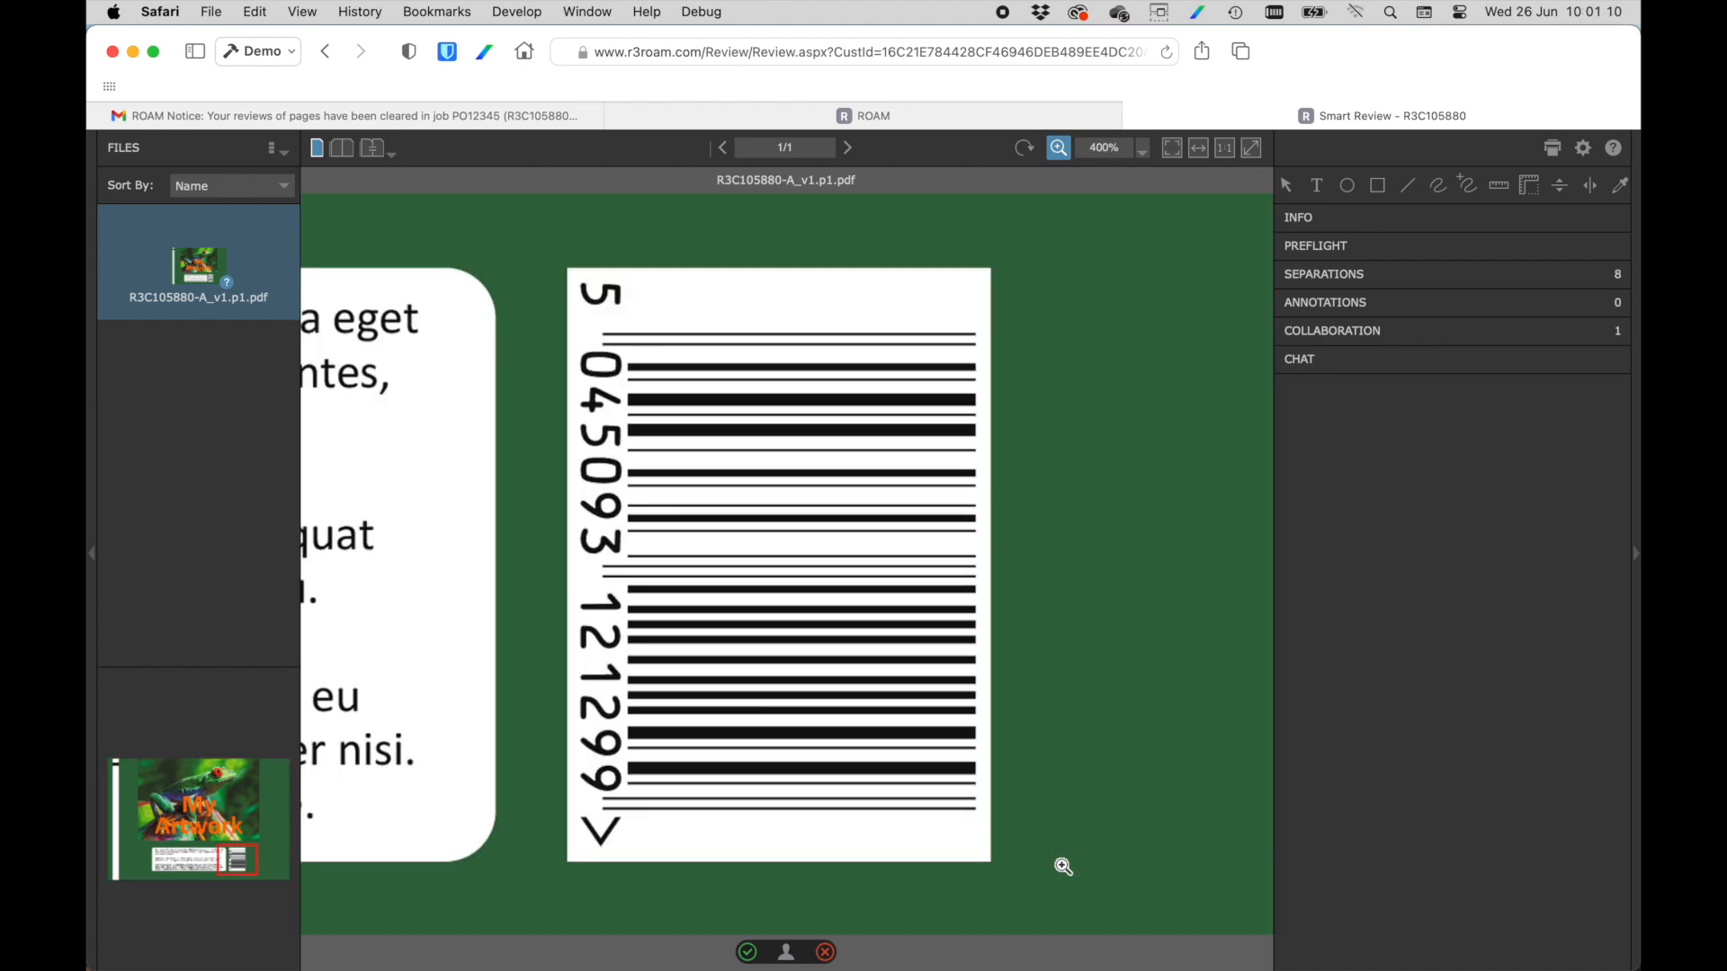
pyautogui.moveTo(251, 866)
pyautogui.mouseDown()
pyautogui.moveTo(170, 855)
pyautogui.moveTo(154, 823)
pyautogui.moveTo(220, 775)
pyautogui.moveTo(241, 863)
pyautogui.mouseUp()
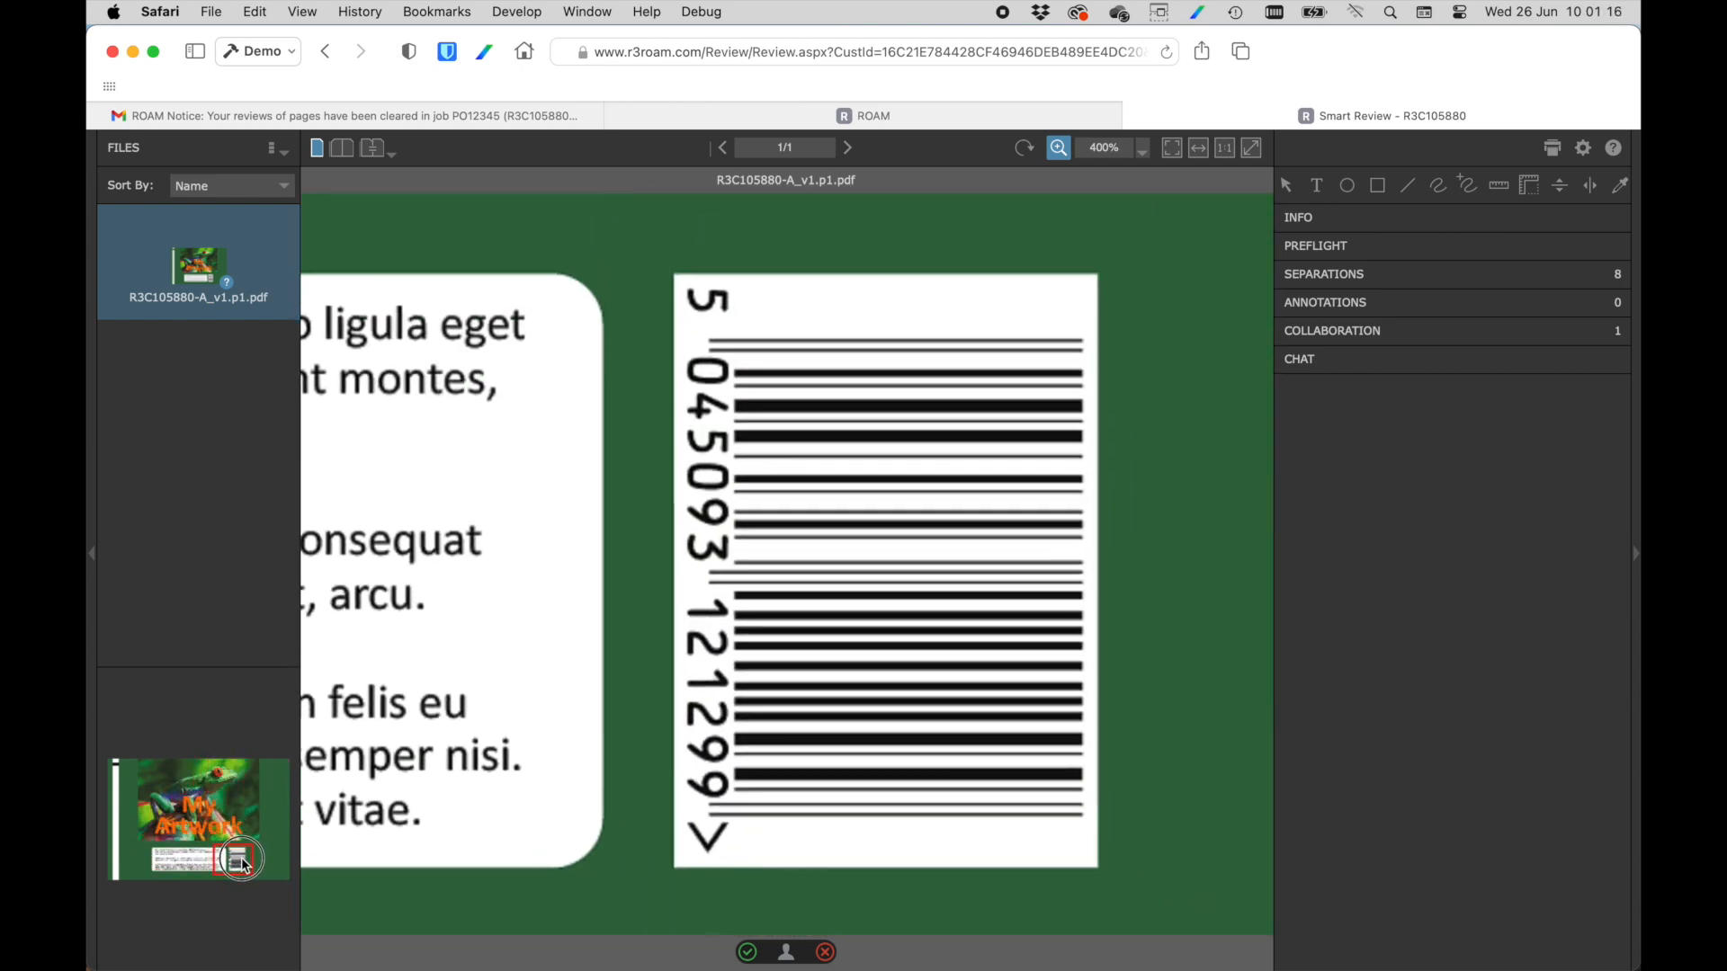
pyautogui.click(1377, 186)
pyautogui.moveTo(658, 262); pyautogui.dragTo(1116, 880)
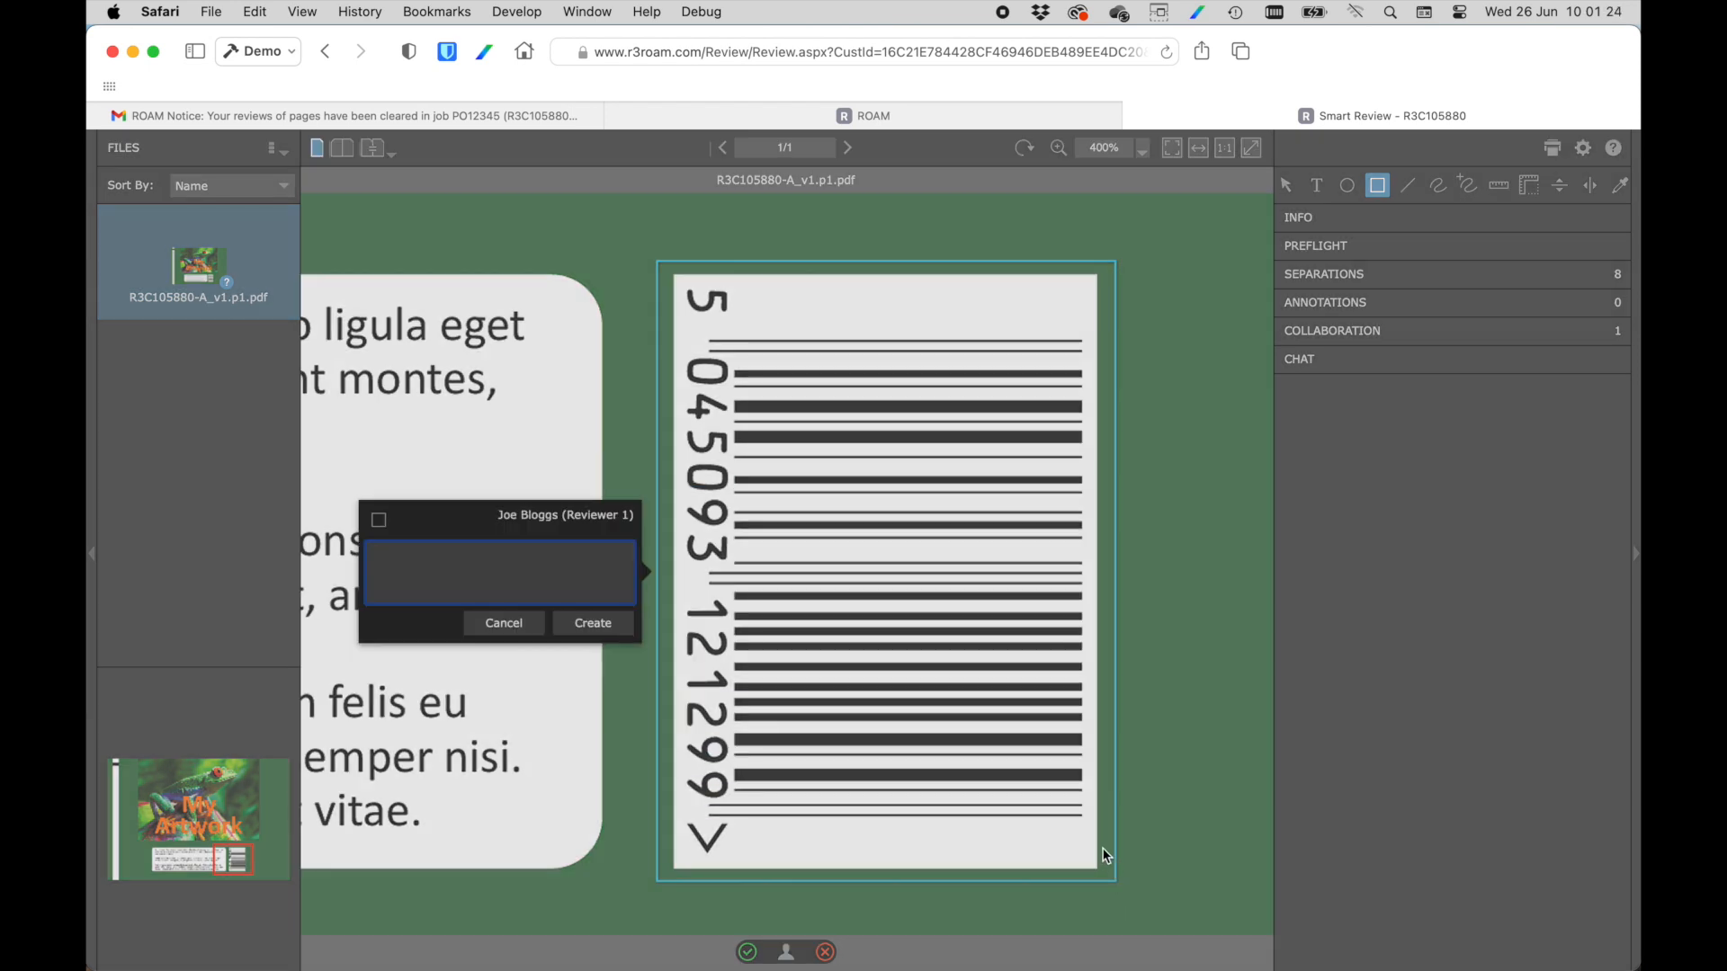
pyautogui.write('Barcodee incorrect')
pyautogui.click(604, 627)
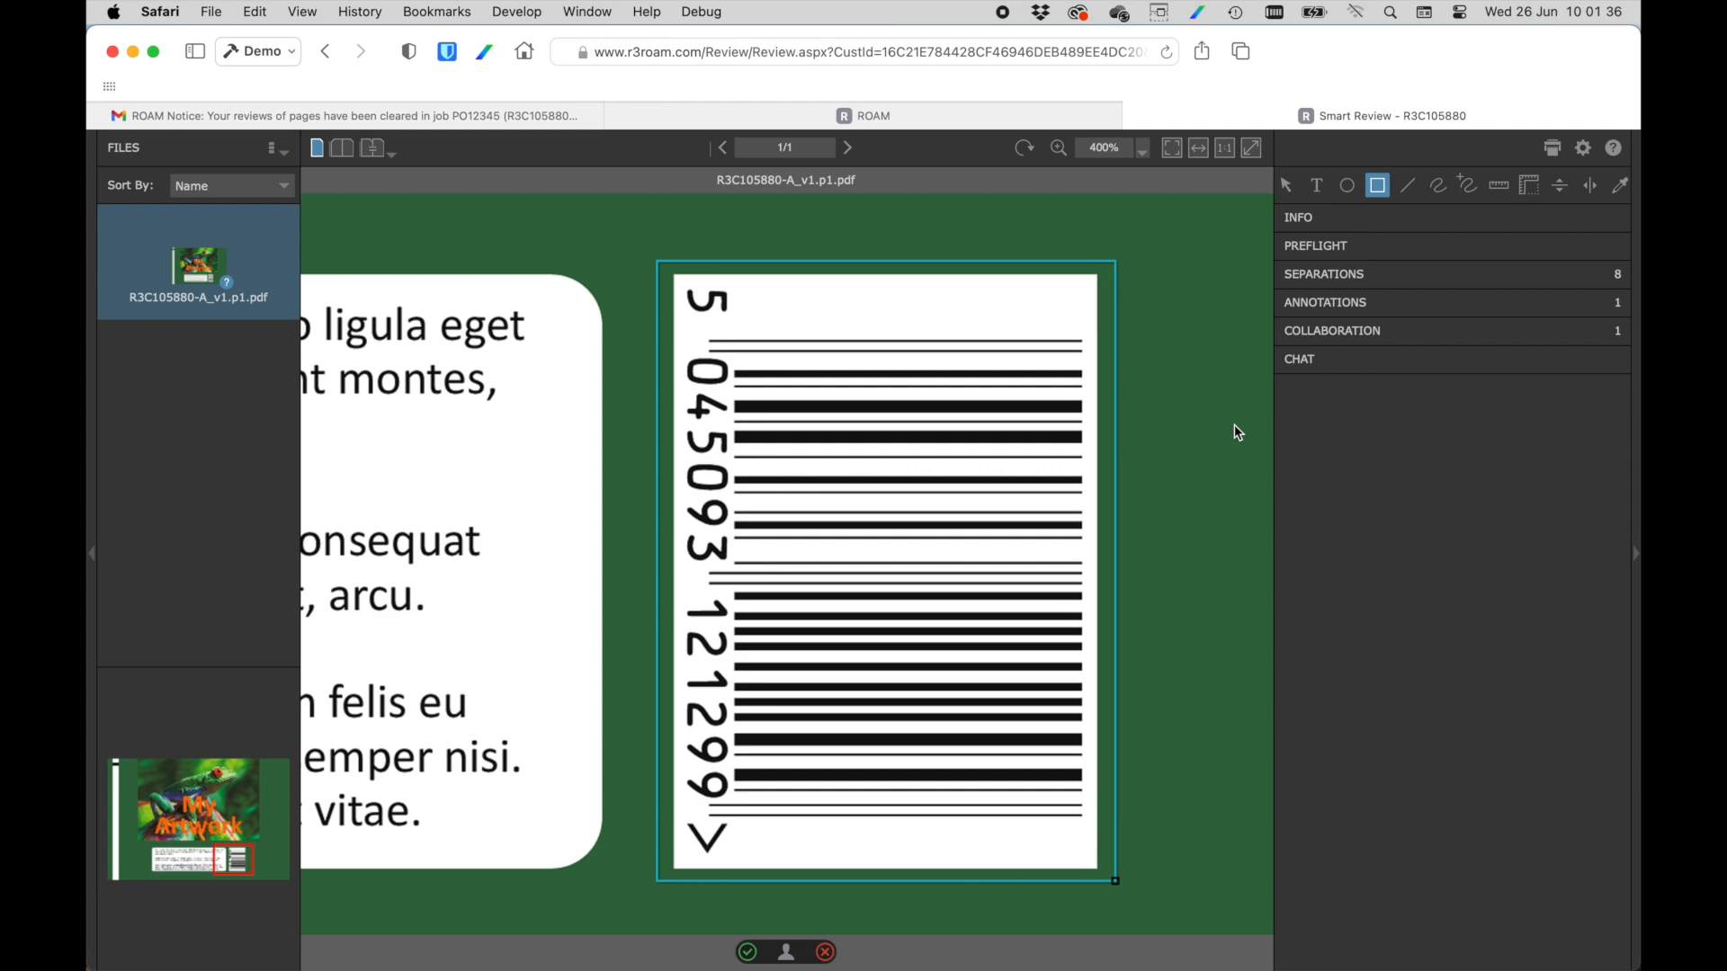
# Mark the artwork review as Not OK with the comment "Please correct barcode" and apply it.
pyautogui.click(1171, 149)
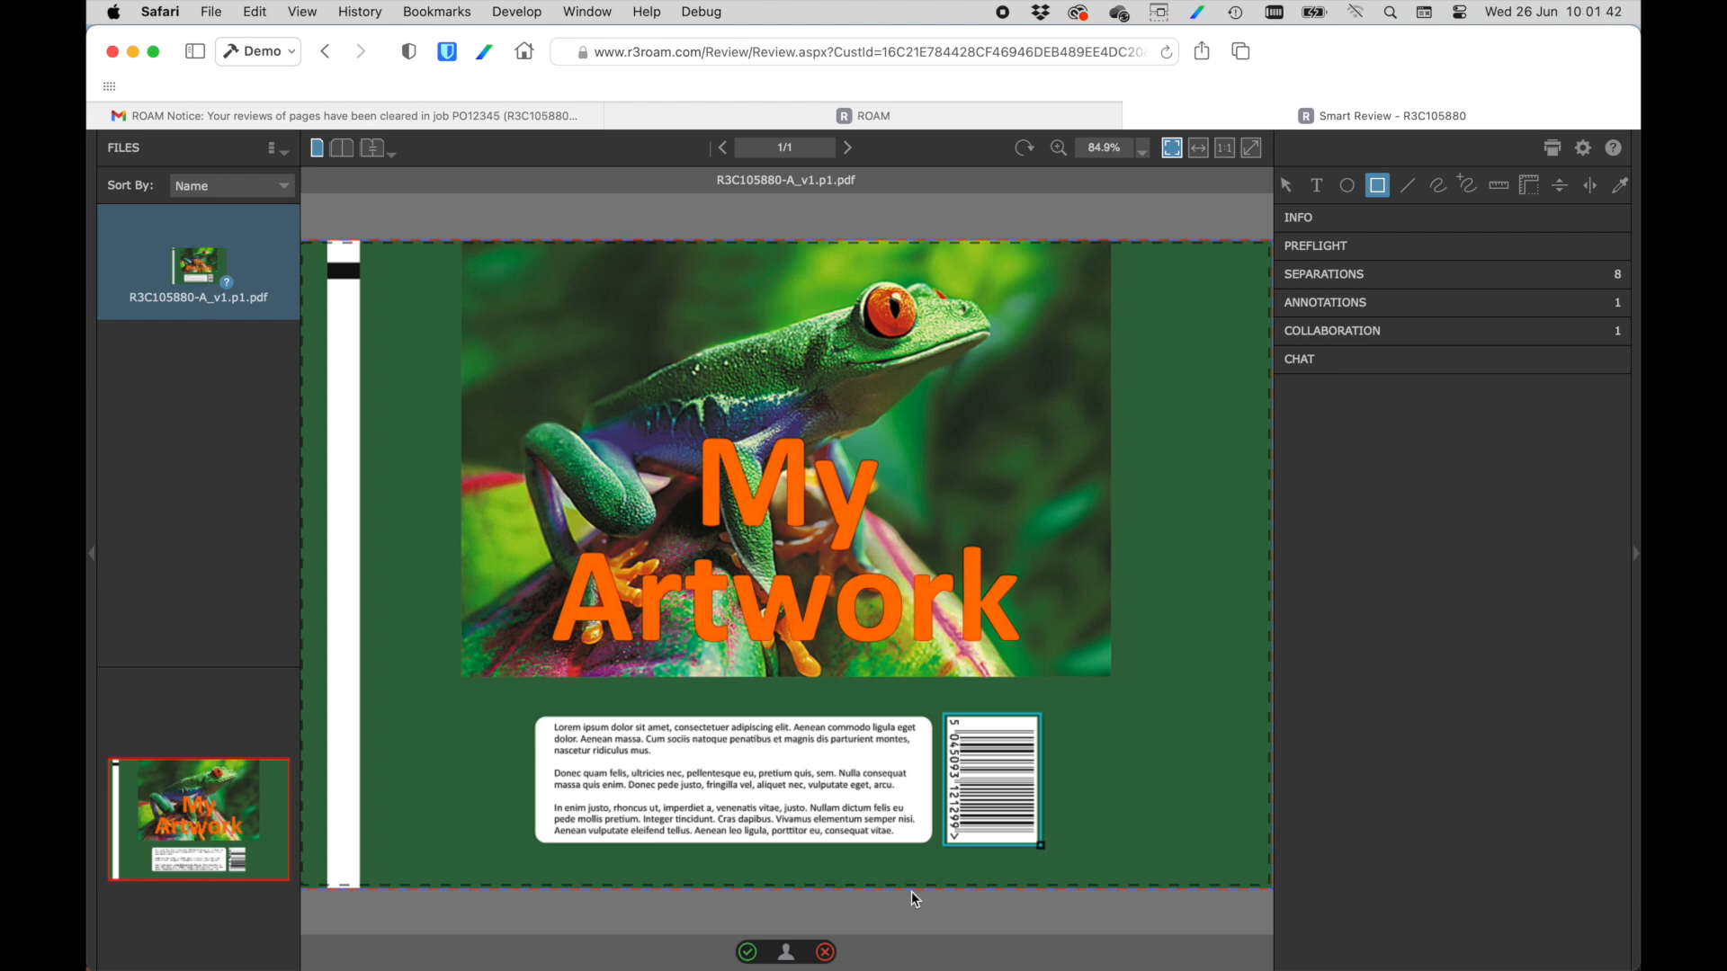
pyautogui.click(826, 953)
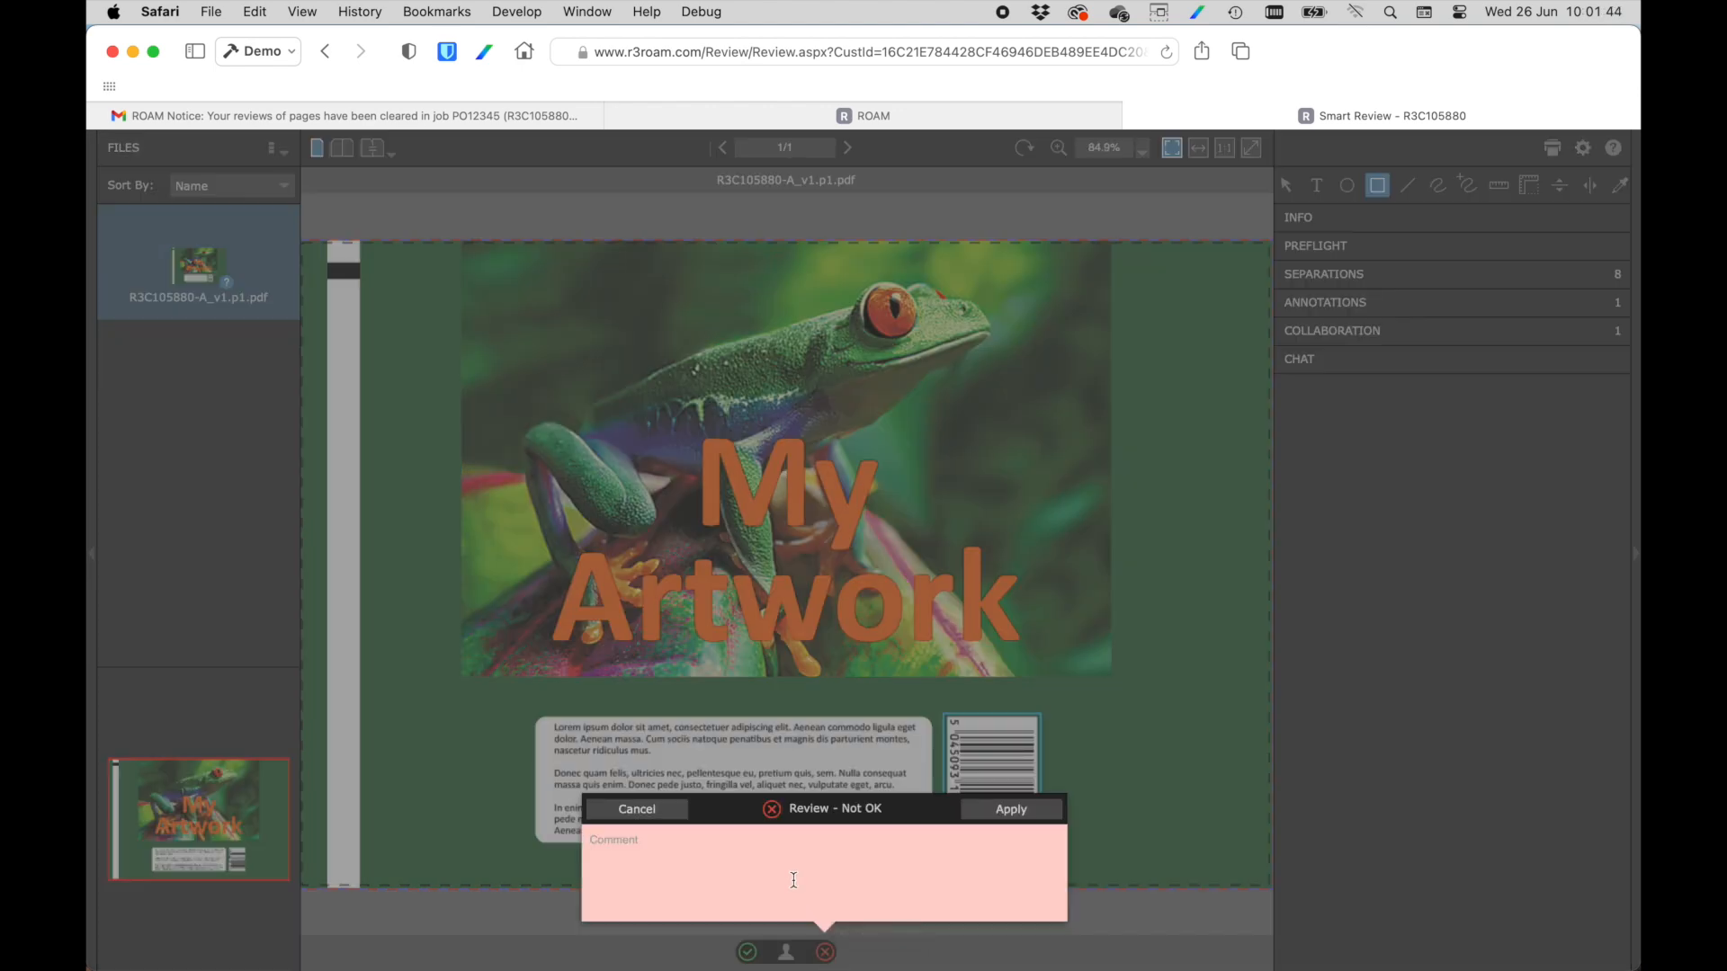
pyautogui.write('Please correct barcovode')
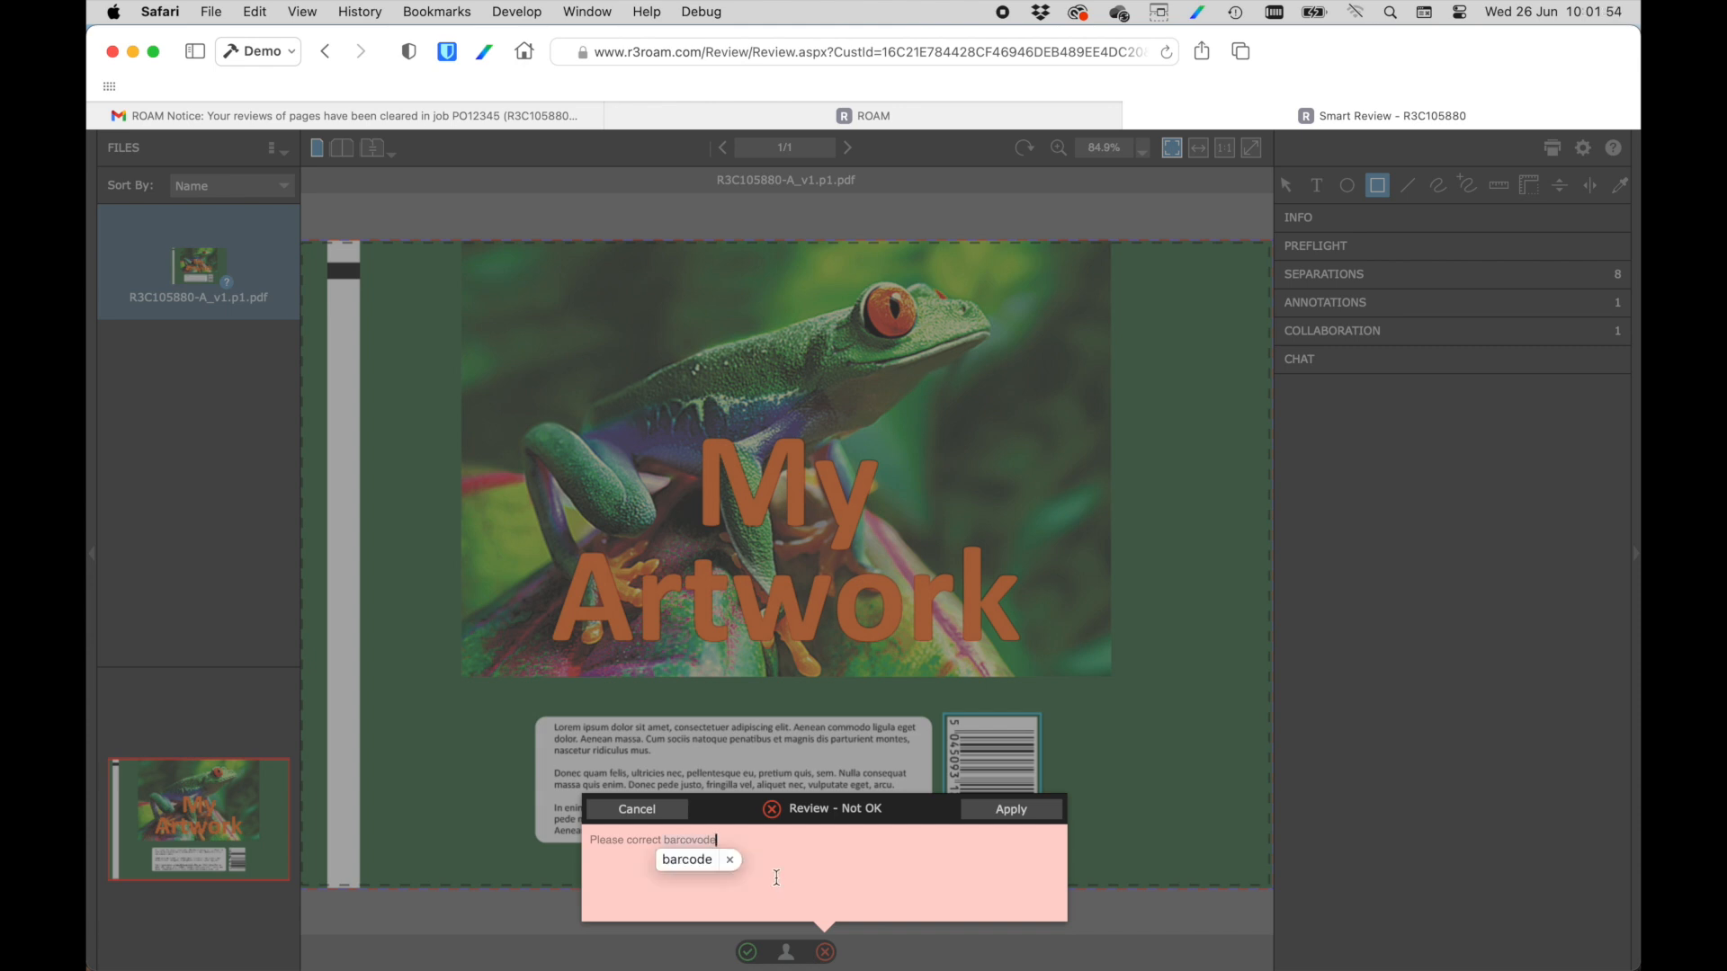
pyautogui.click(710, 865)
pyautogui.click(984, 807)
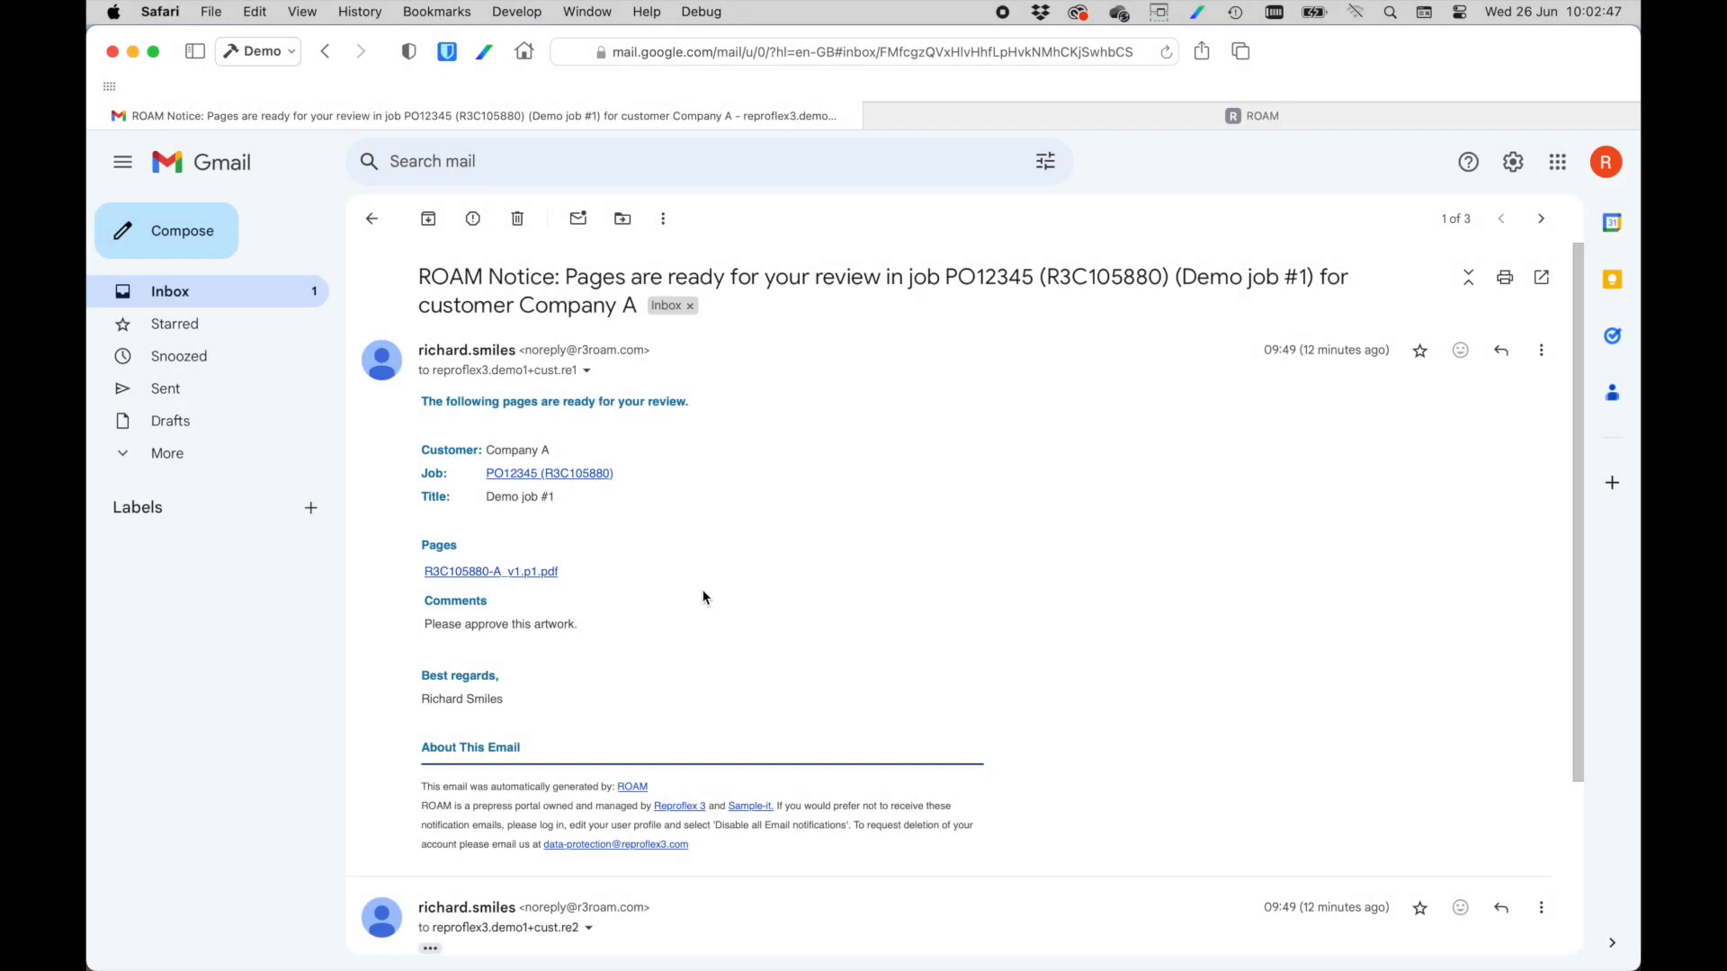
# Open R3C105880-A_v1.p1.pdf from the second reviewer's email link and show only its Yellow and Black separations.
pyautogui.click(491, 572)
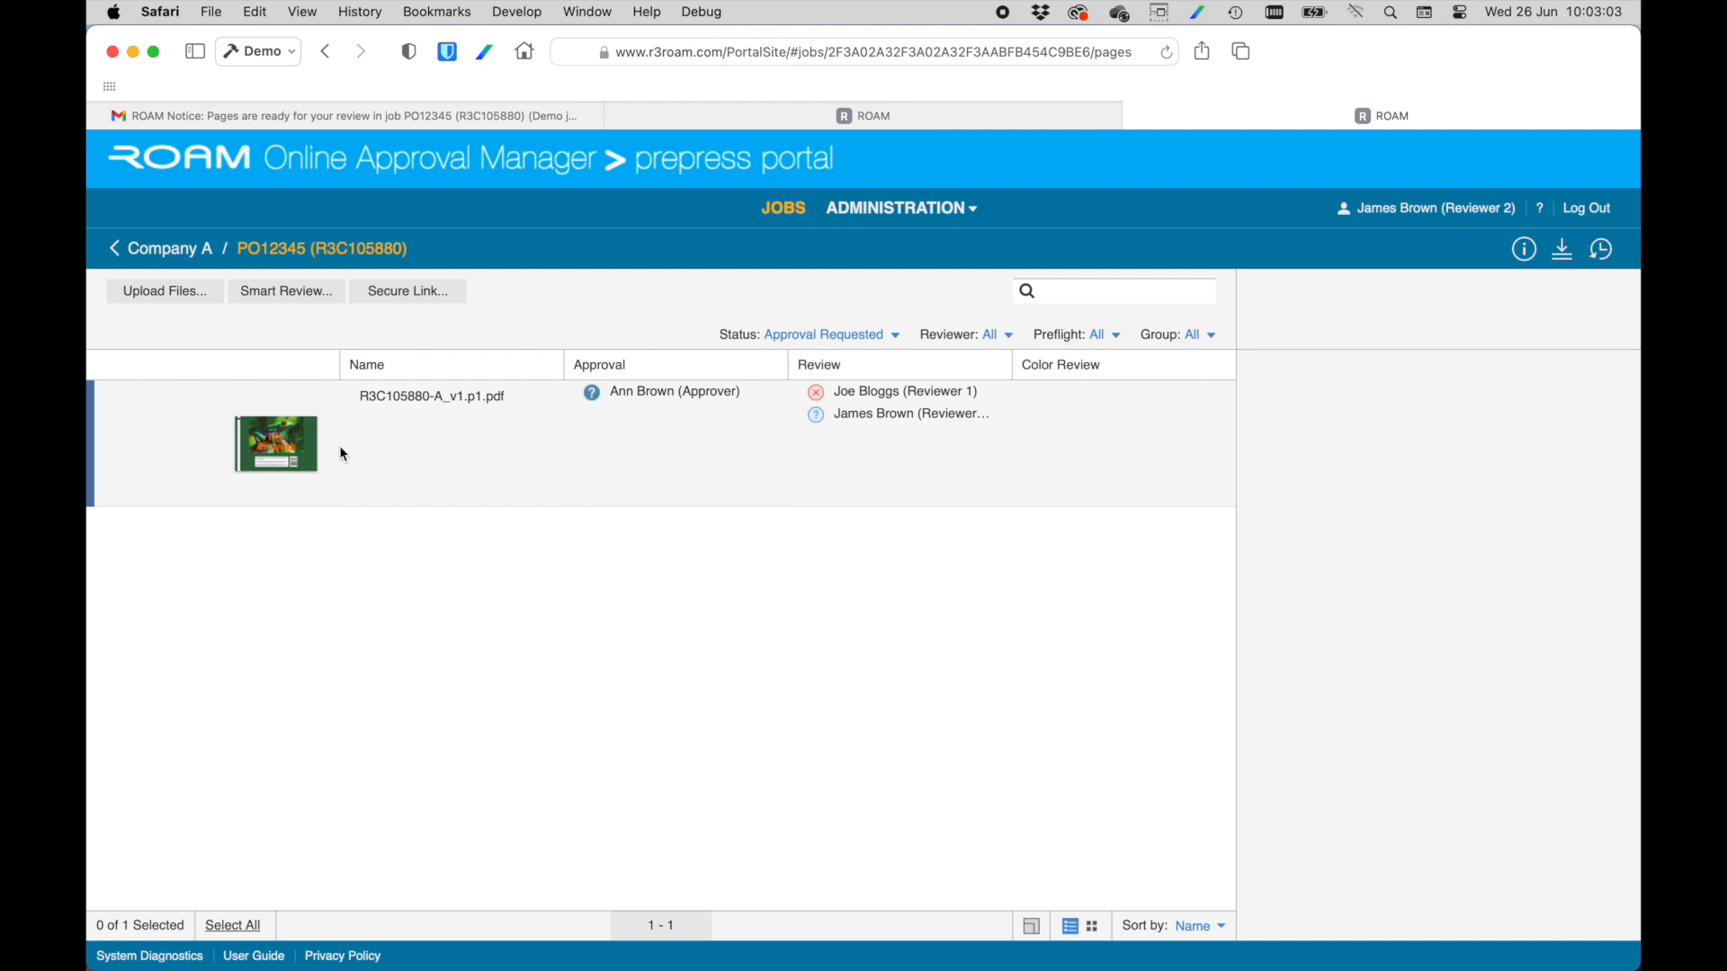
pyautogui.click(289, 451)
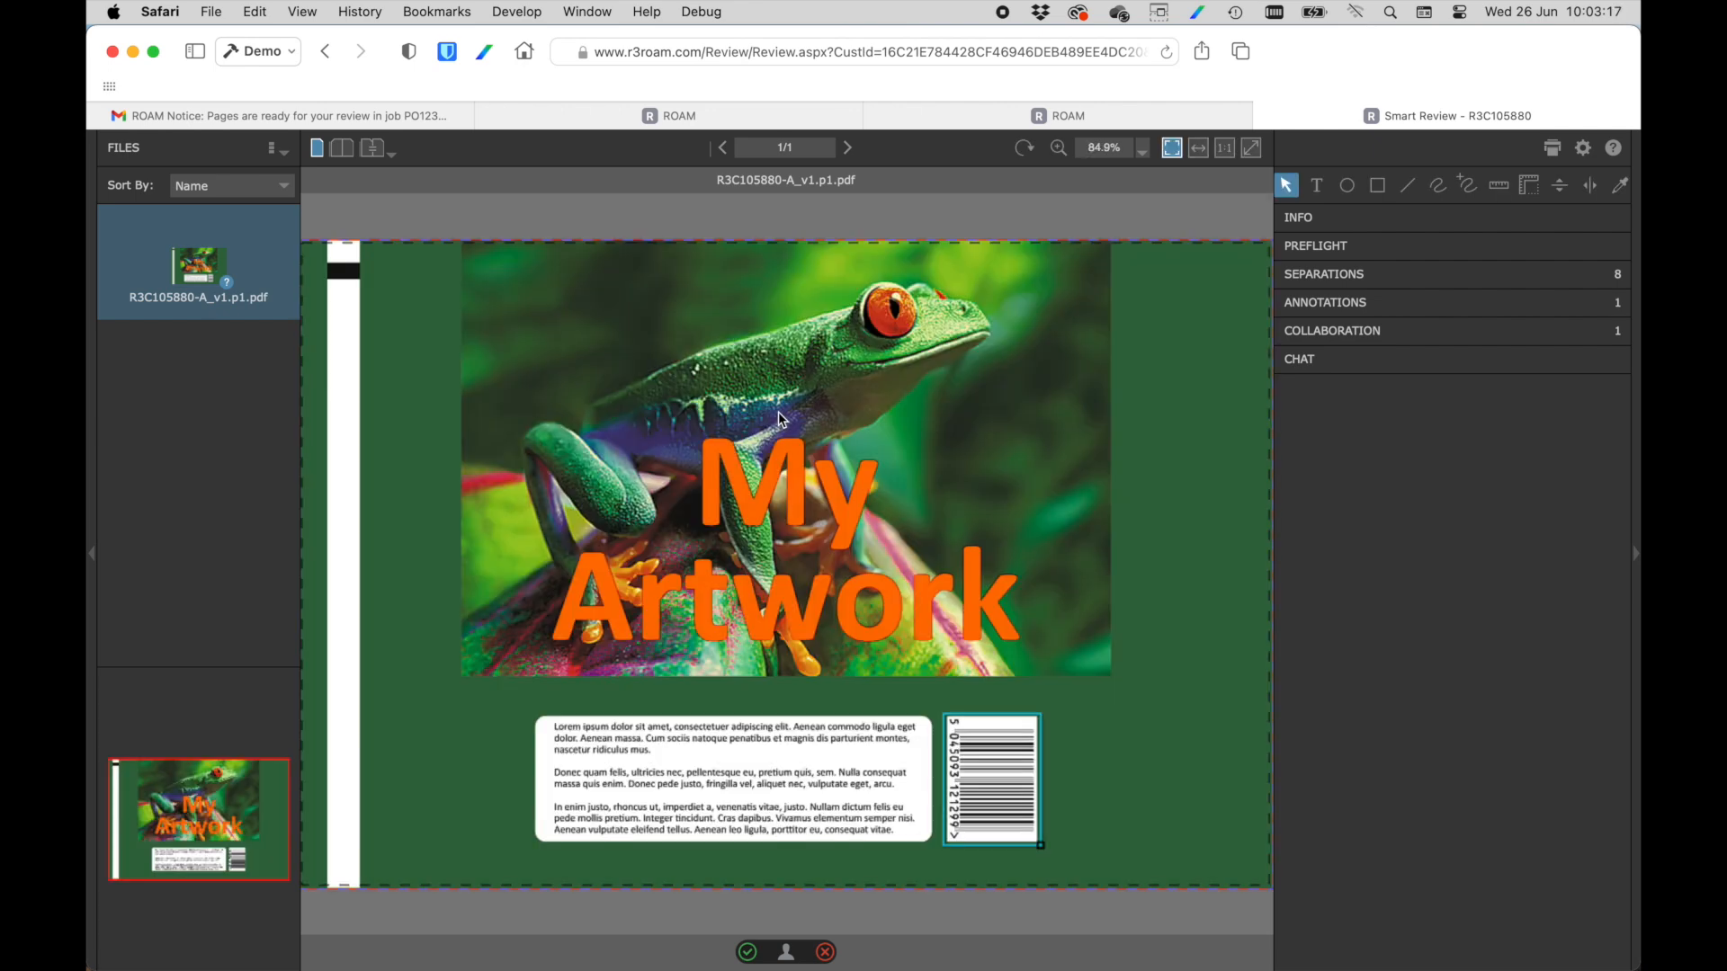
pyautogui.click(1457, 278)
pyautogui.click(1293, 304)
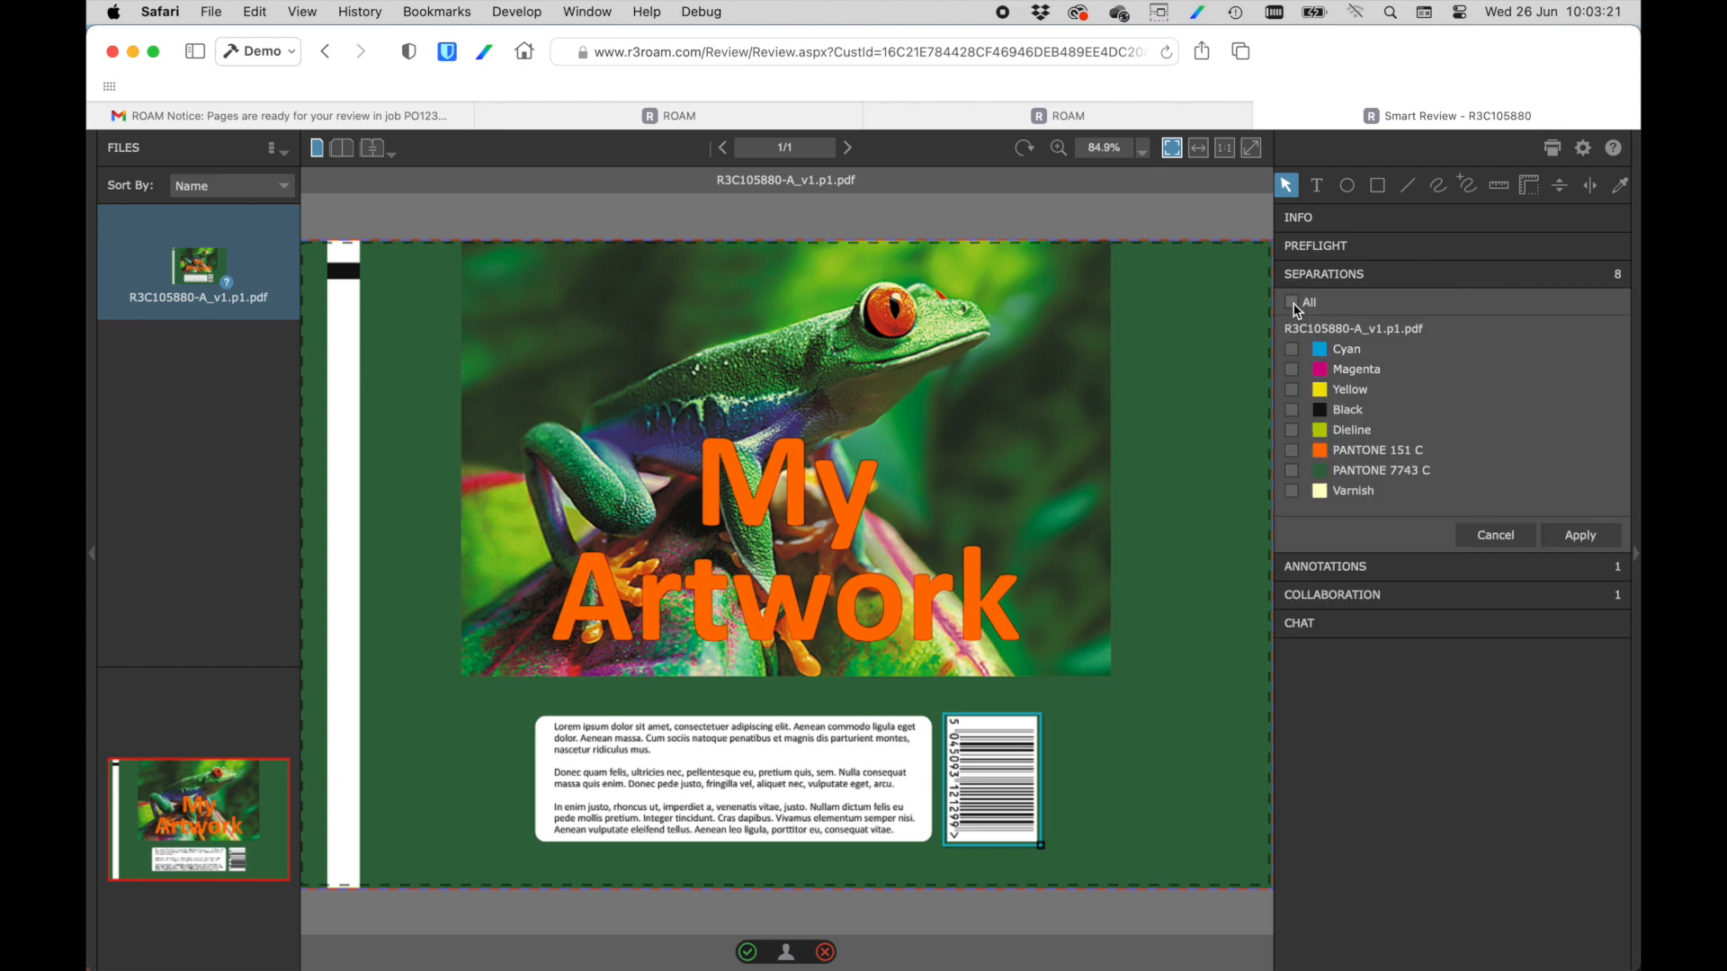
pyautogui.click(1293, 412)
pyautogui.click(1565, 535)
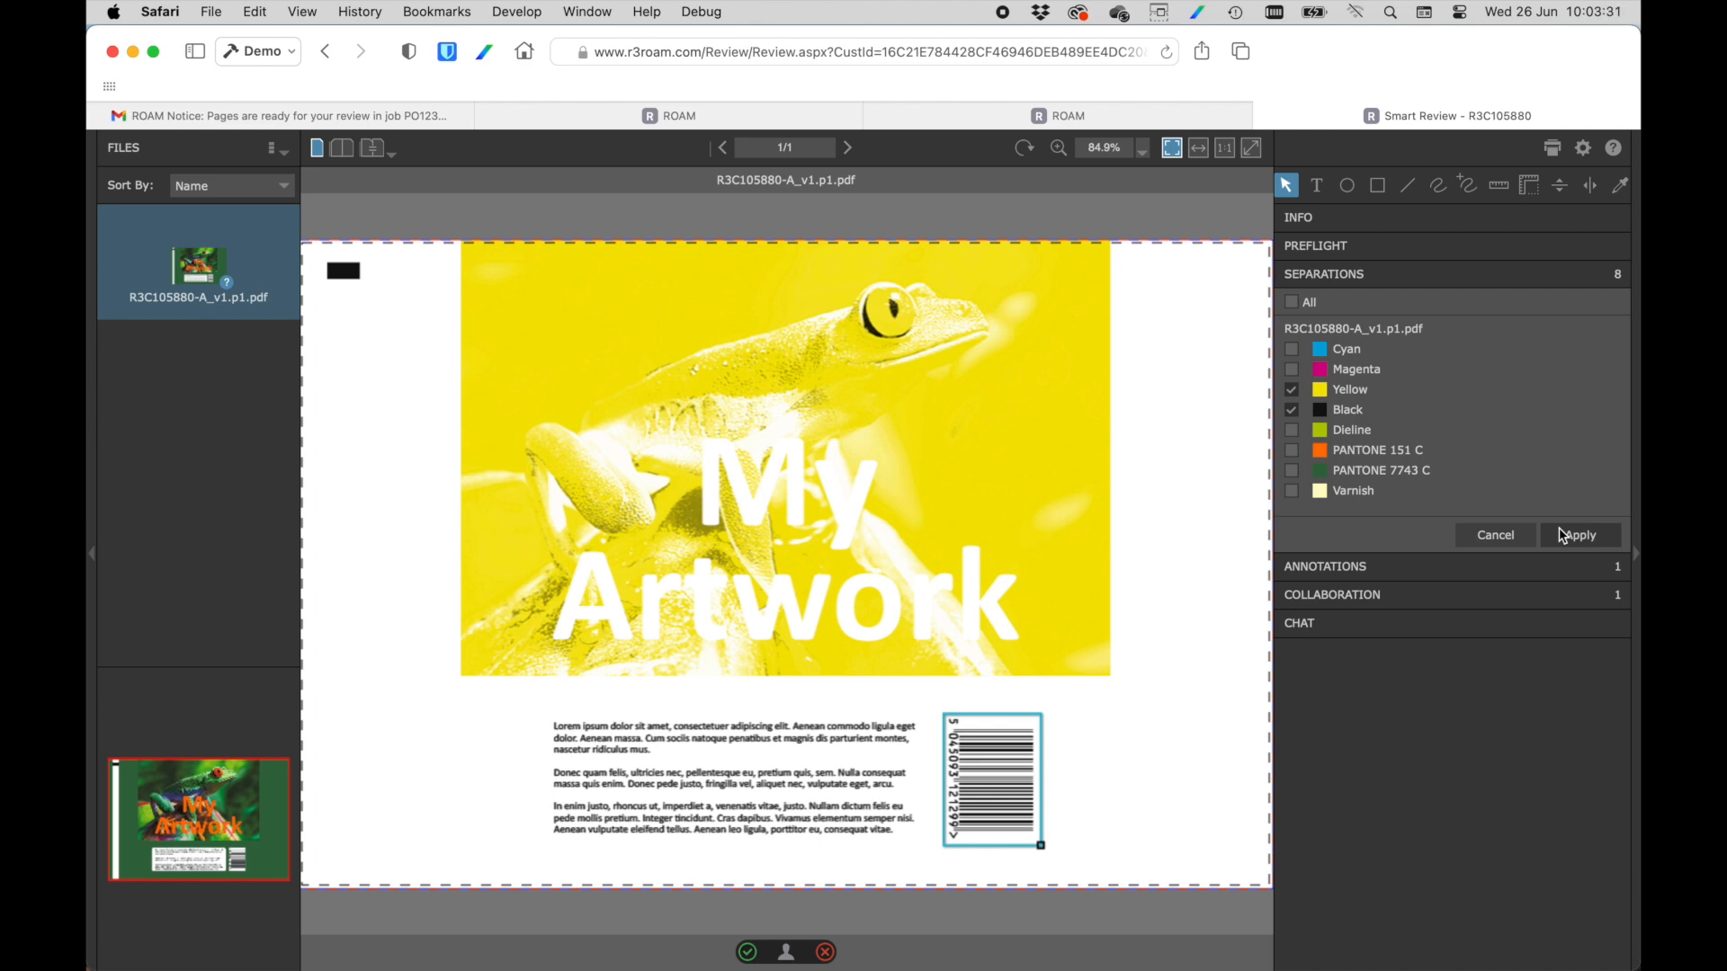
# Draw a freehand annotation around the "Lorem ipsum" paragraph with the comment "Replace text".
pyautogui.click(1058, 147)
pyautogui.moveTo(532, 704); pyautogui.dragTo(926, 847)
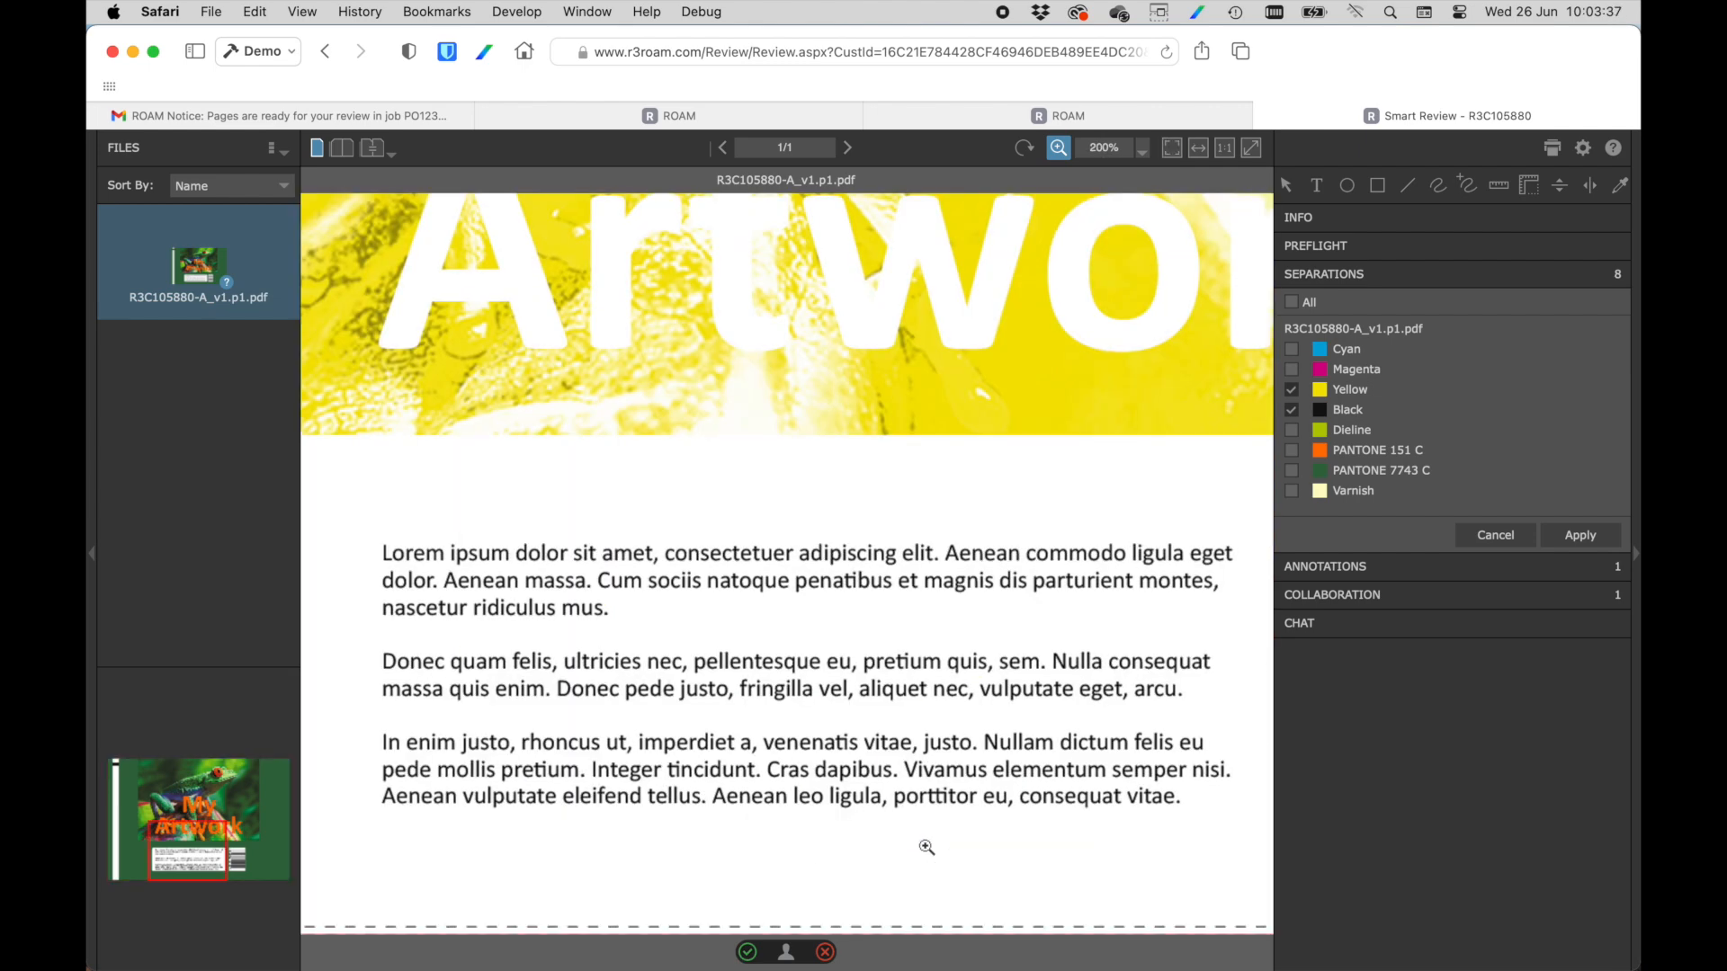
pyautogui.click(1437, 185)
pyautogui.moveTo(449, 543)
pyautogui.mouseDown()
pyautogui.moveTo(364, 556)
pyautogui.moveTo(422, 618)
pyautogui.moveTo(635, 639)
pyautogui.moveTo(1196, 611)
pyautogui.moveTo(1251, 583)
pyautogui.moveTo(1173, 535)
pyautogui.moveTo(445, 542)
pyautogui.mouseUp()
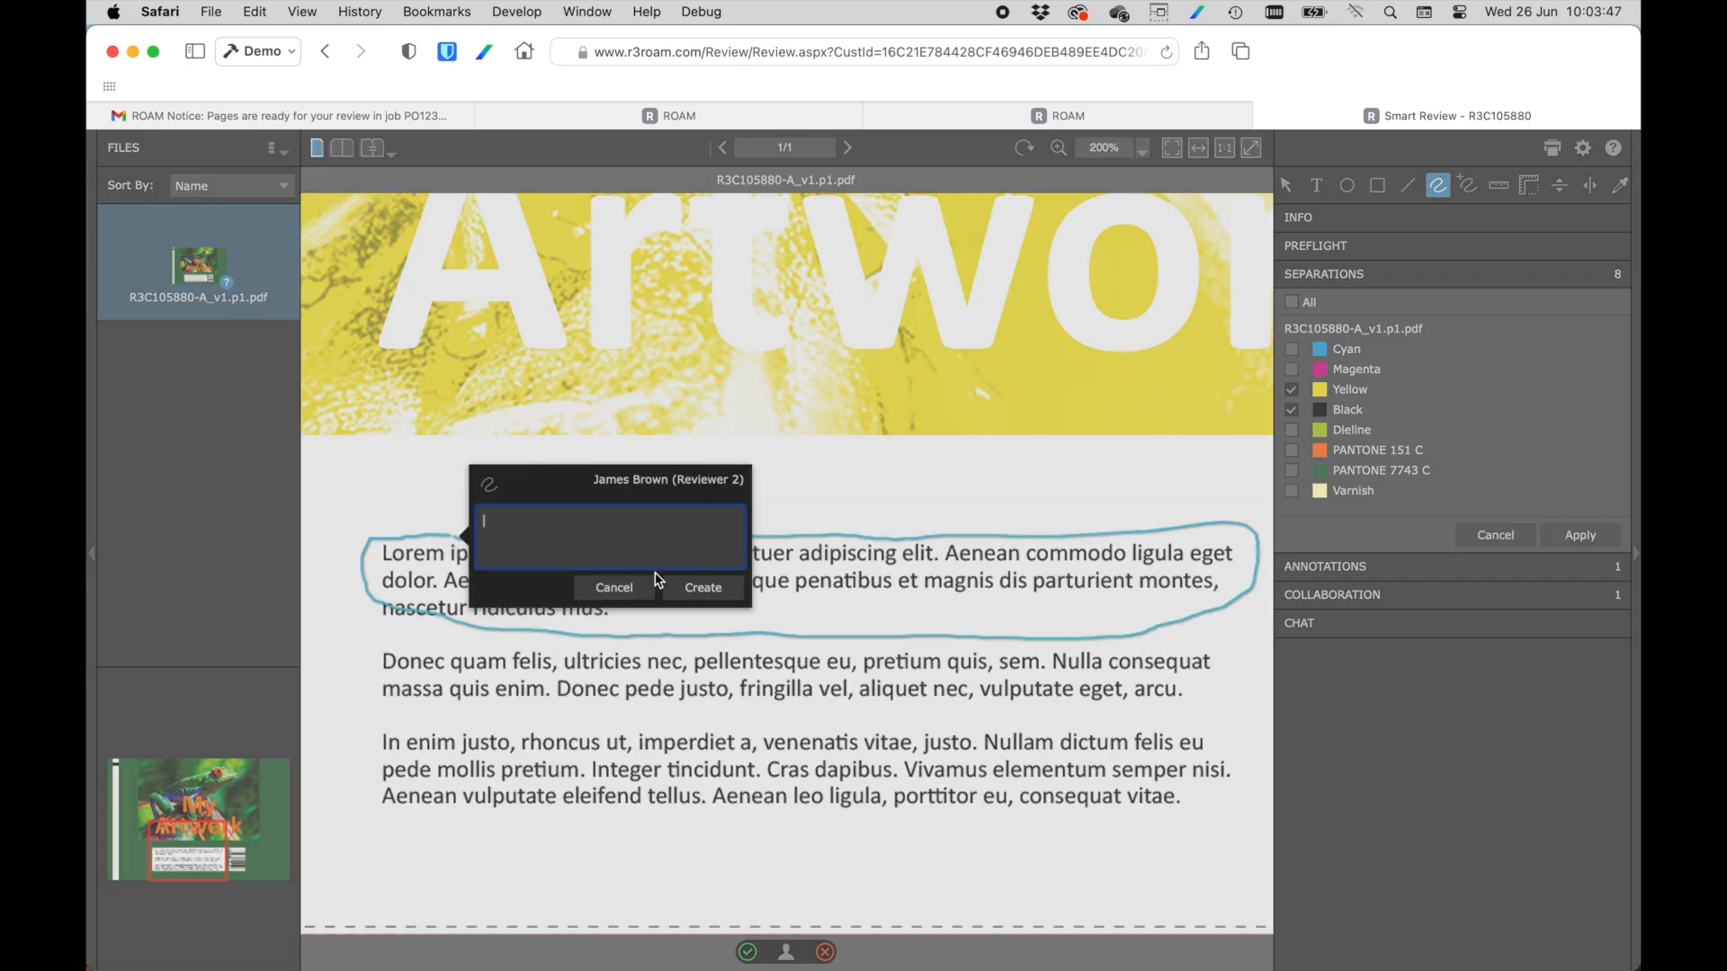
pyautogui.write('Replace text')
pyautogui.click(702, 587)
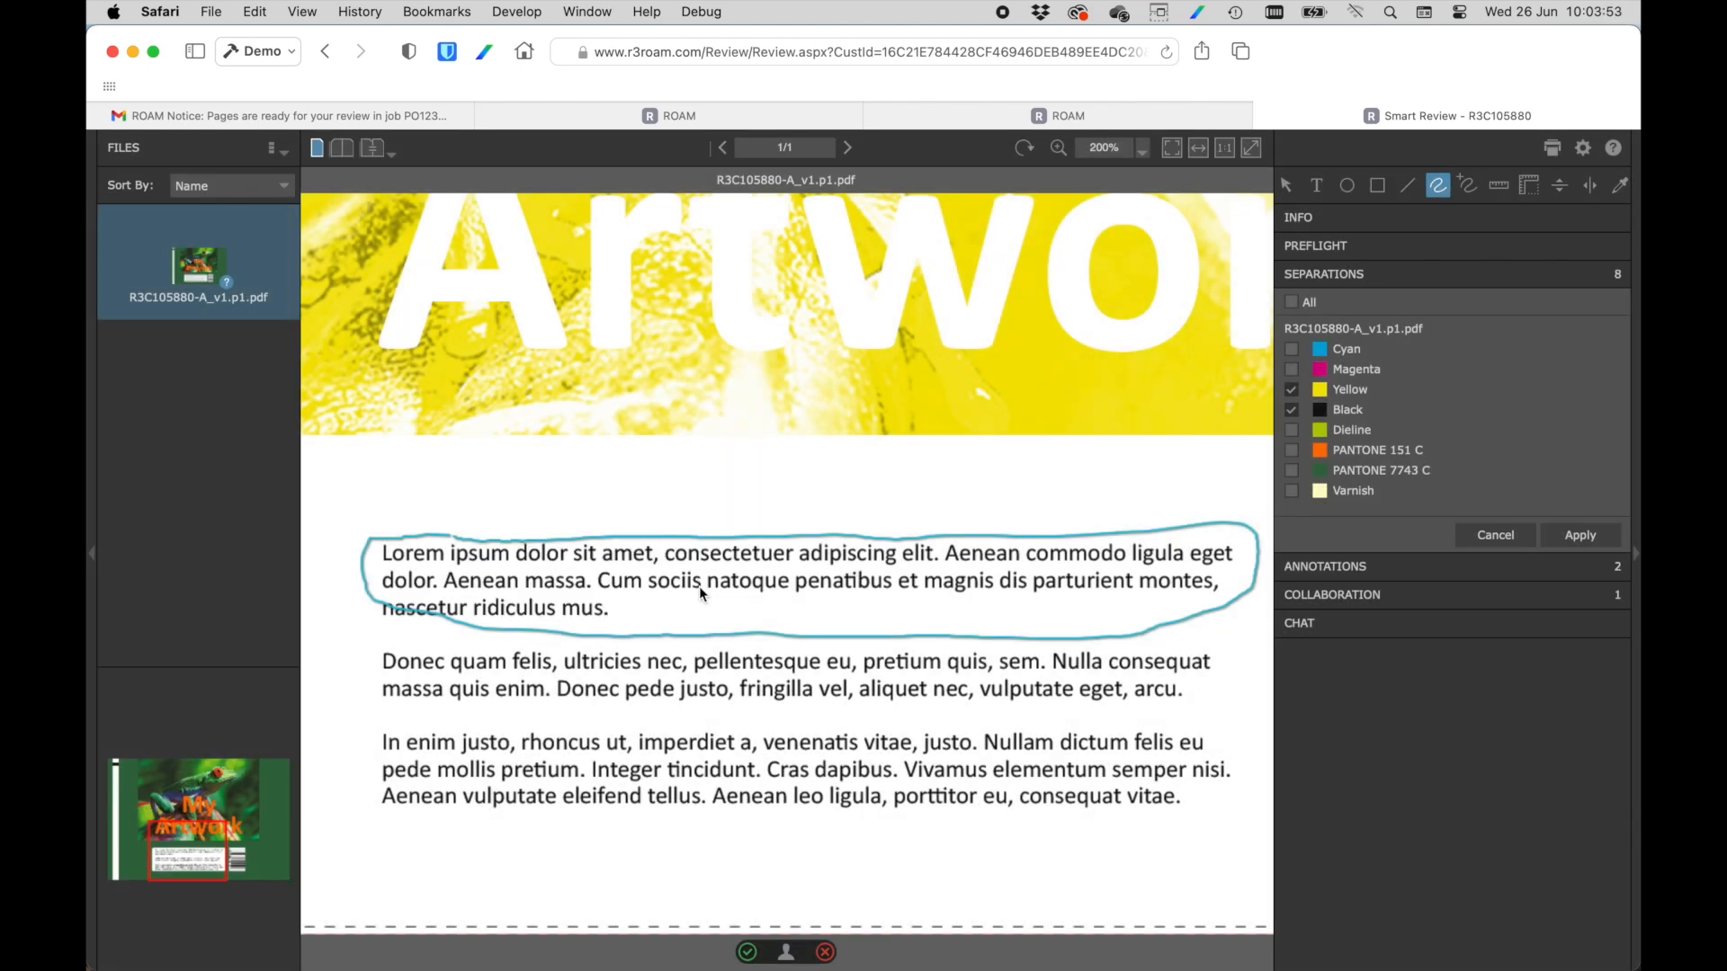
# Submit the second reviewer's verdict as Not OK with the comment "Not happy with text".
pyautogui.click(826, 954)
pyautogui.write('Not happy with ')
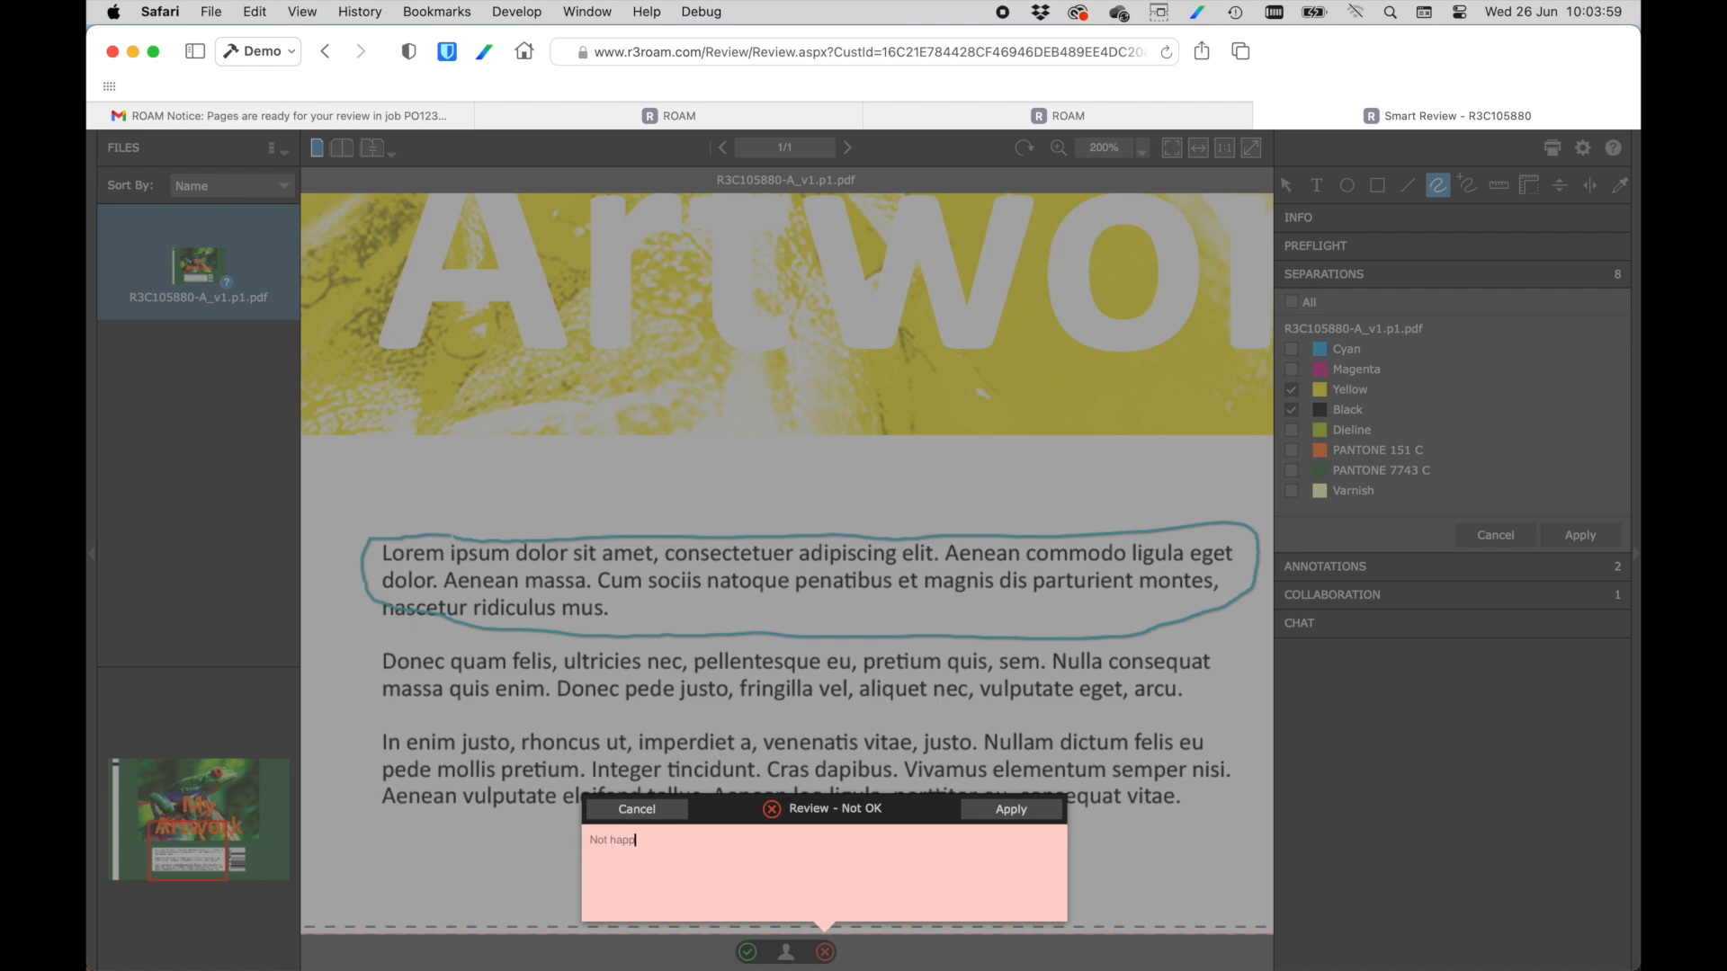
pyautogui.write('text')
pyautogui.click(1019, 817)
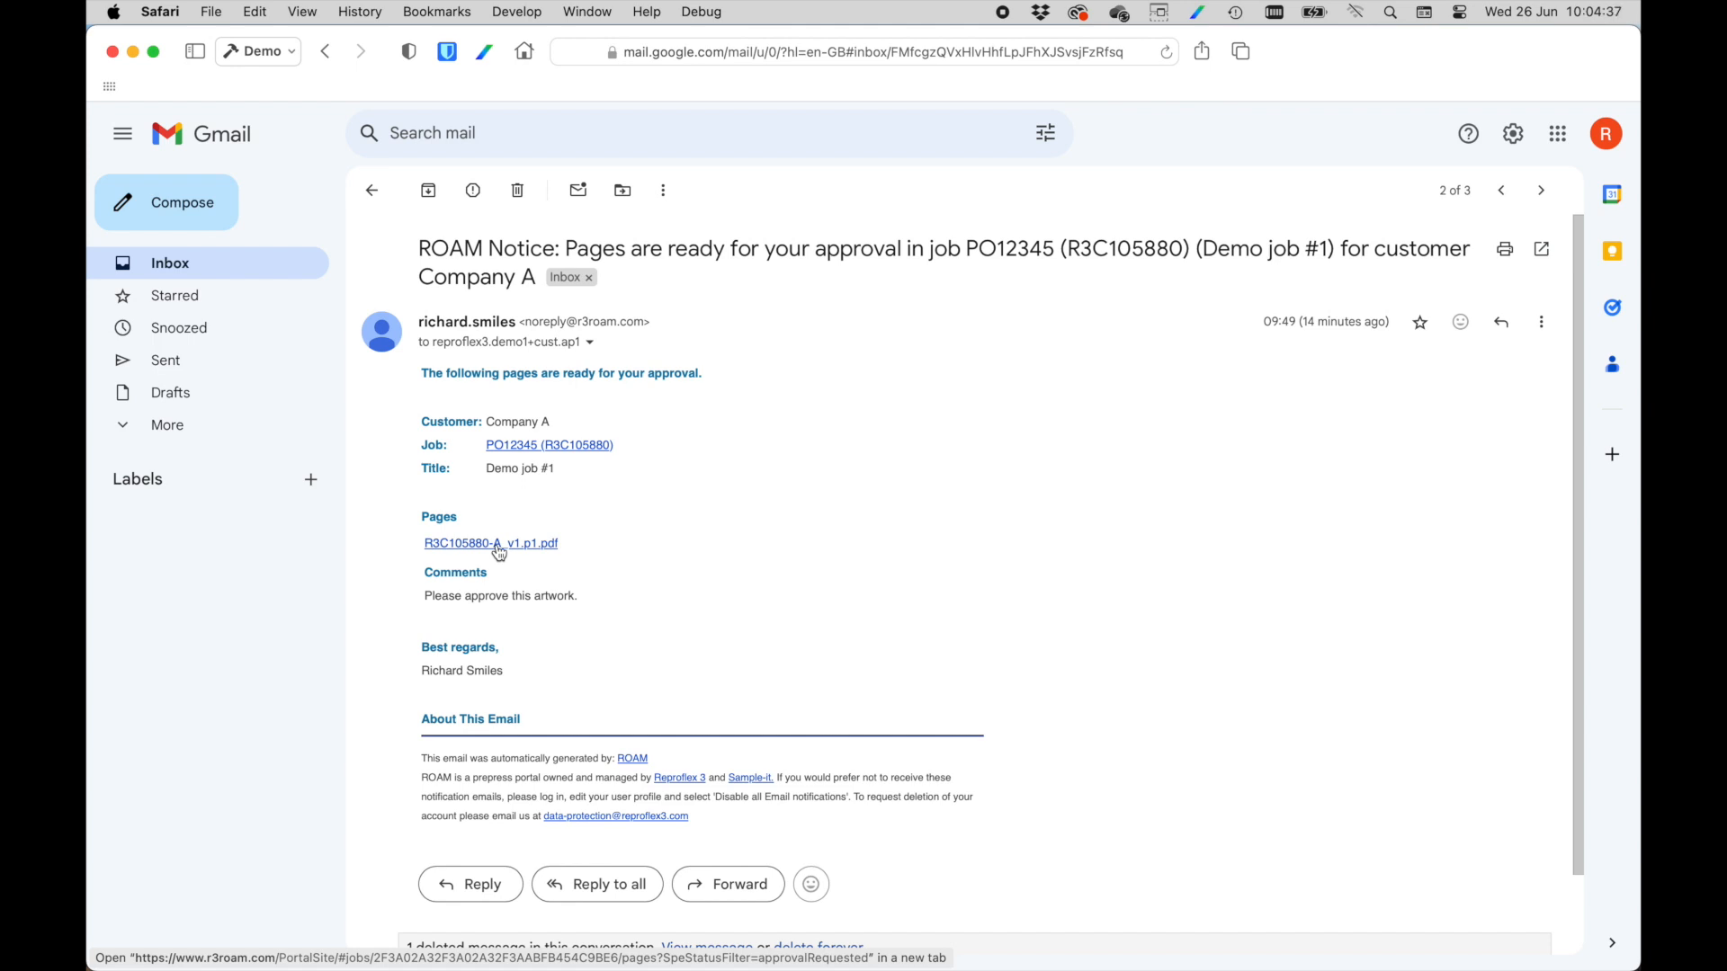
# Open R3C105880-A_v1.p1.pdf from the approver's email link and view the second reviewer's annotation in the annotation list.
pyautogui.click(500, 546)
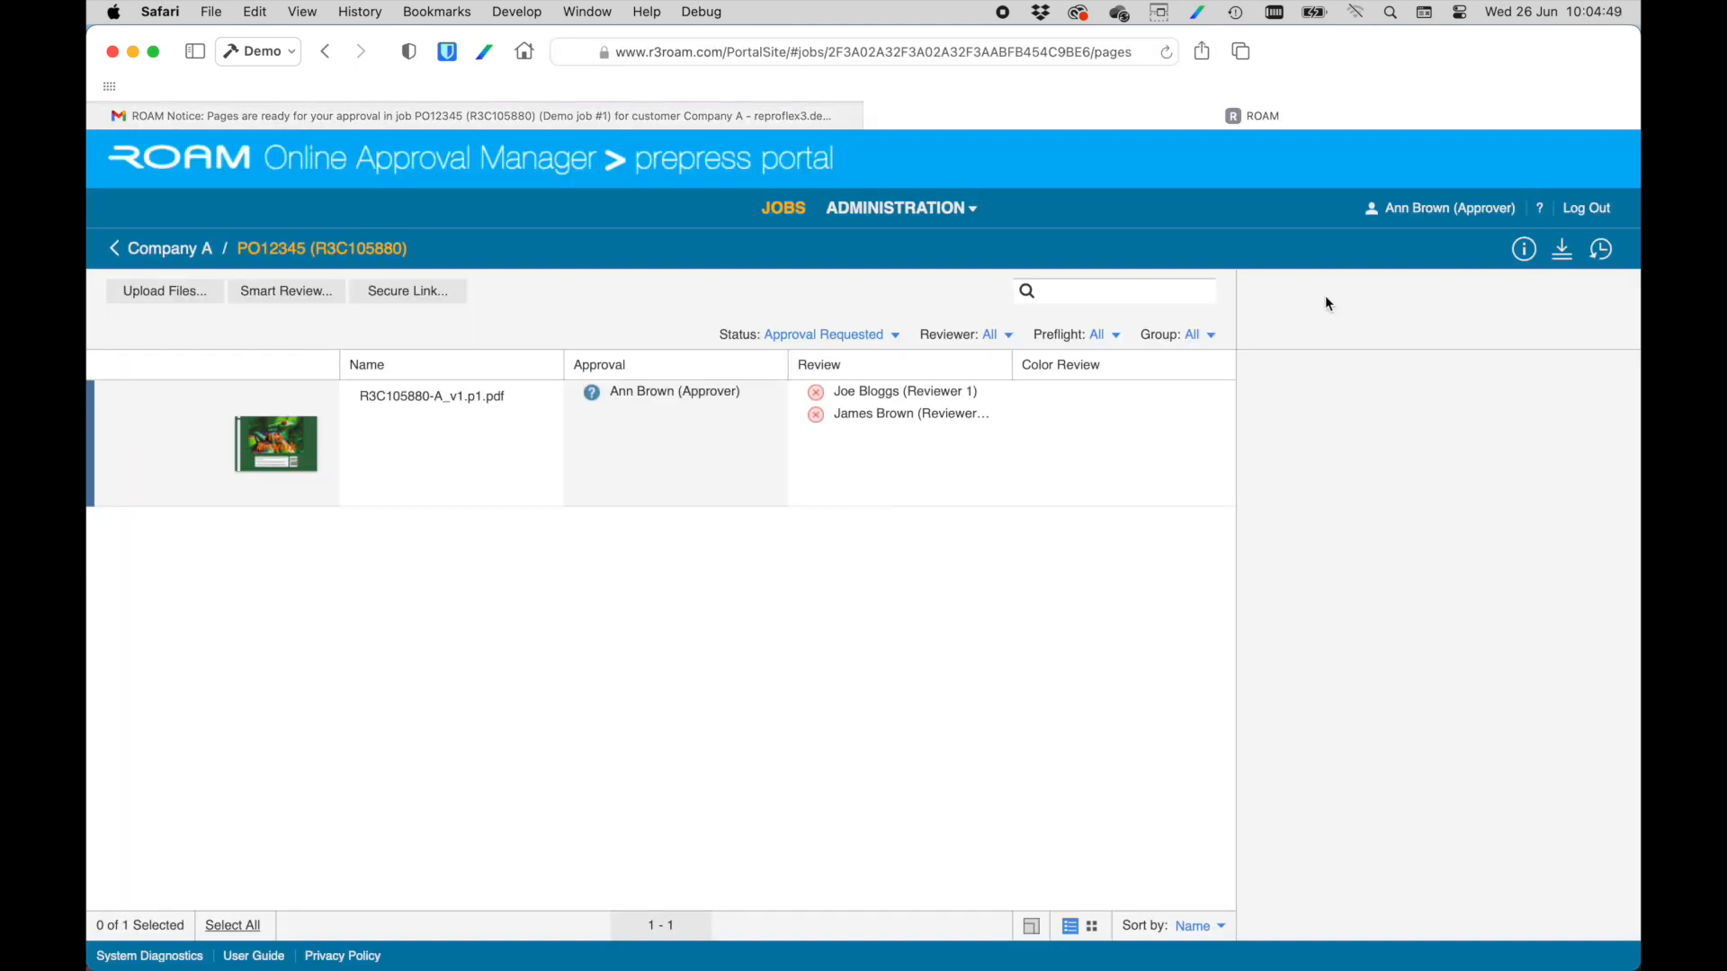
pyautogui.click(292, 445)
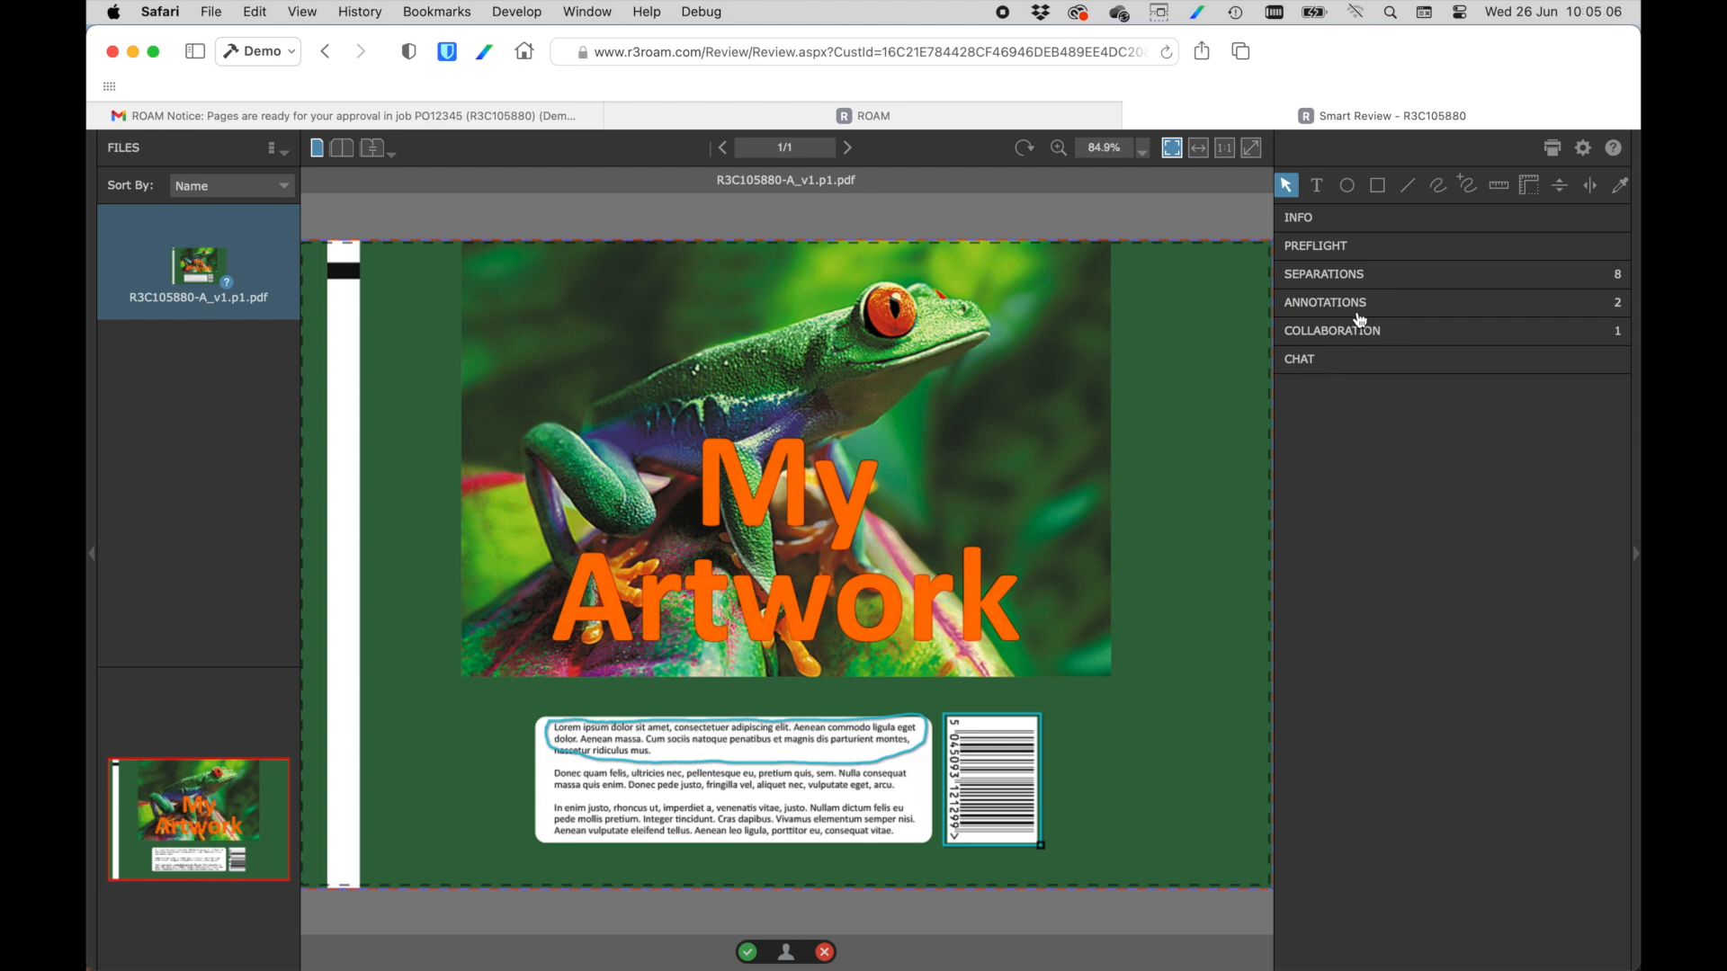
pyautogui.click(1358, 305)
pyautogui.click(1401, 376)
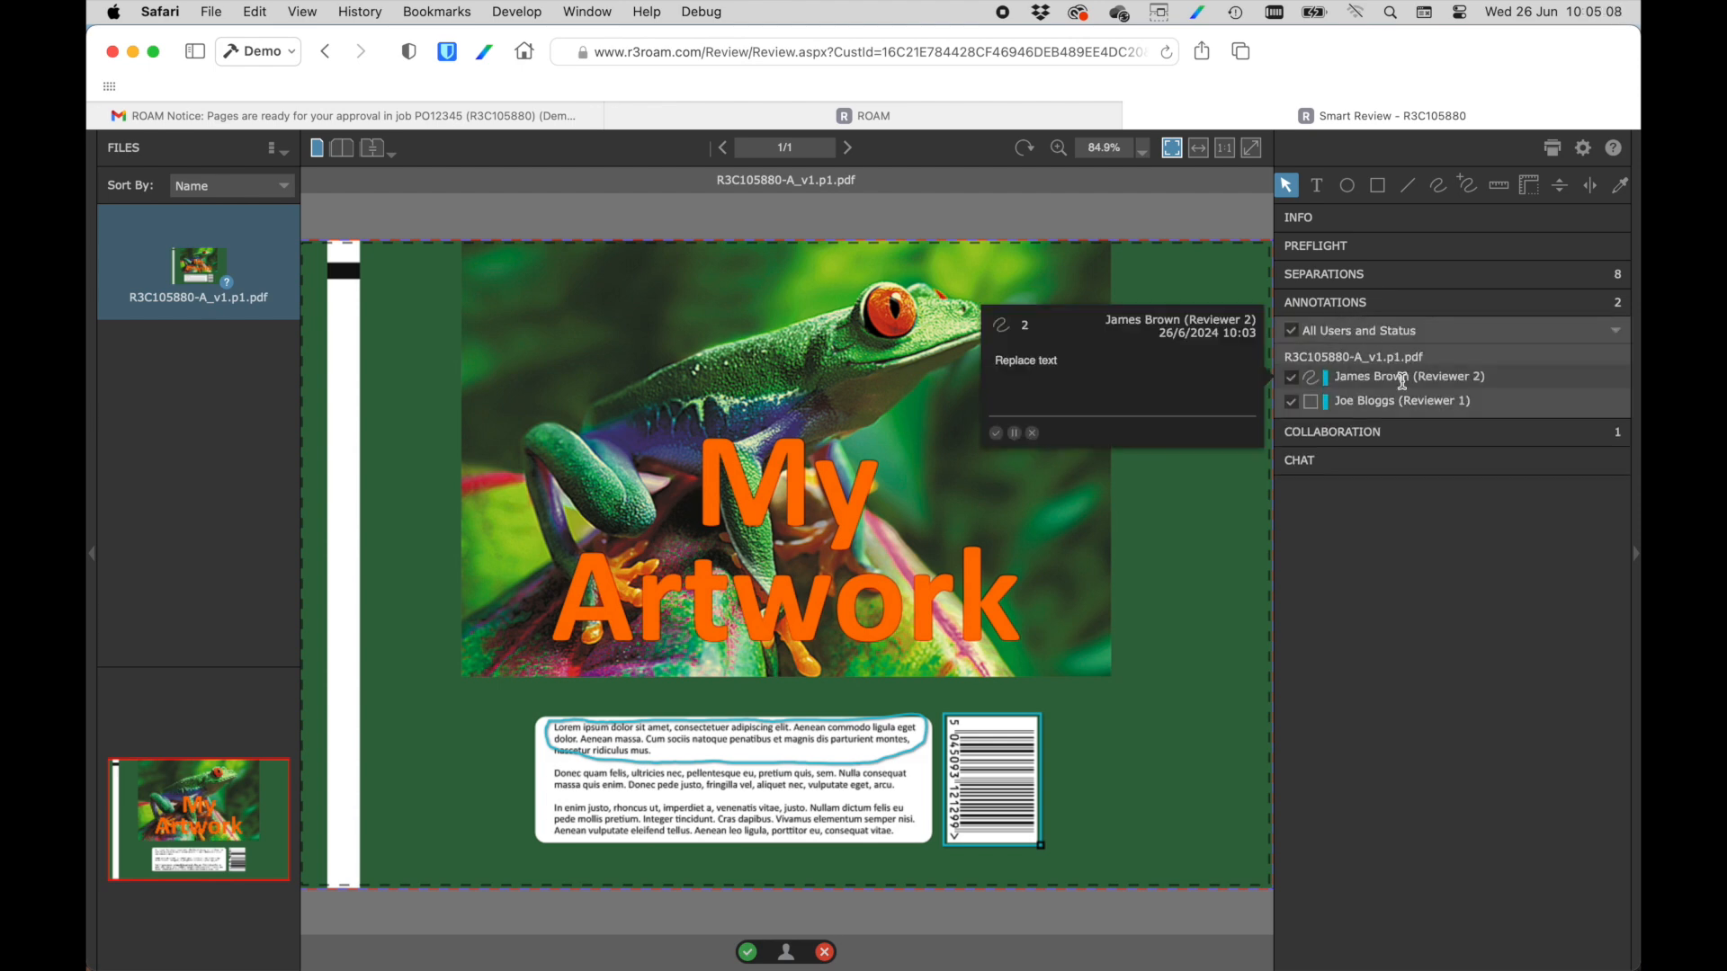
# Reject the first reviewer's barcode annotation with a reply beginning "Barcode is".
pyautogui.click(1406, 397)
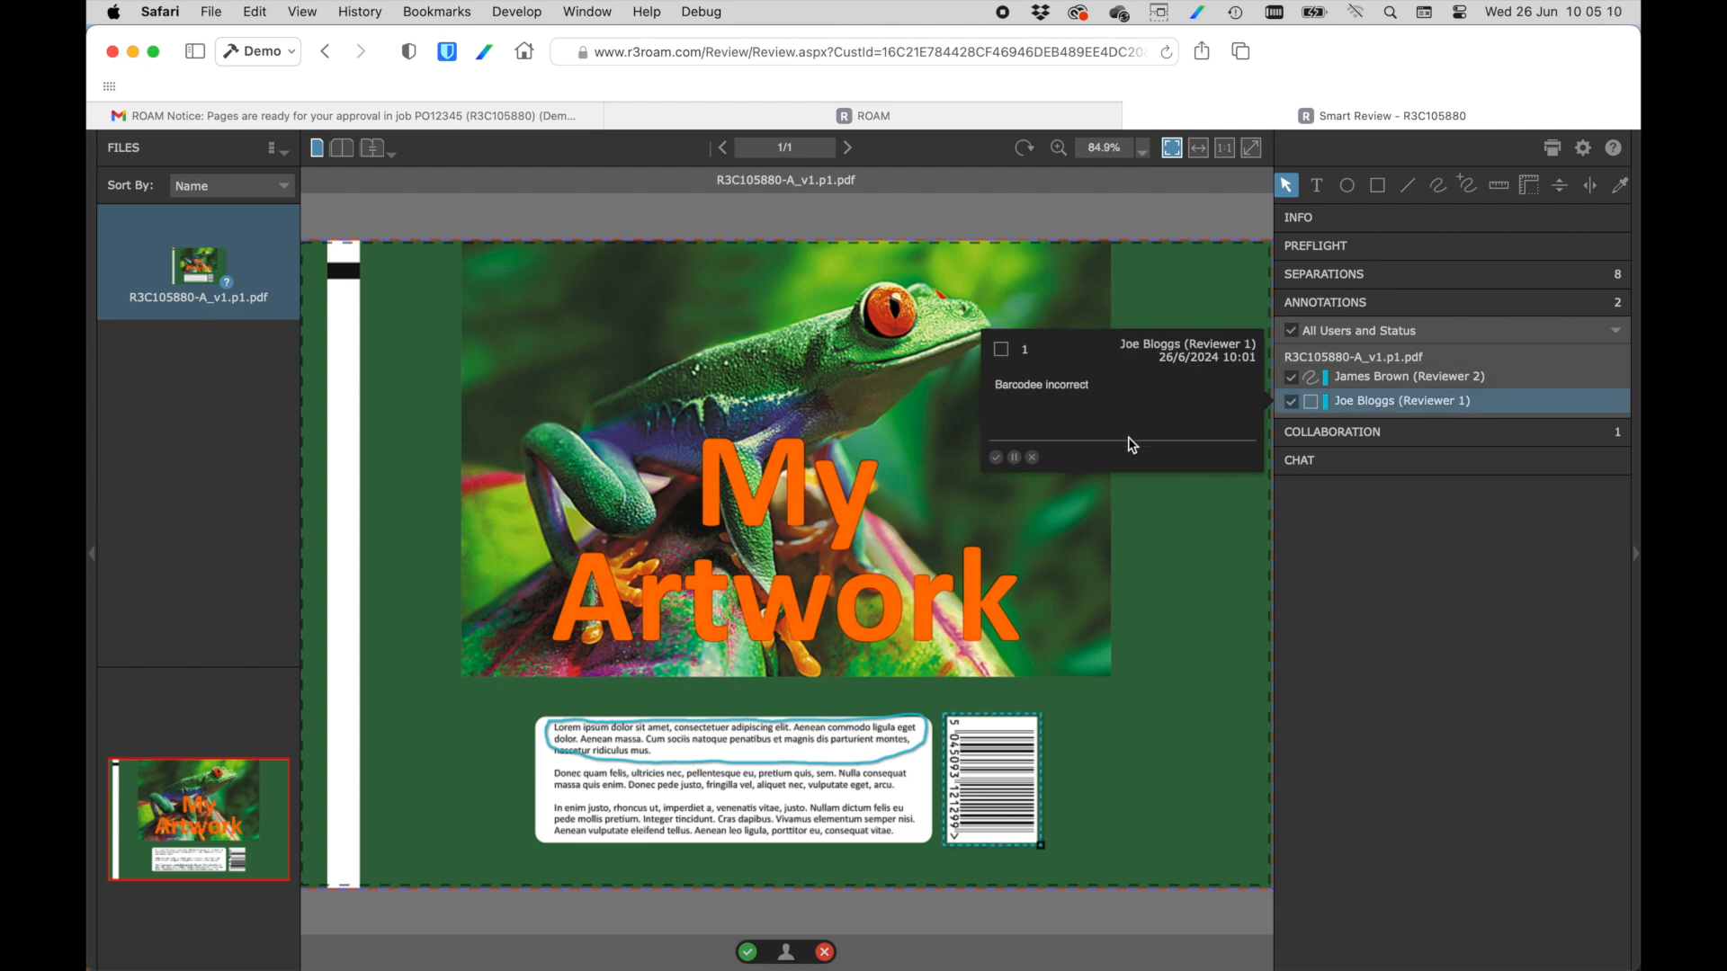
pyautogui.click(1033, 458)
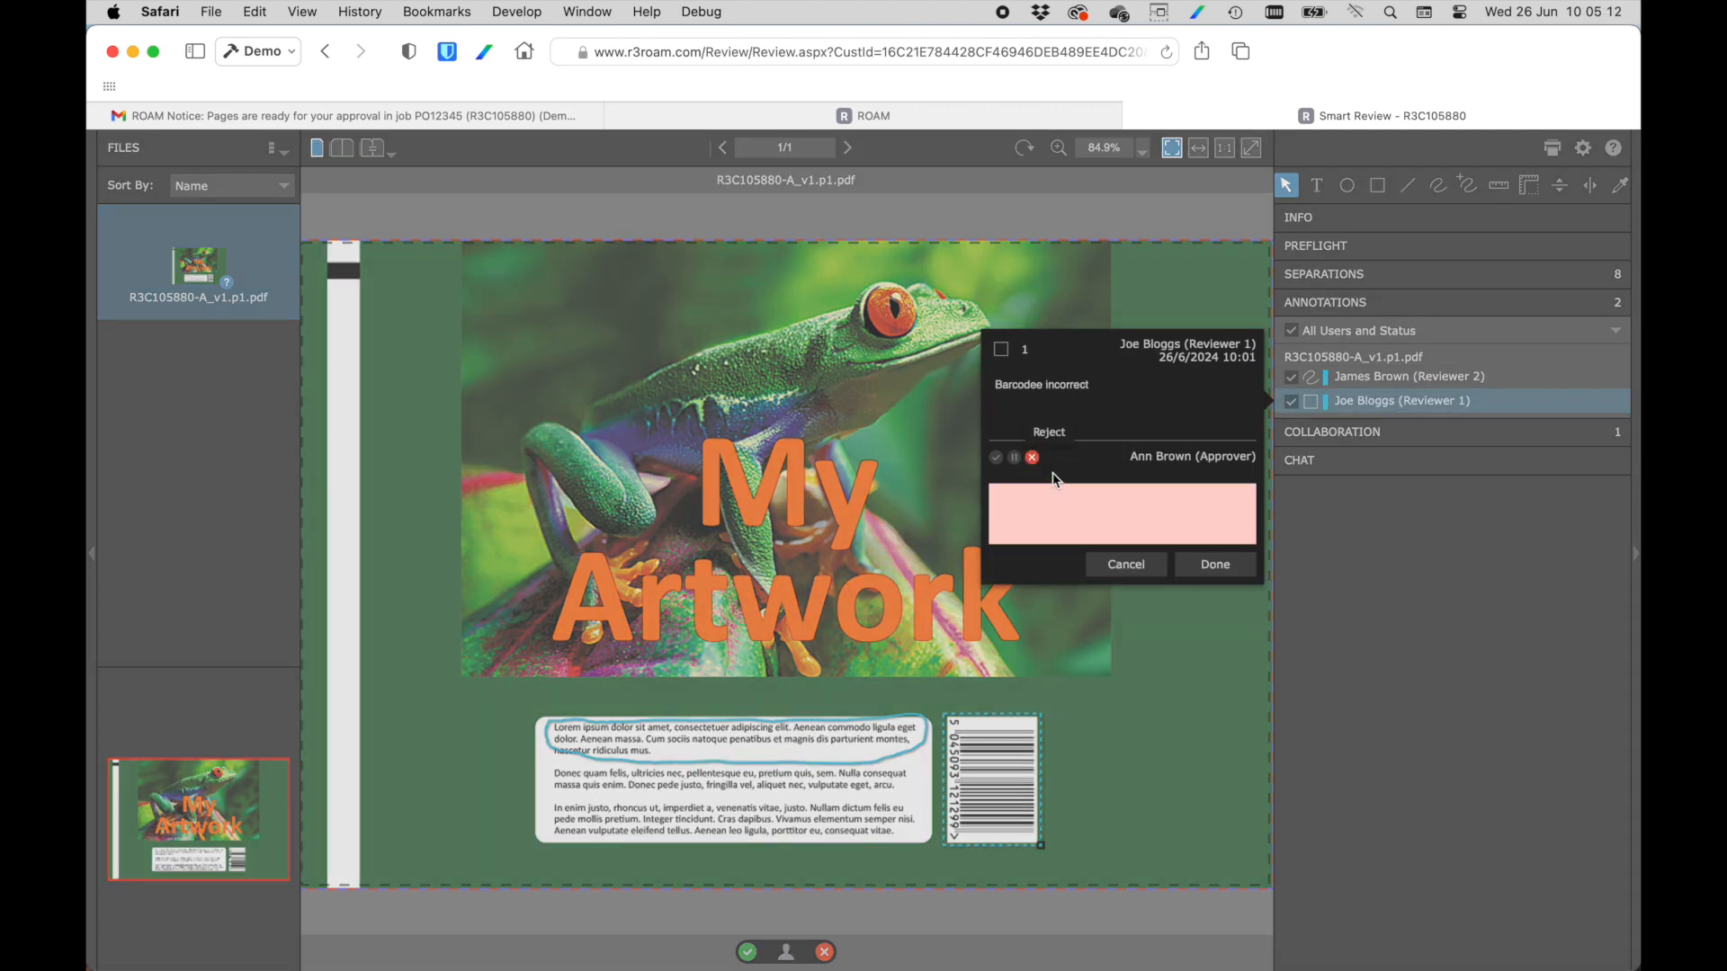
pyautogui.write('Ba')
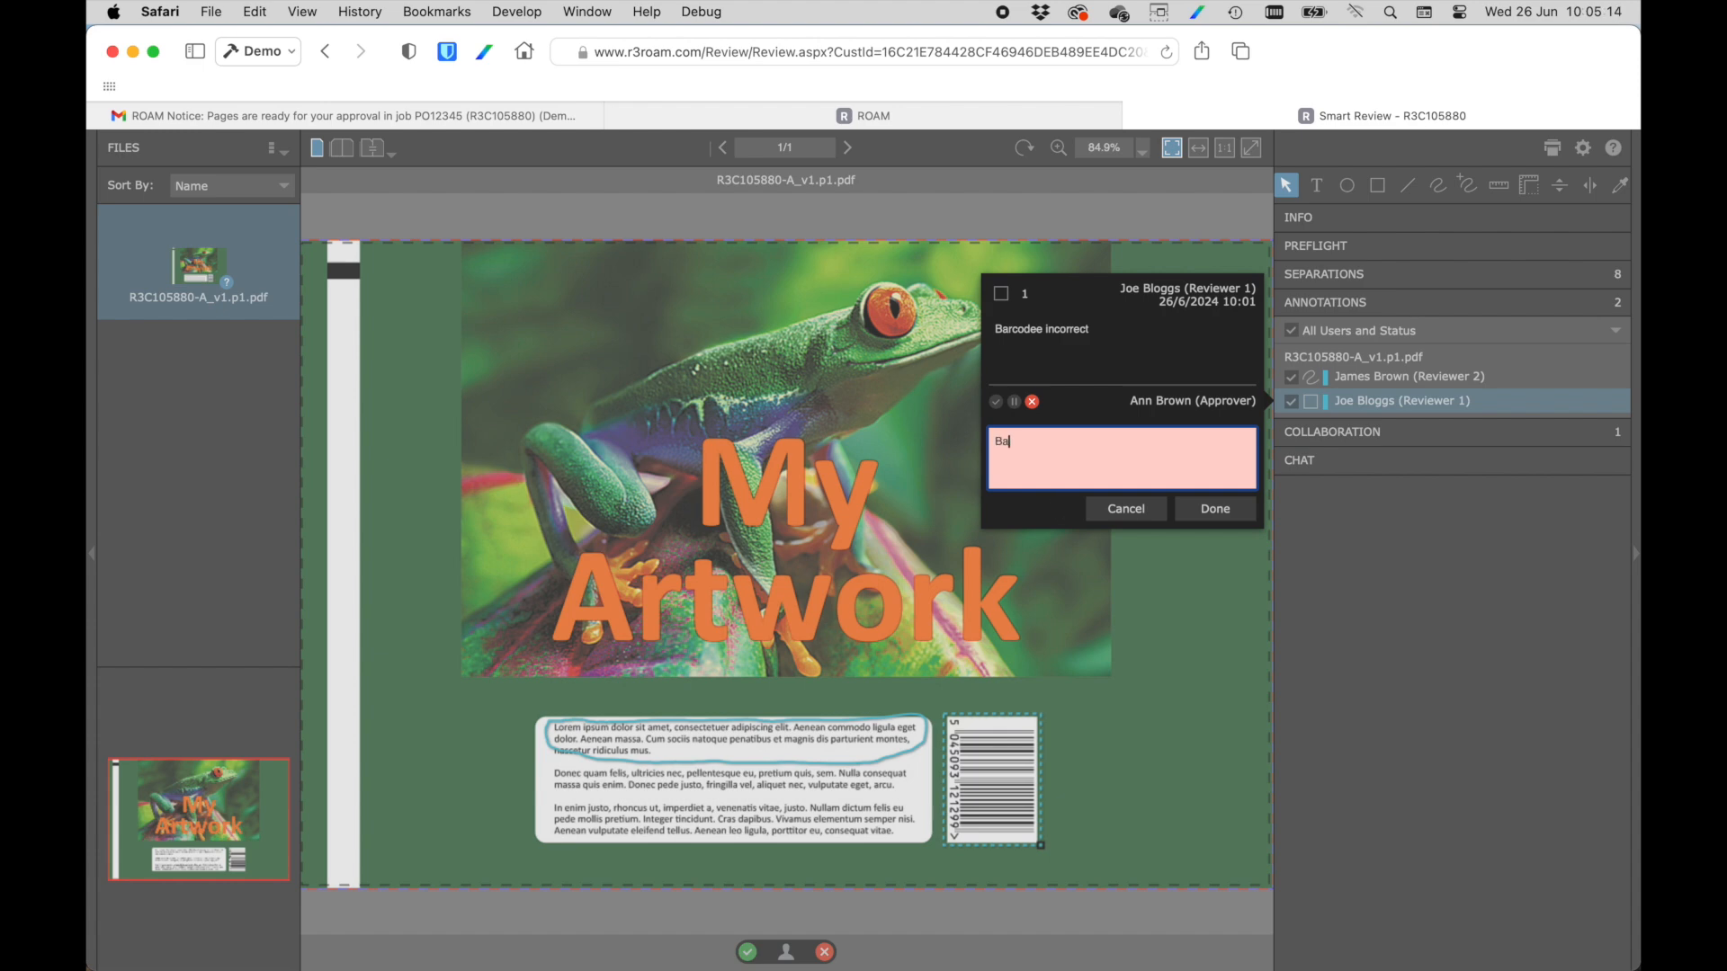
pyautogui.write('rcode is ok')
pyautogui.click(1216, 509)
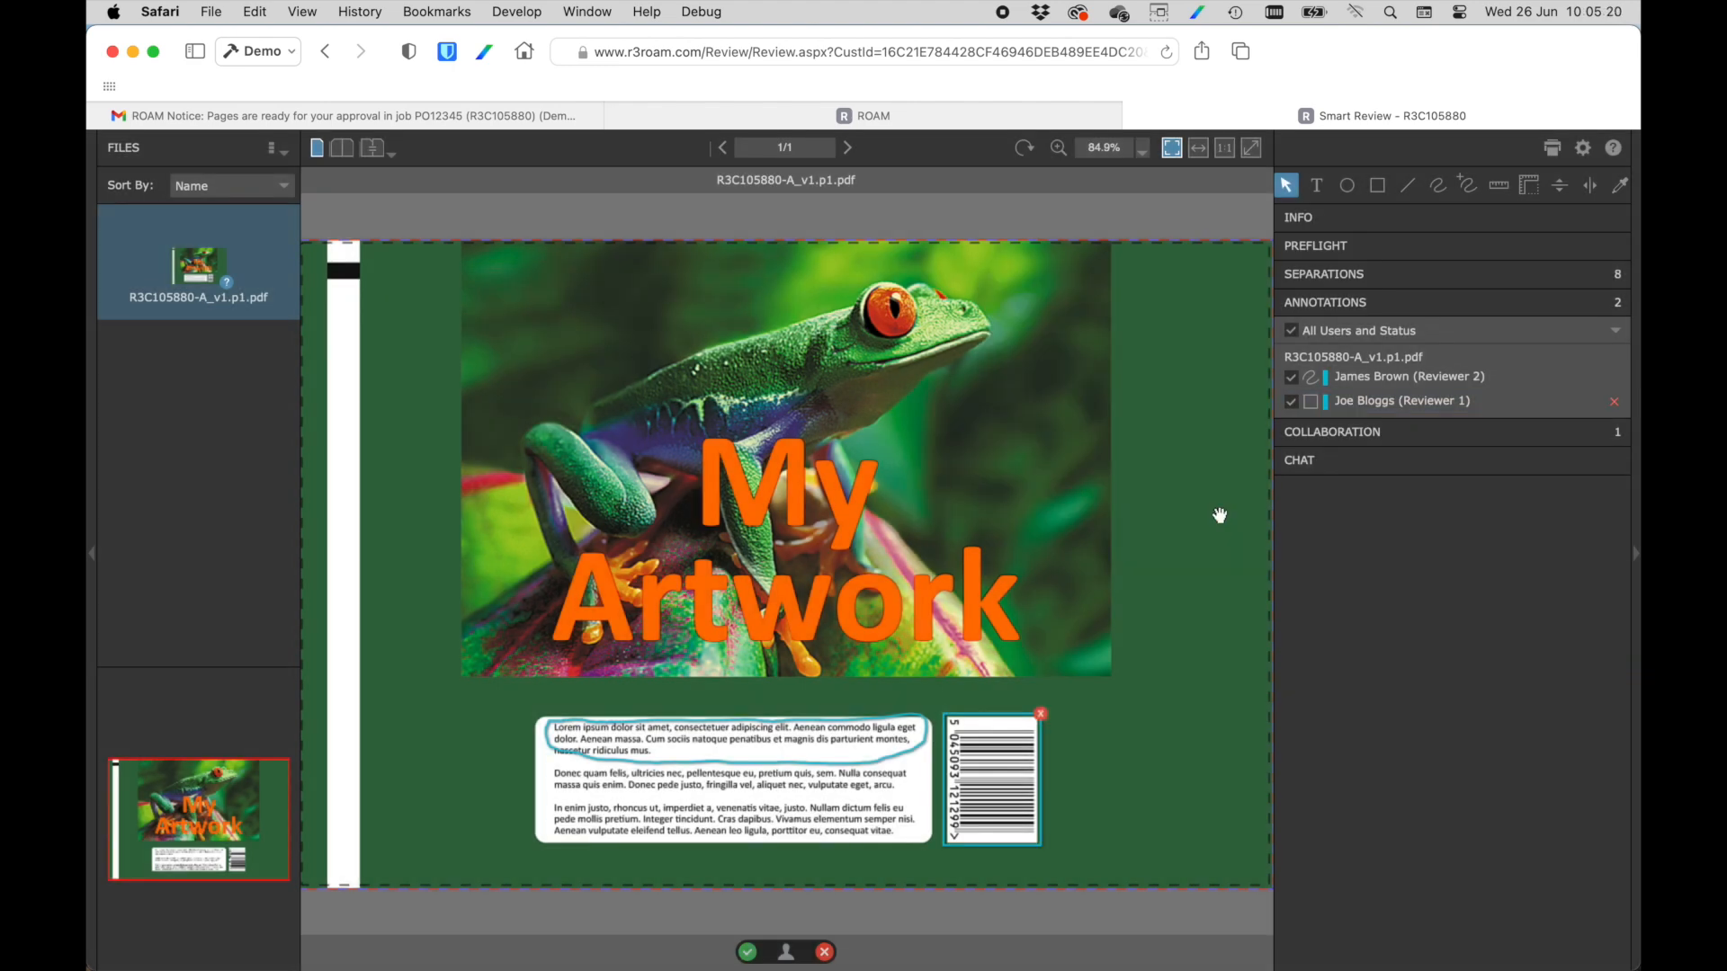
# Accept the second reviewer's "Replace text" annotation with the reply "ok".
pyautogui.click(1417, 376)
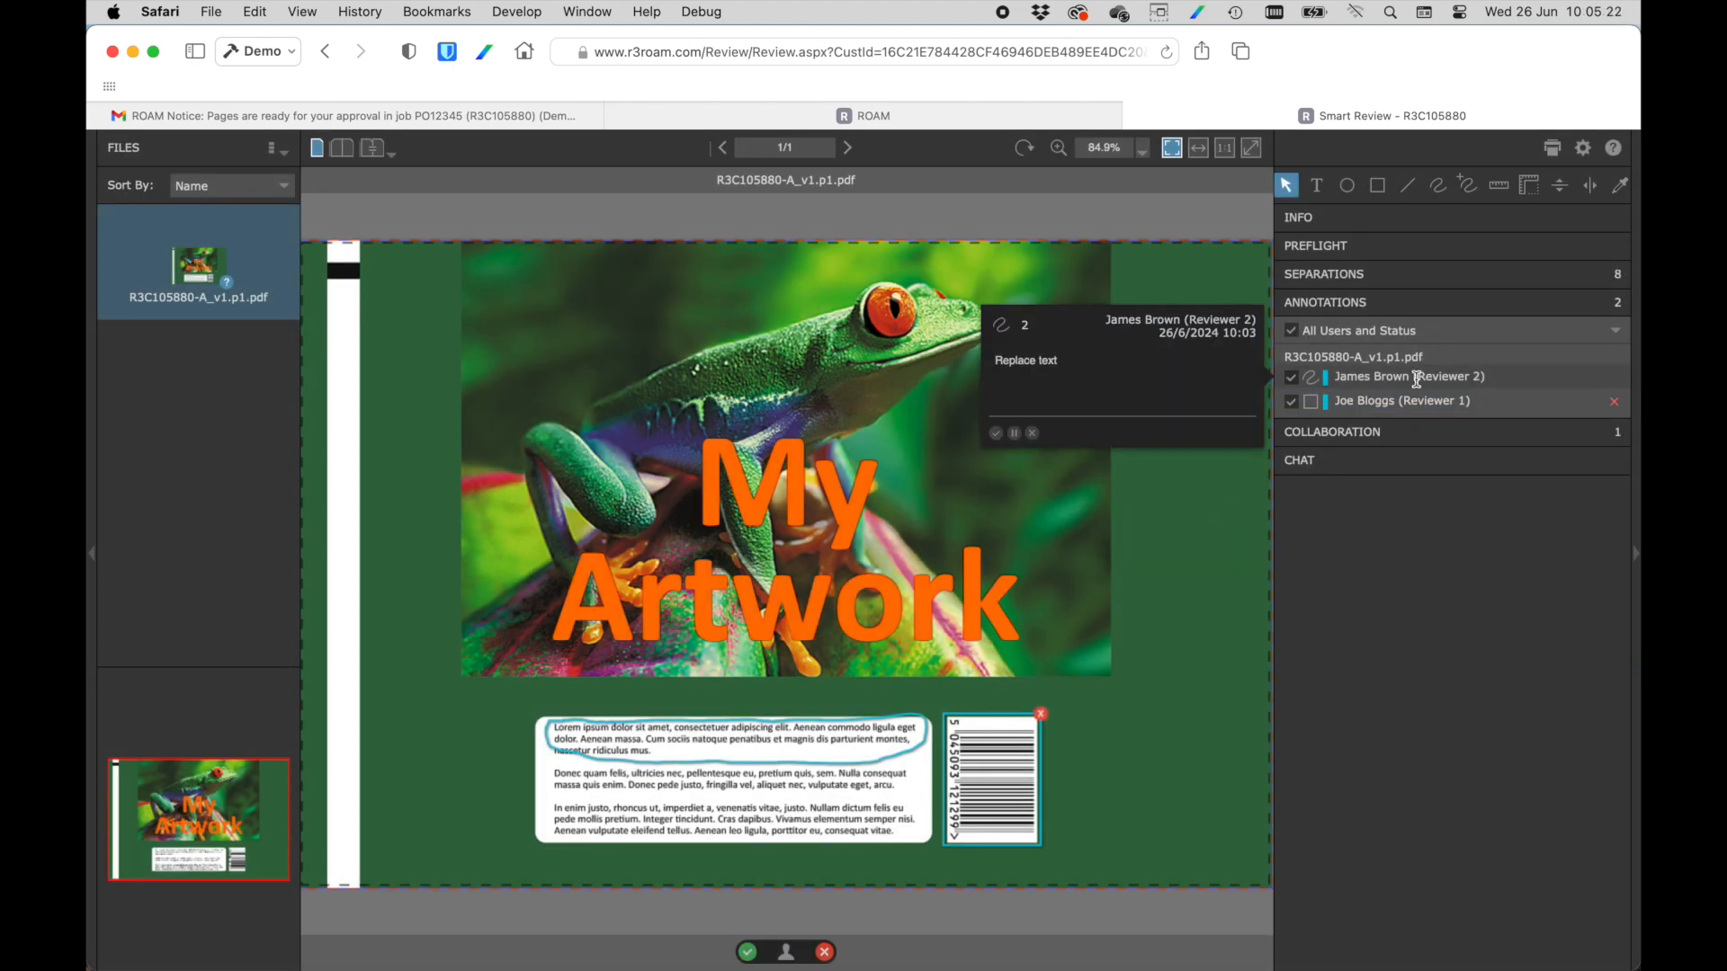
pyautogui.click(995, 433)
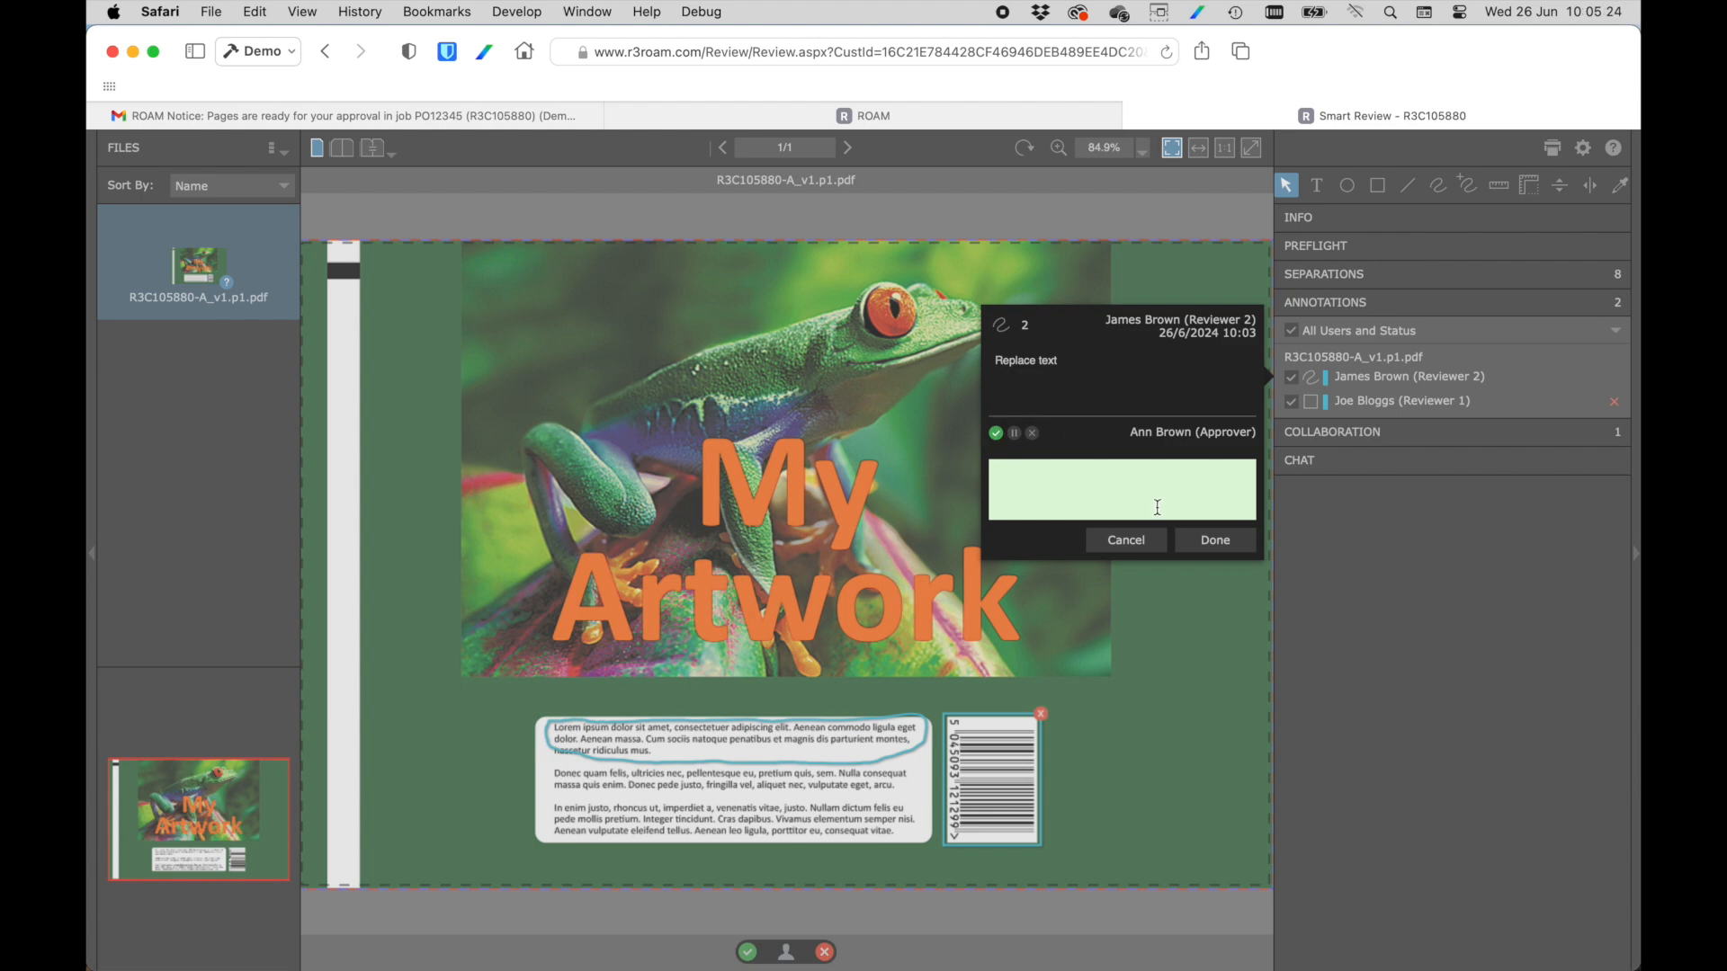
pyautogui.write('ok')
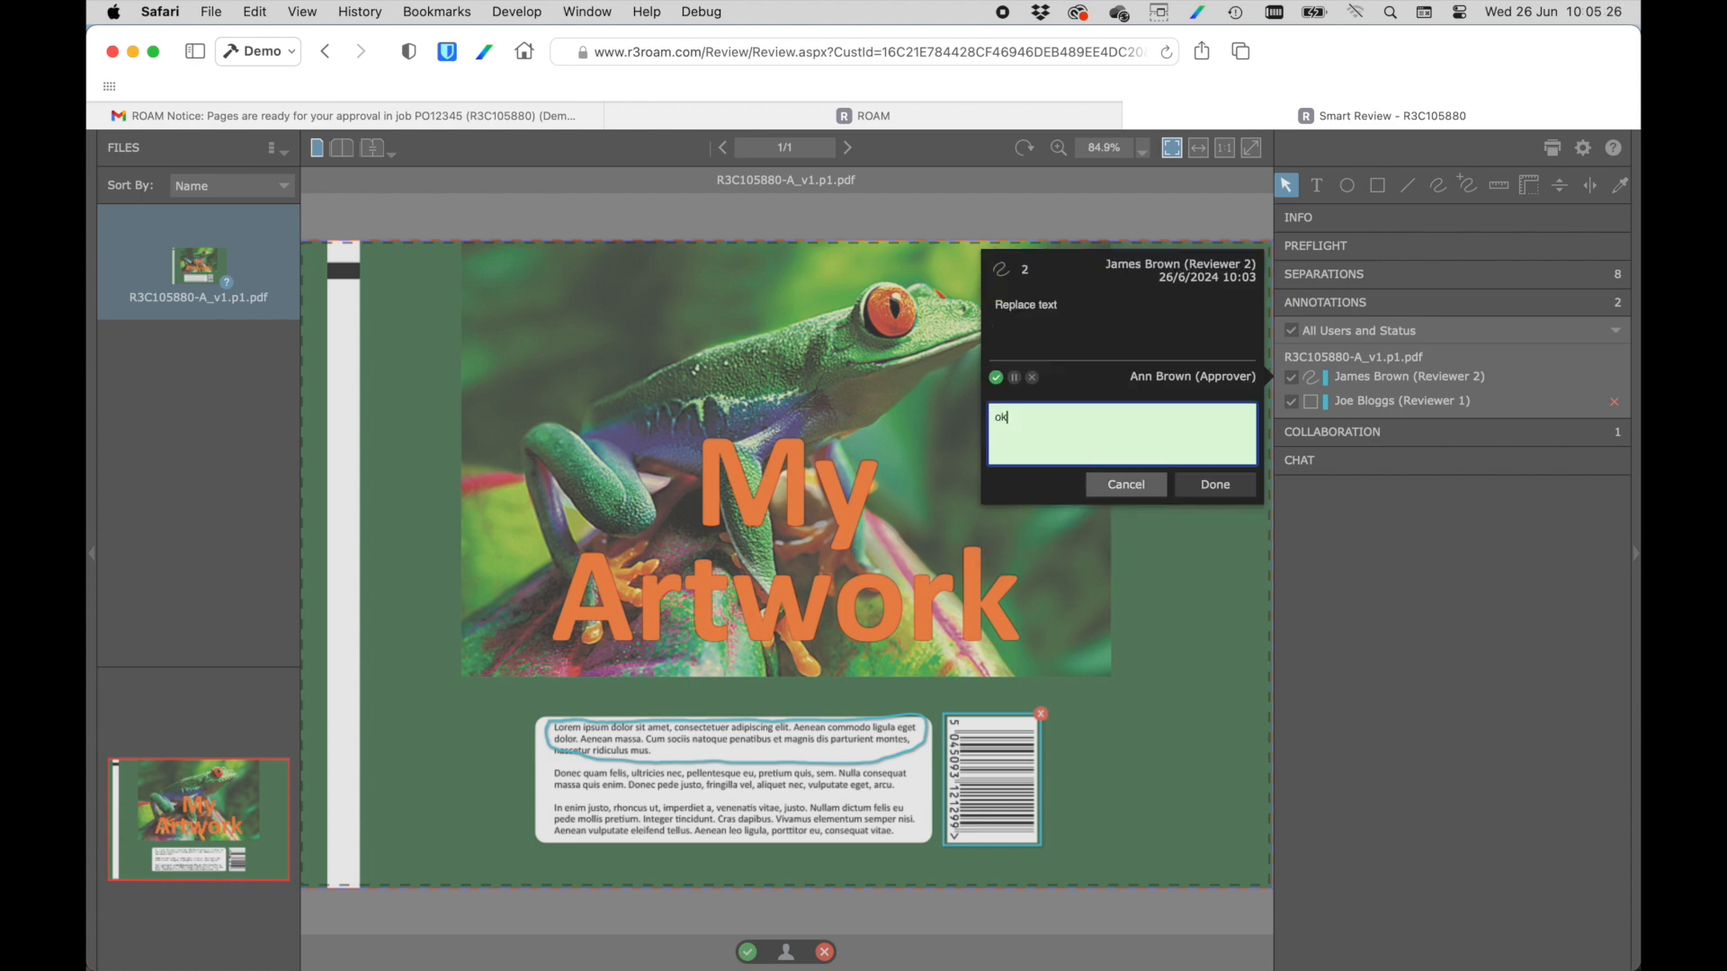
pyautogui.click(1232, 487)
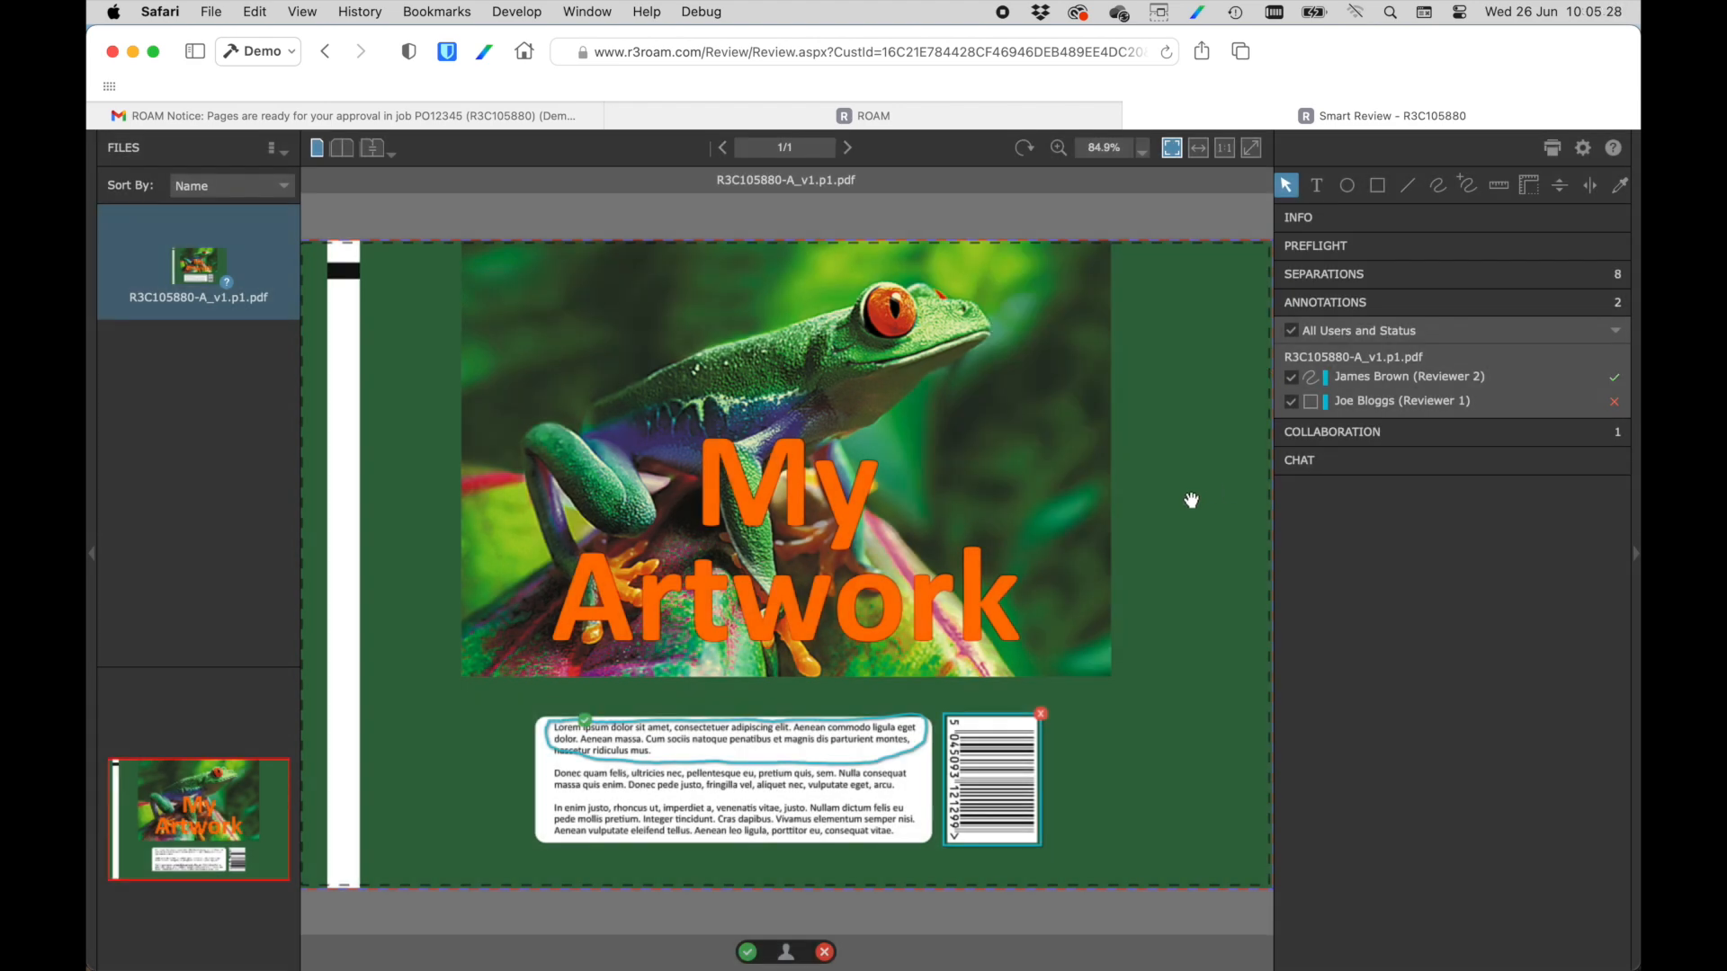
# Request a correction of the artwork with the comment "Please action corrections" and apply it.
pyautogui.click(826, 952)
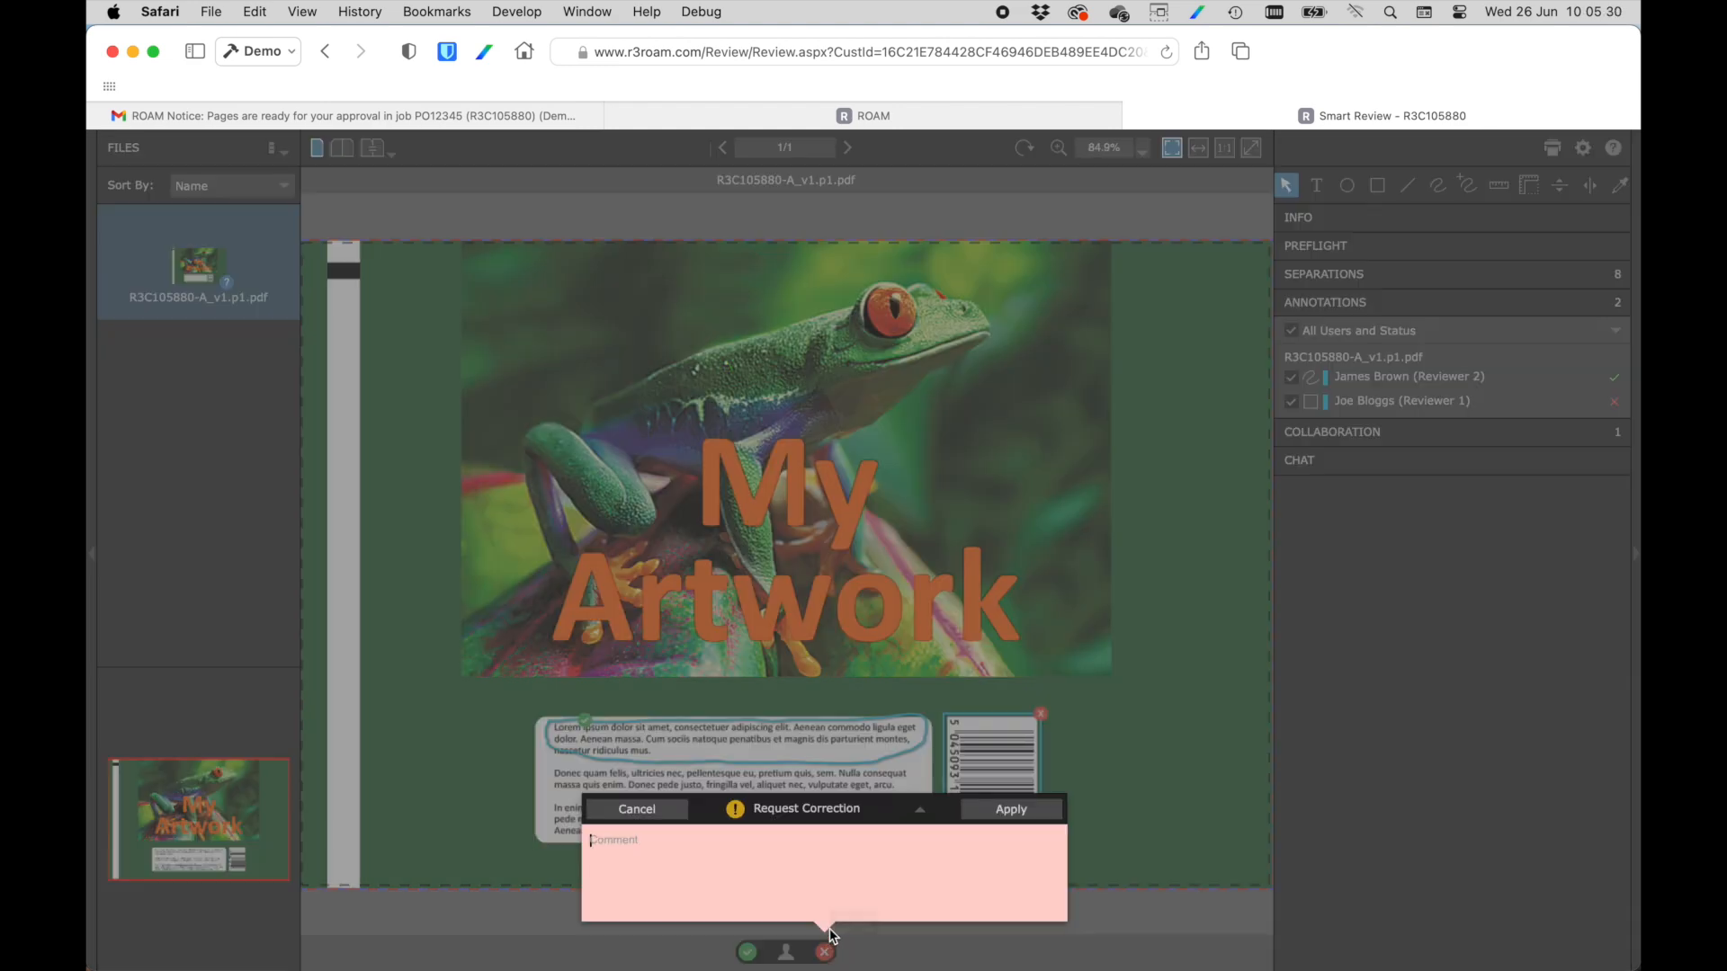
pyautogui.write('Please action corrections asap')
pyautogui.click(1012, 810)
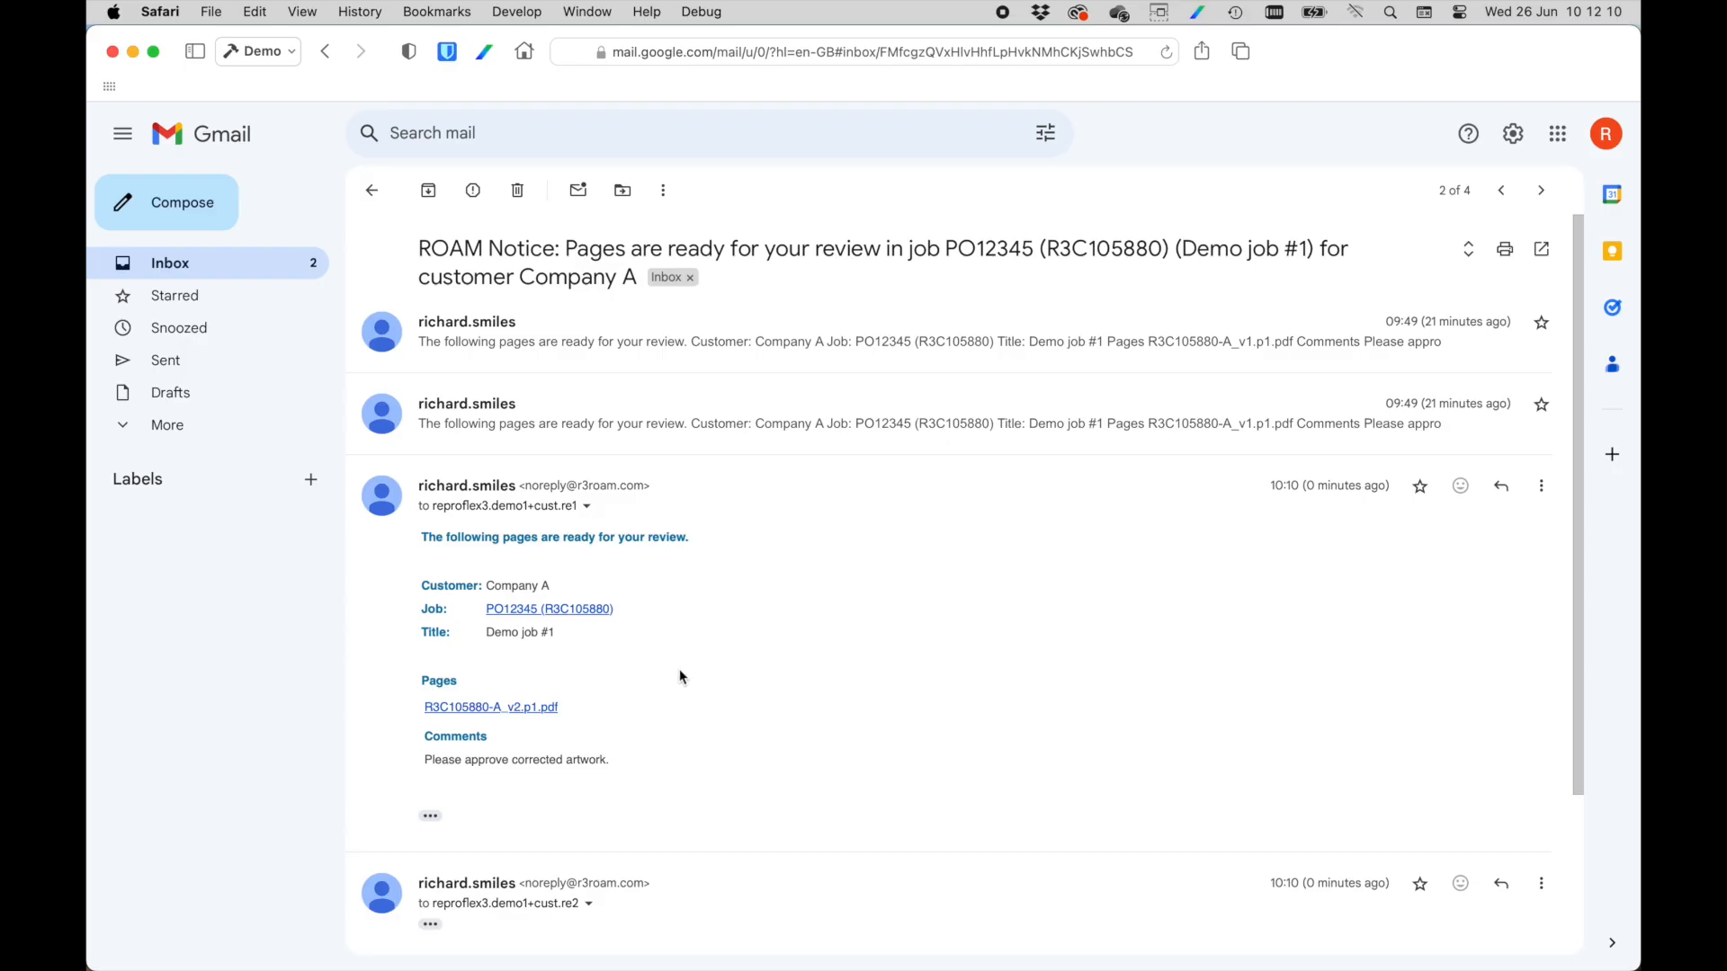
# Open R3C105880-A_v2.p1.pdf from the review email in Smart Review and follow the first reviewer in the collaboration list.
pyautogui.click(514, 717)
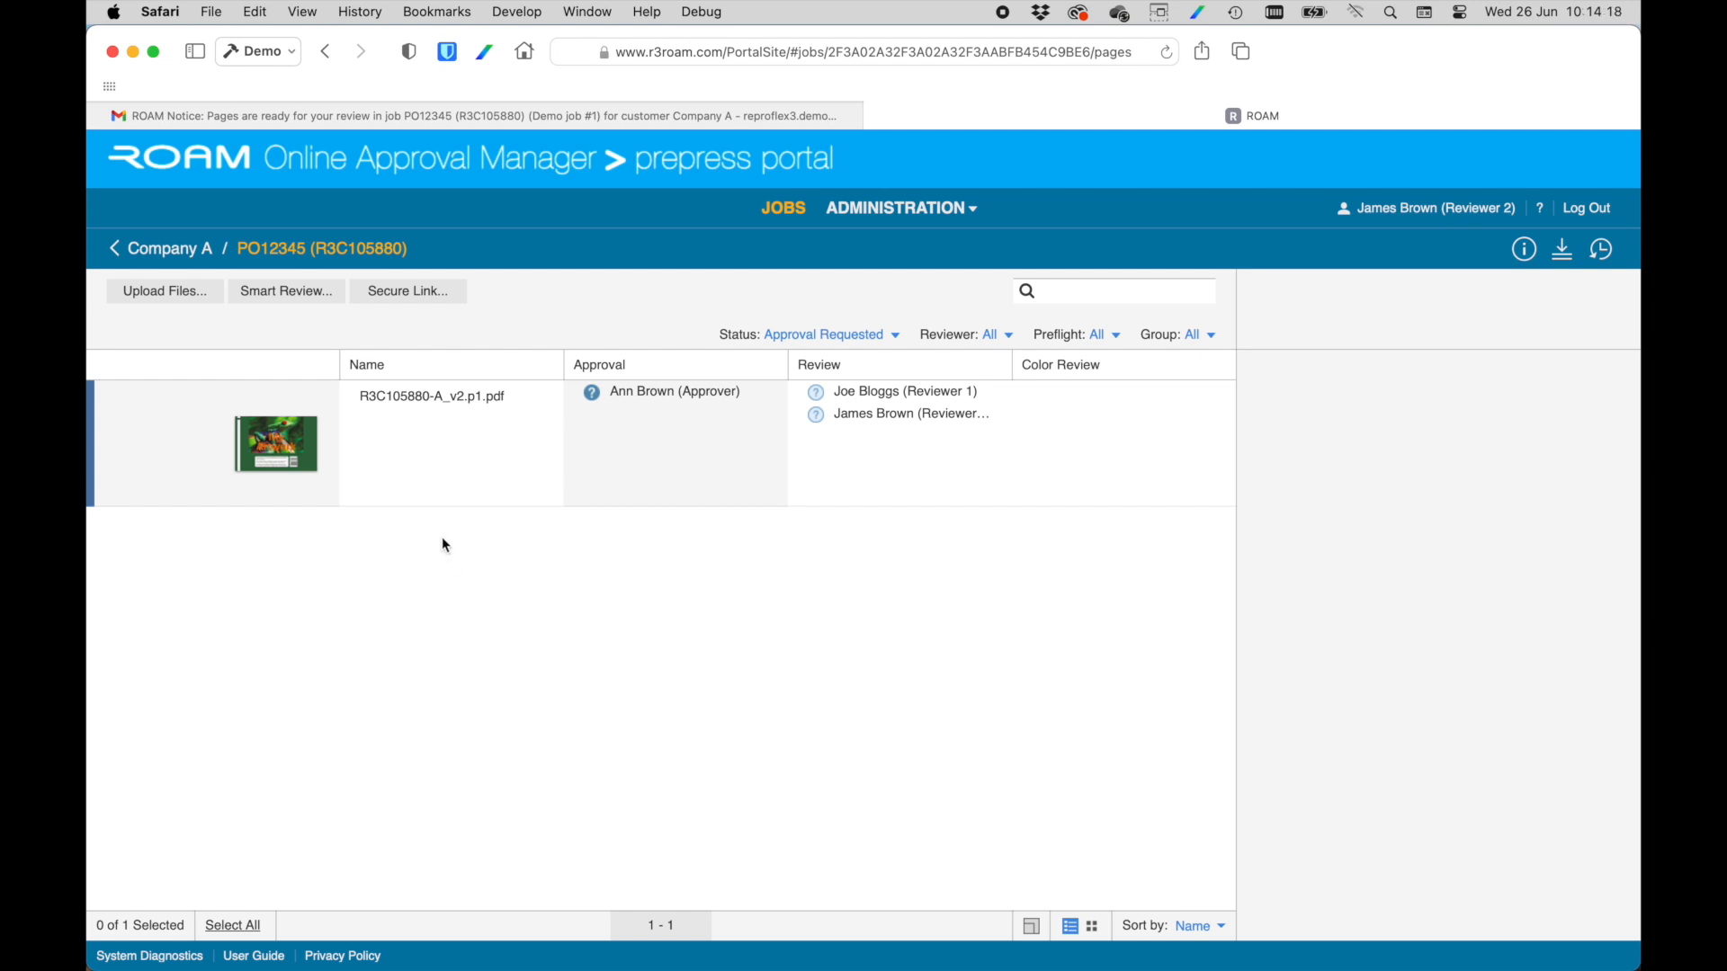
pyautogui.doubleClick(299, 454)
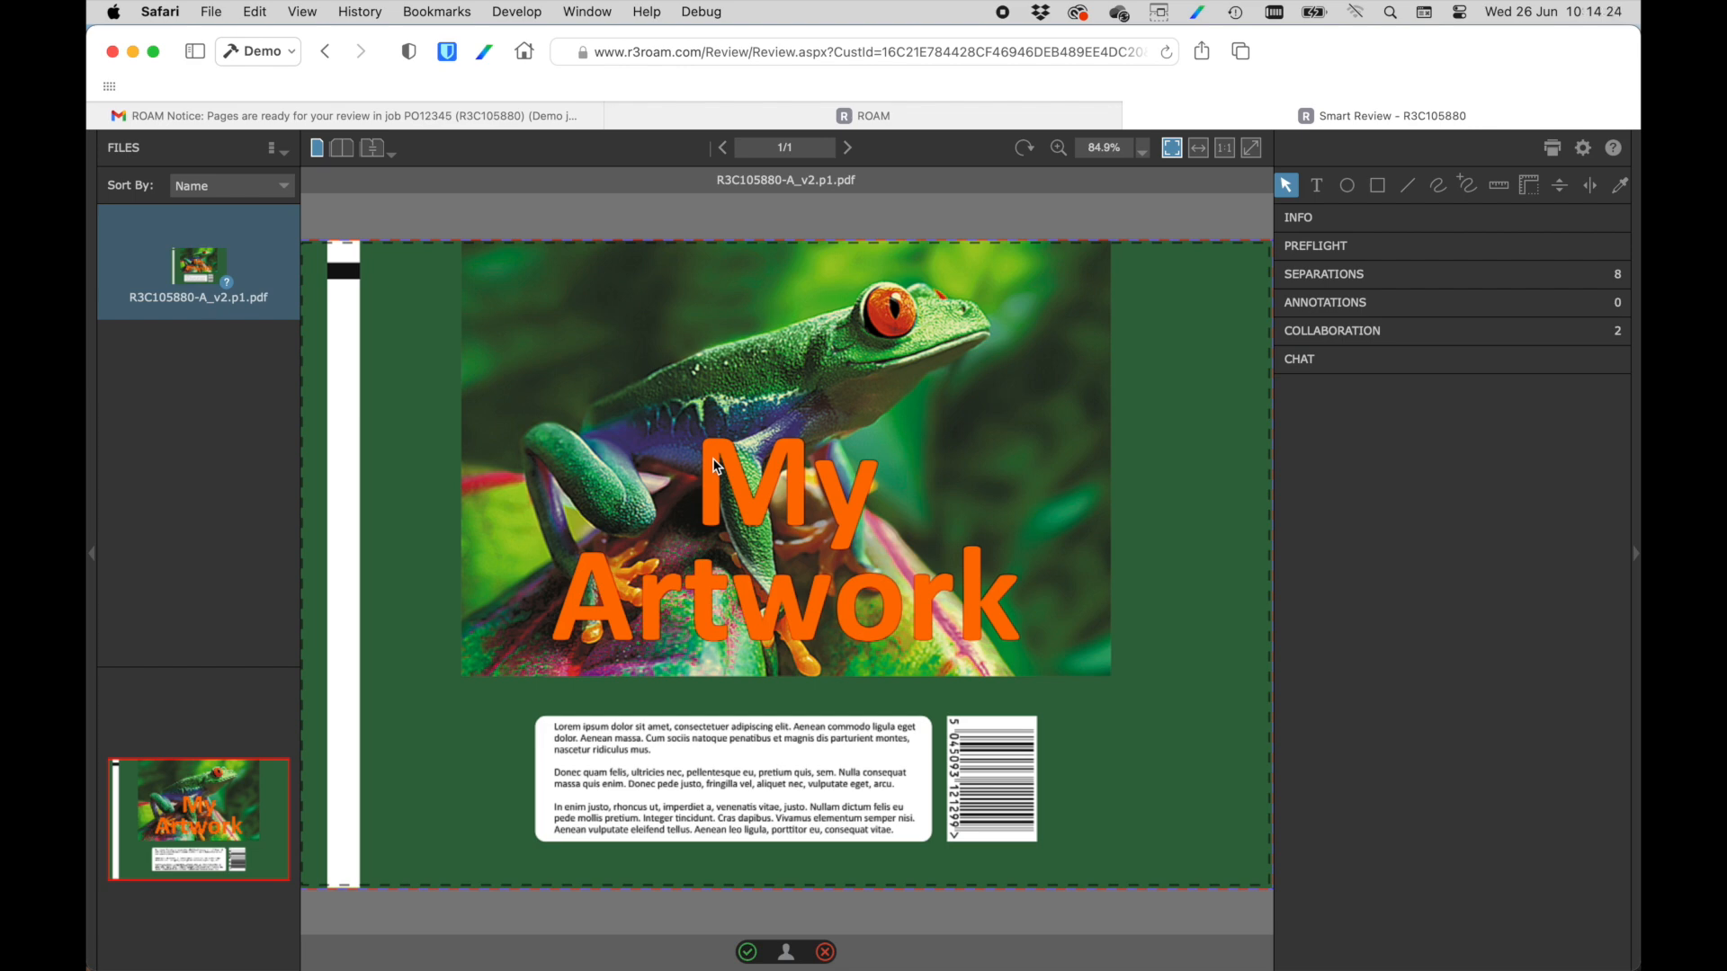
pyautogui.click(1313, 339)
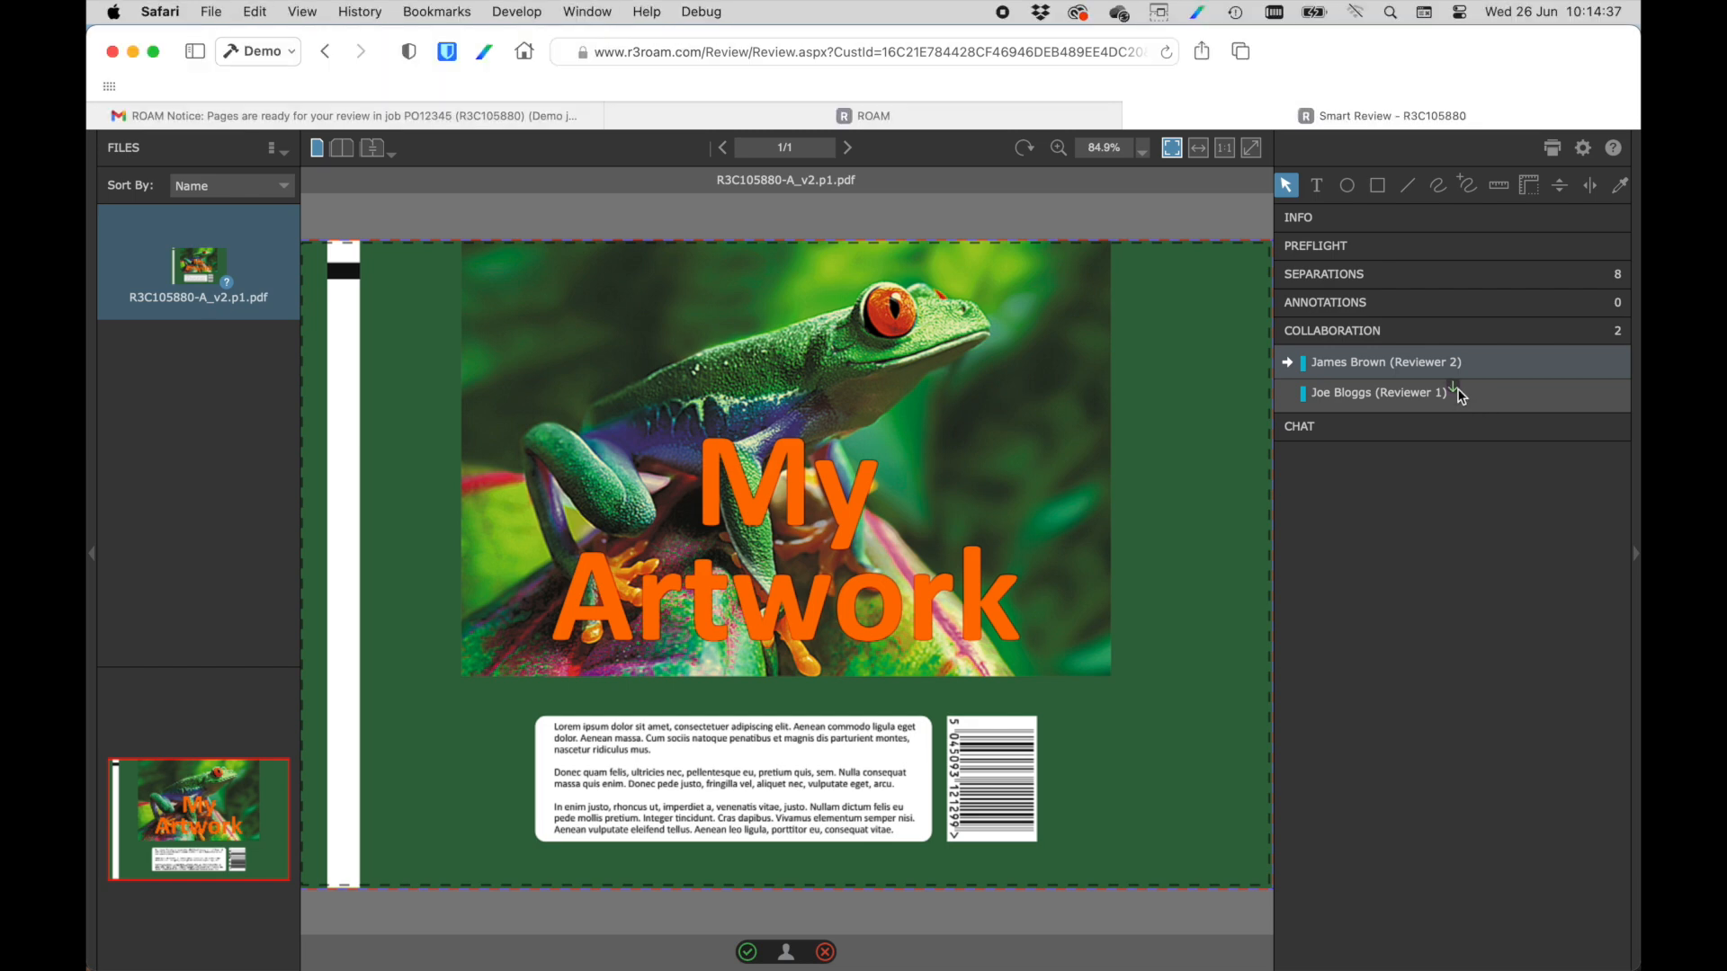
pyautogui.click(1457, 393)
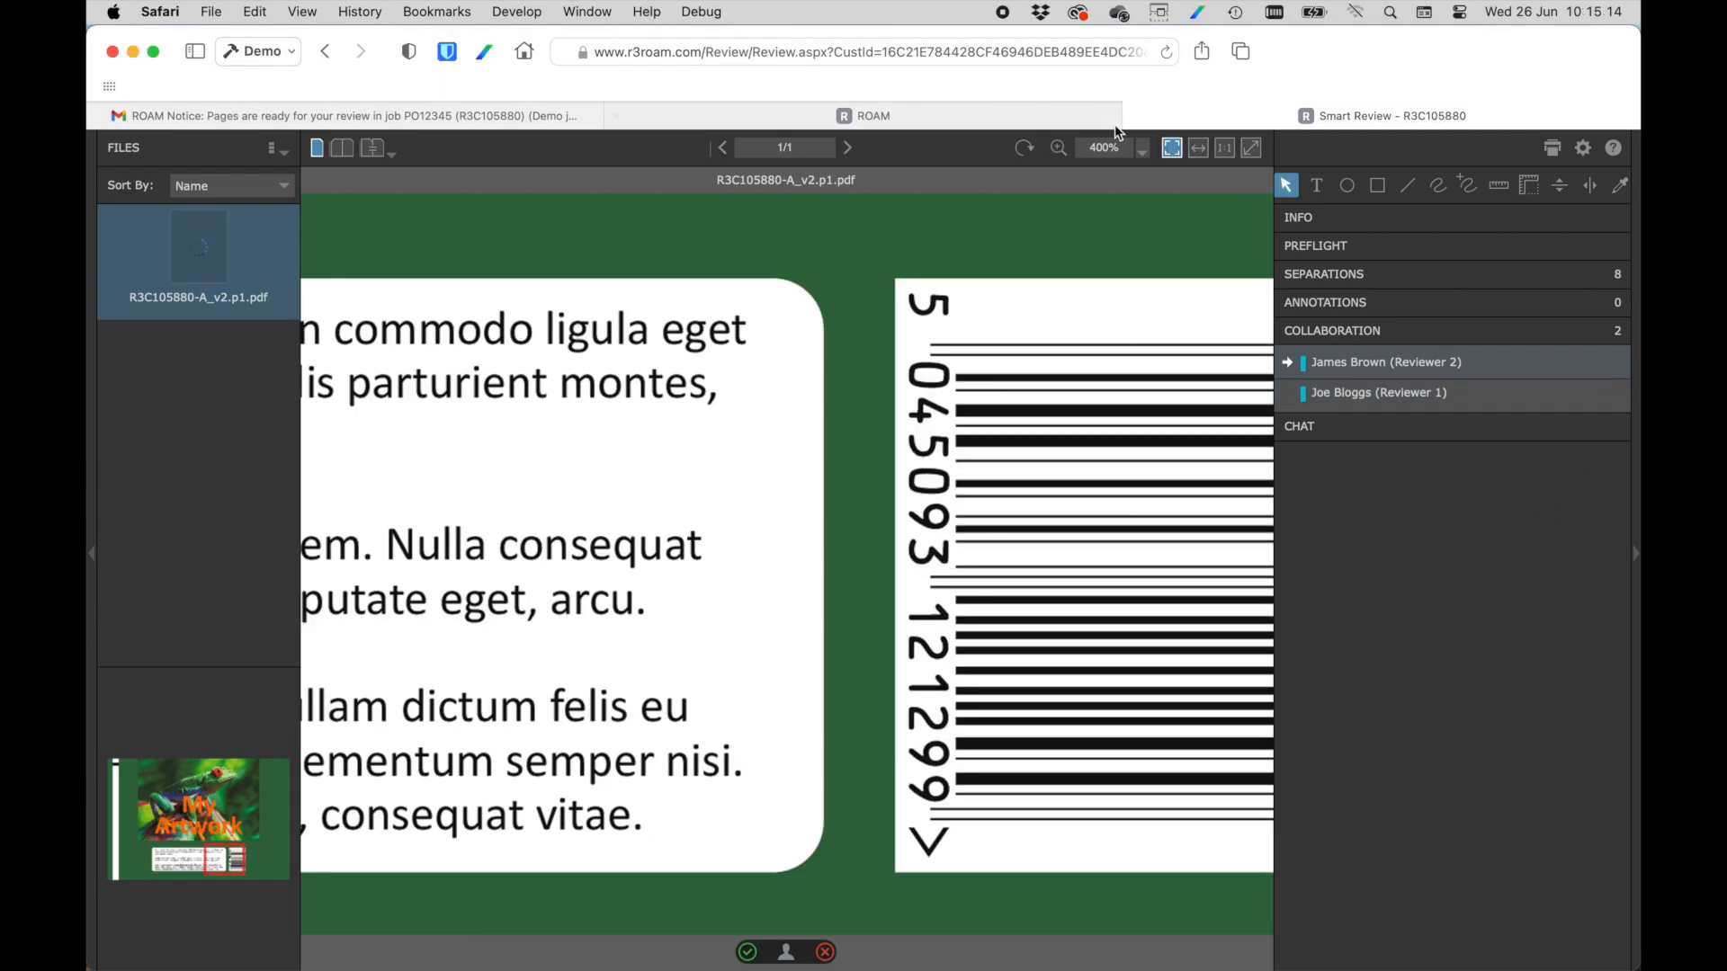
# Fit the whole page in view and submit the second reviewer's OK review with the comment "Looks good to me".
pyautogui.click(1170, 150)
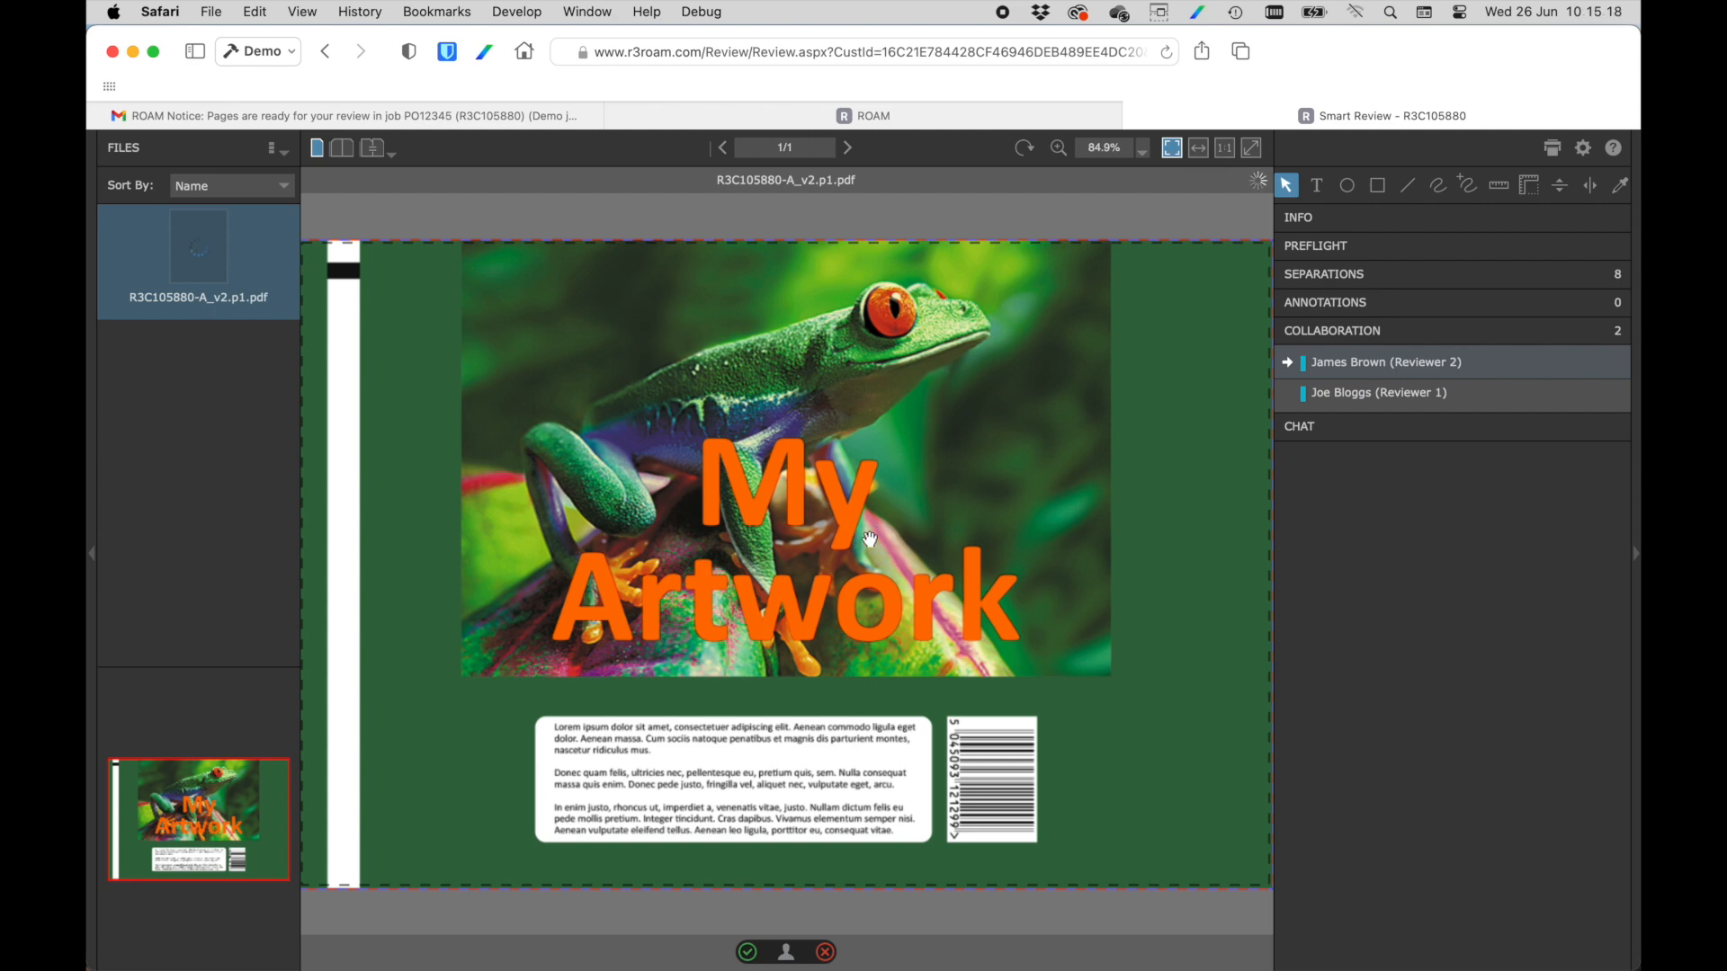
pyautogui.click(747, 952)
pyautogui.write('Looks ')
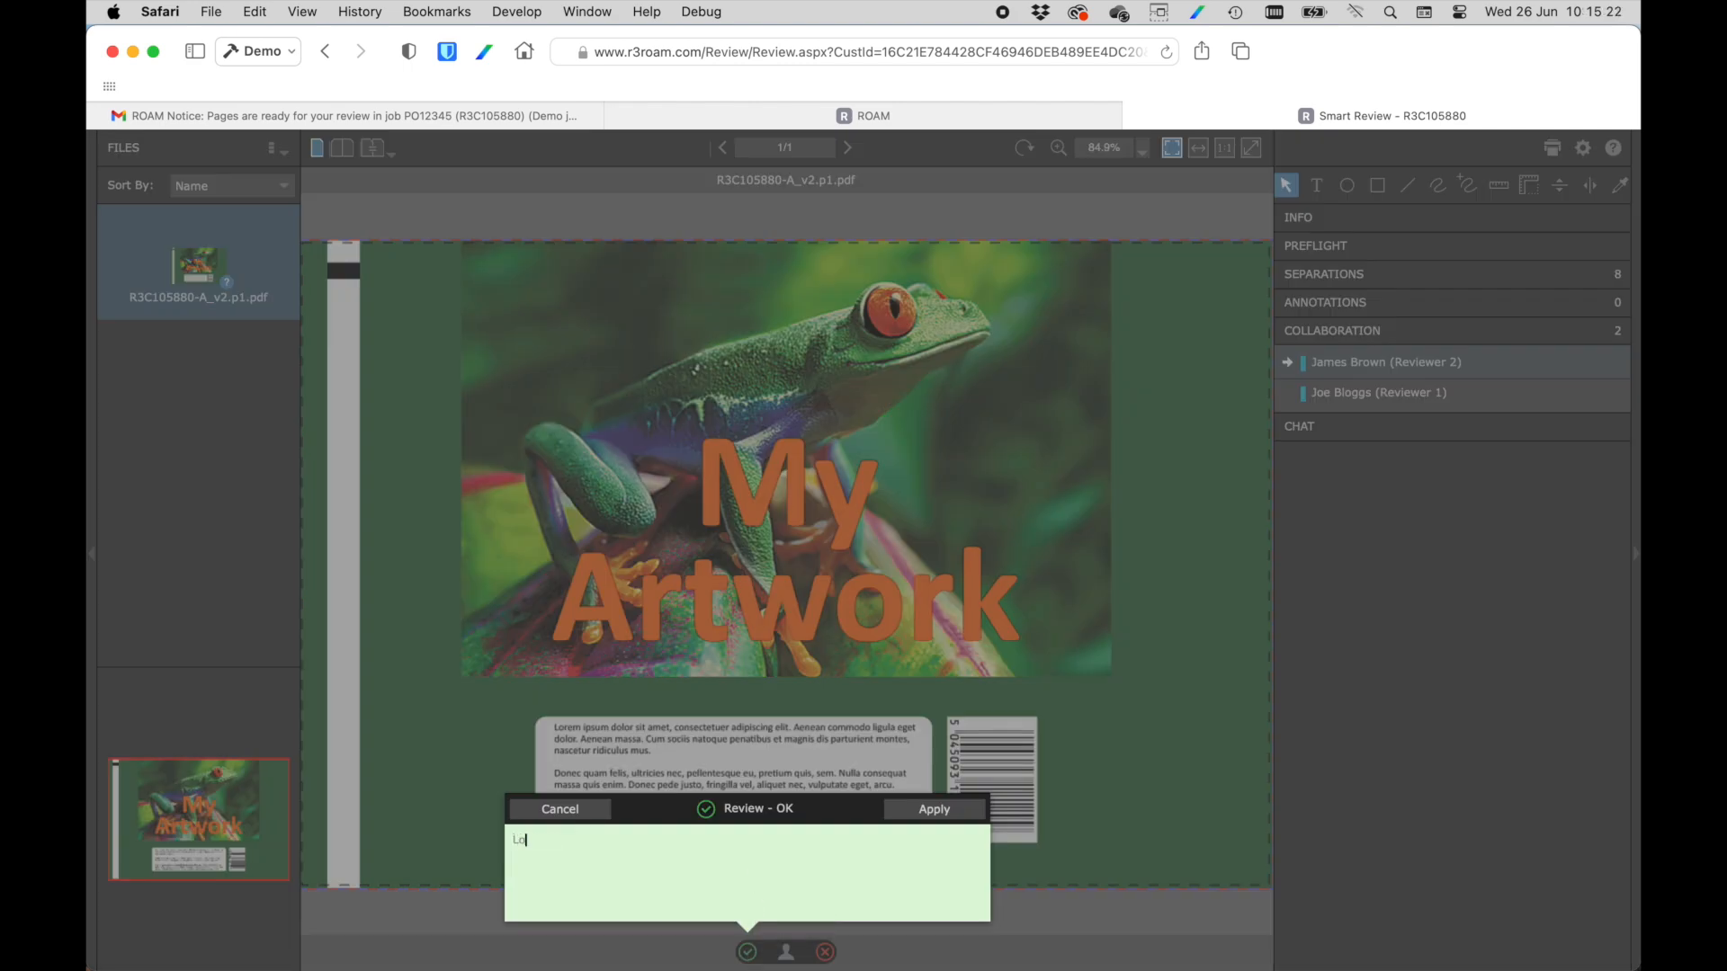
pyautogui.write('good to me')
pyautogui.click(907, 812)
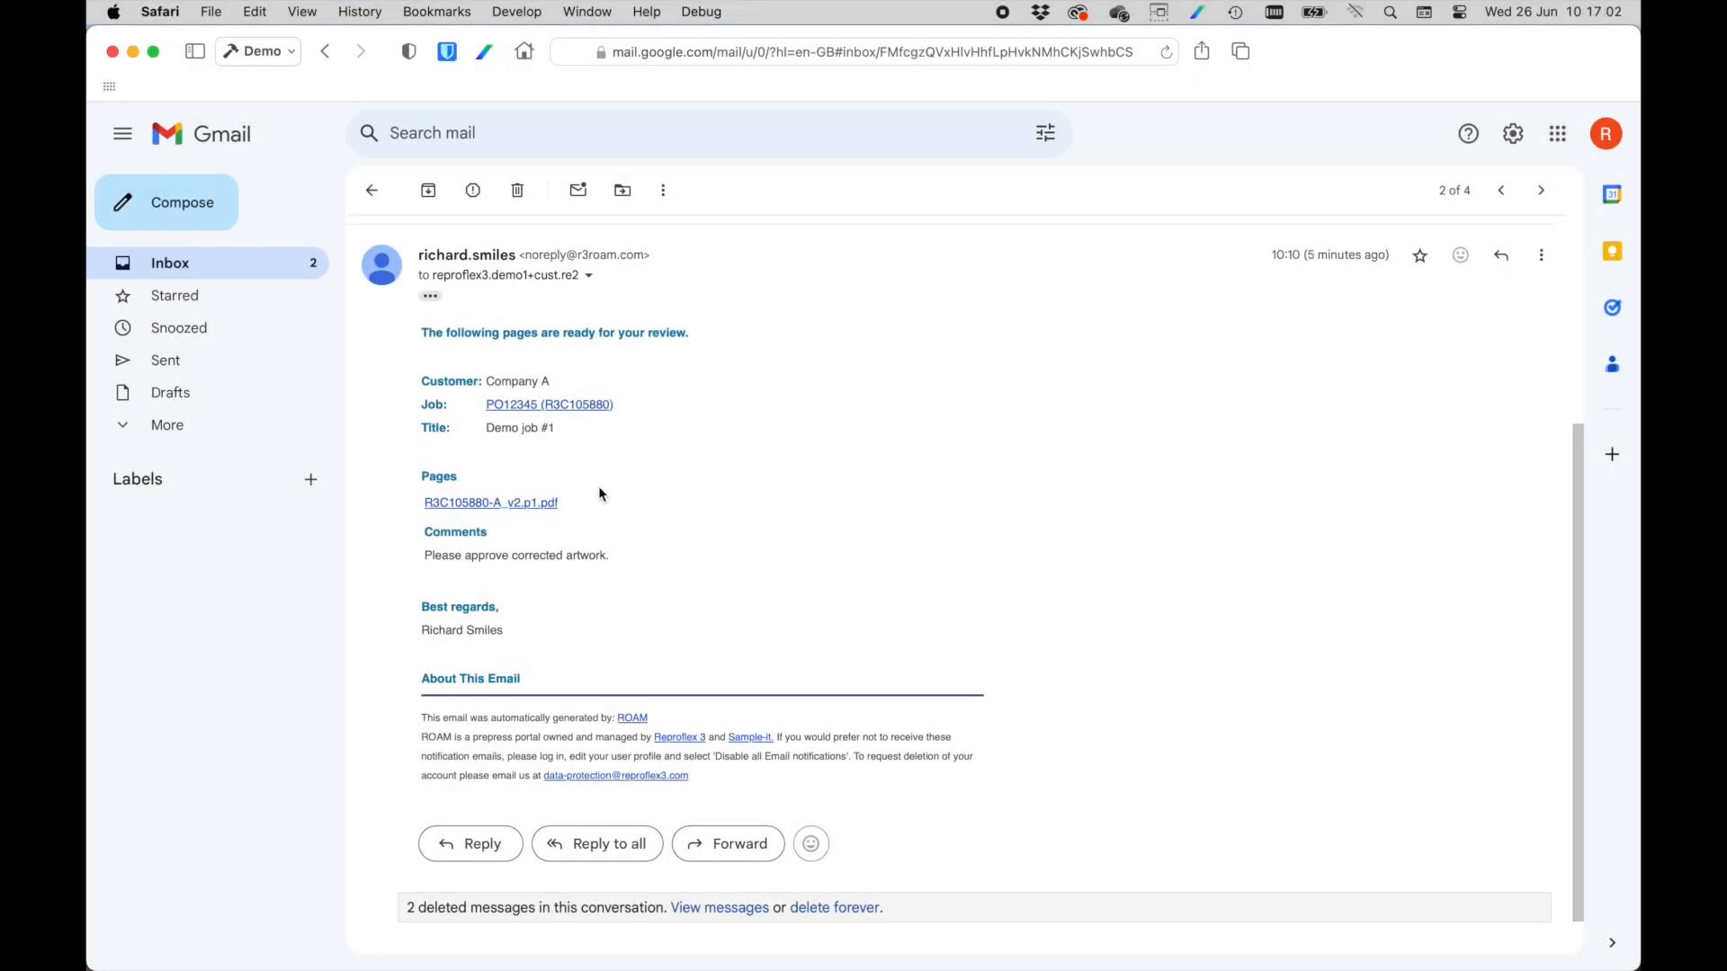
# Follow the review email's page link, log in as the first reviewer and open R3C105880-A_v2.p1.pdf in Smart Review.
pyautogui.click(503, 502)
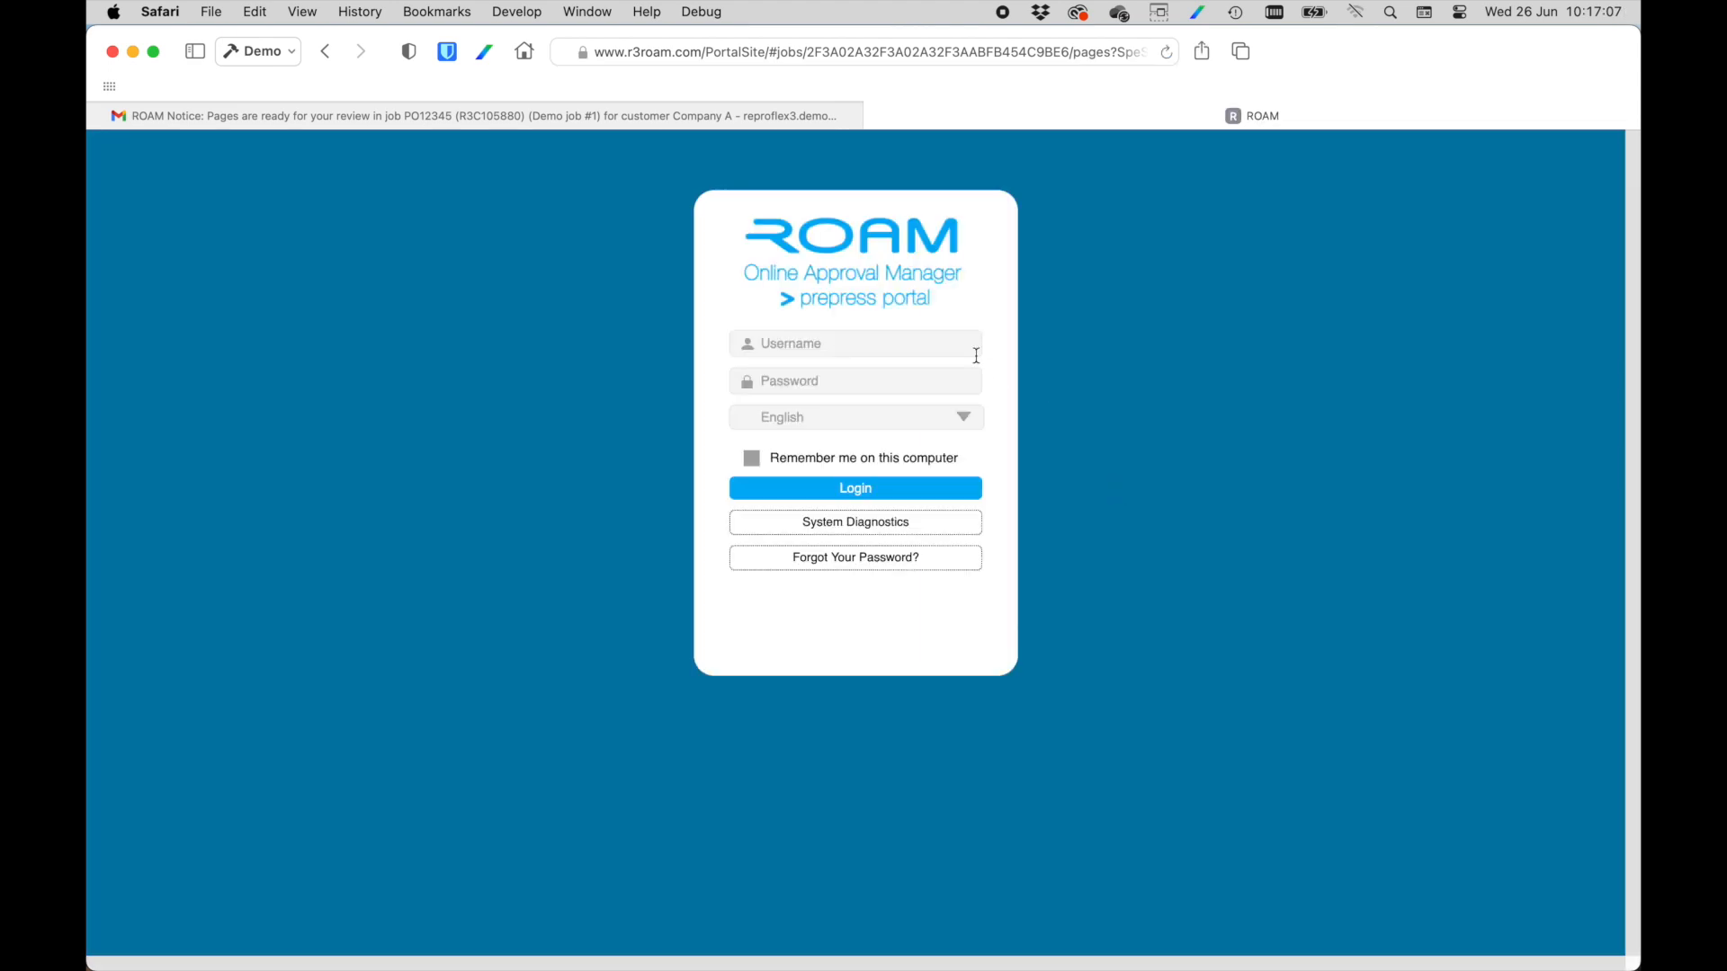
pyautogui.click(912, 488)
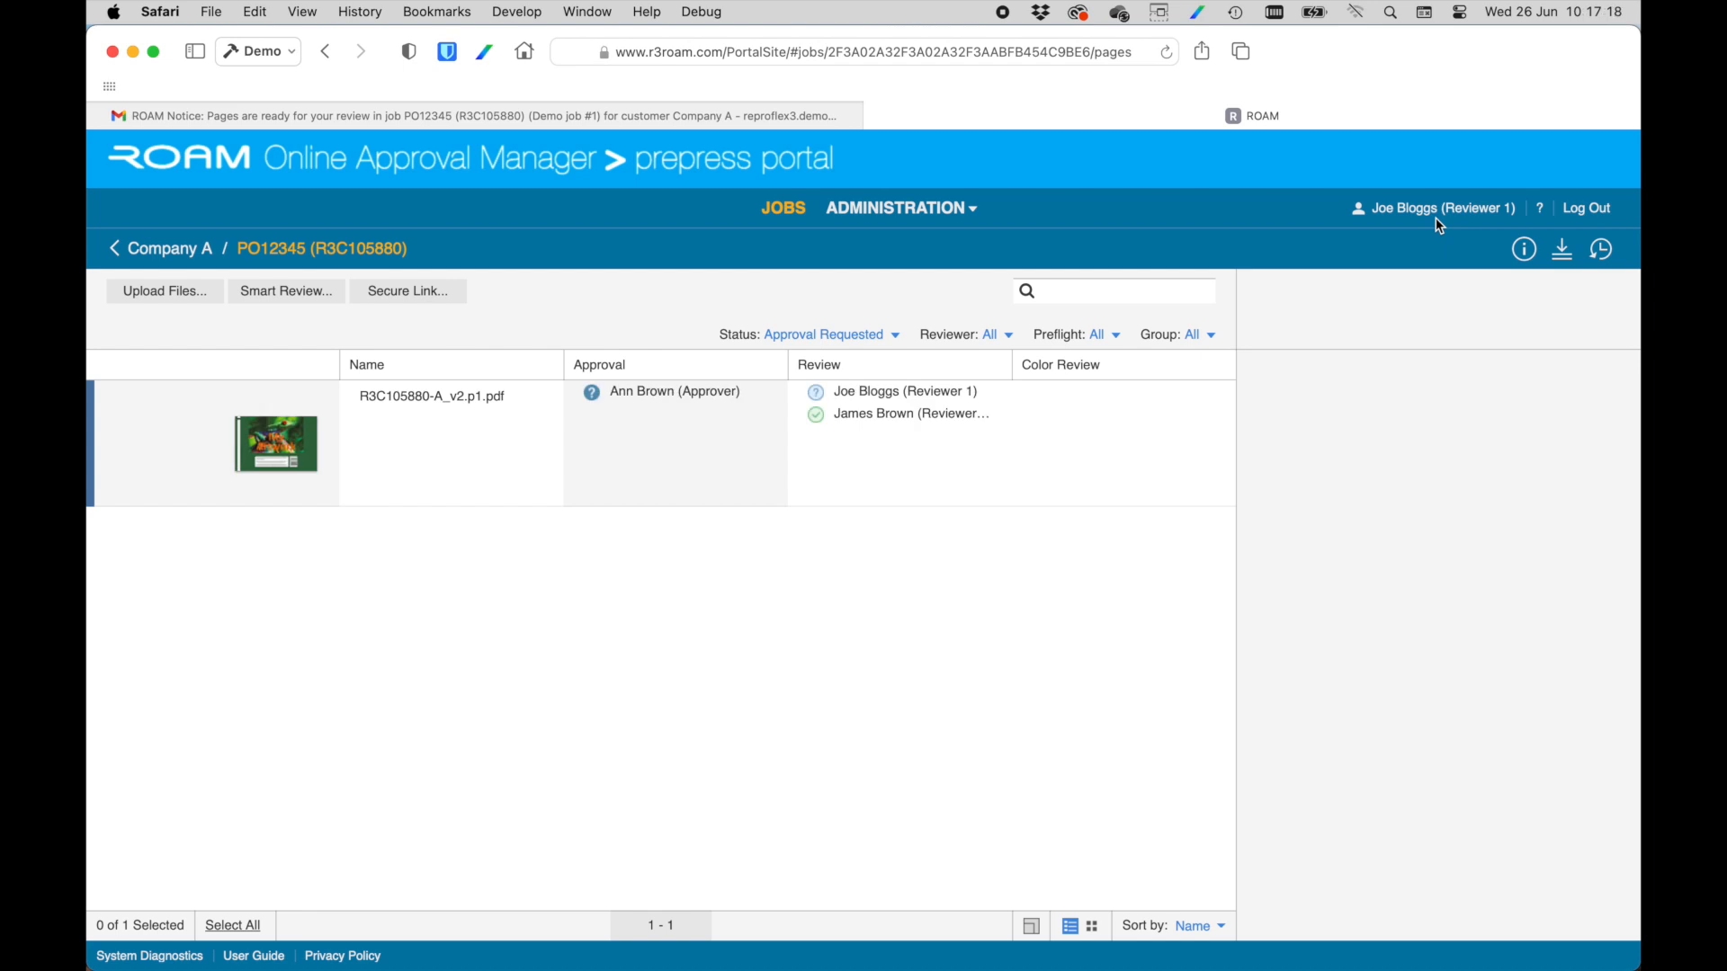
pyautogui.click(292, 454)
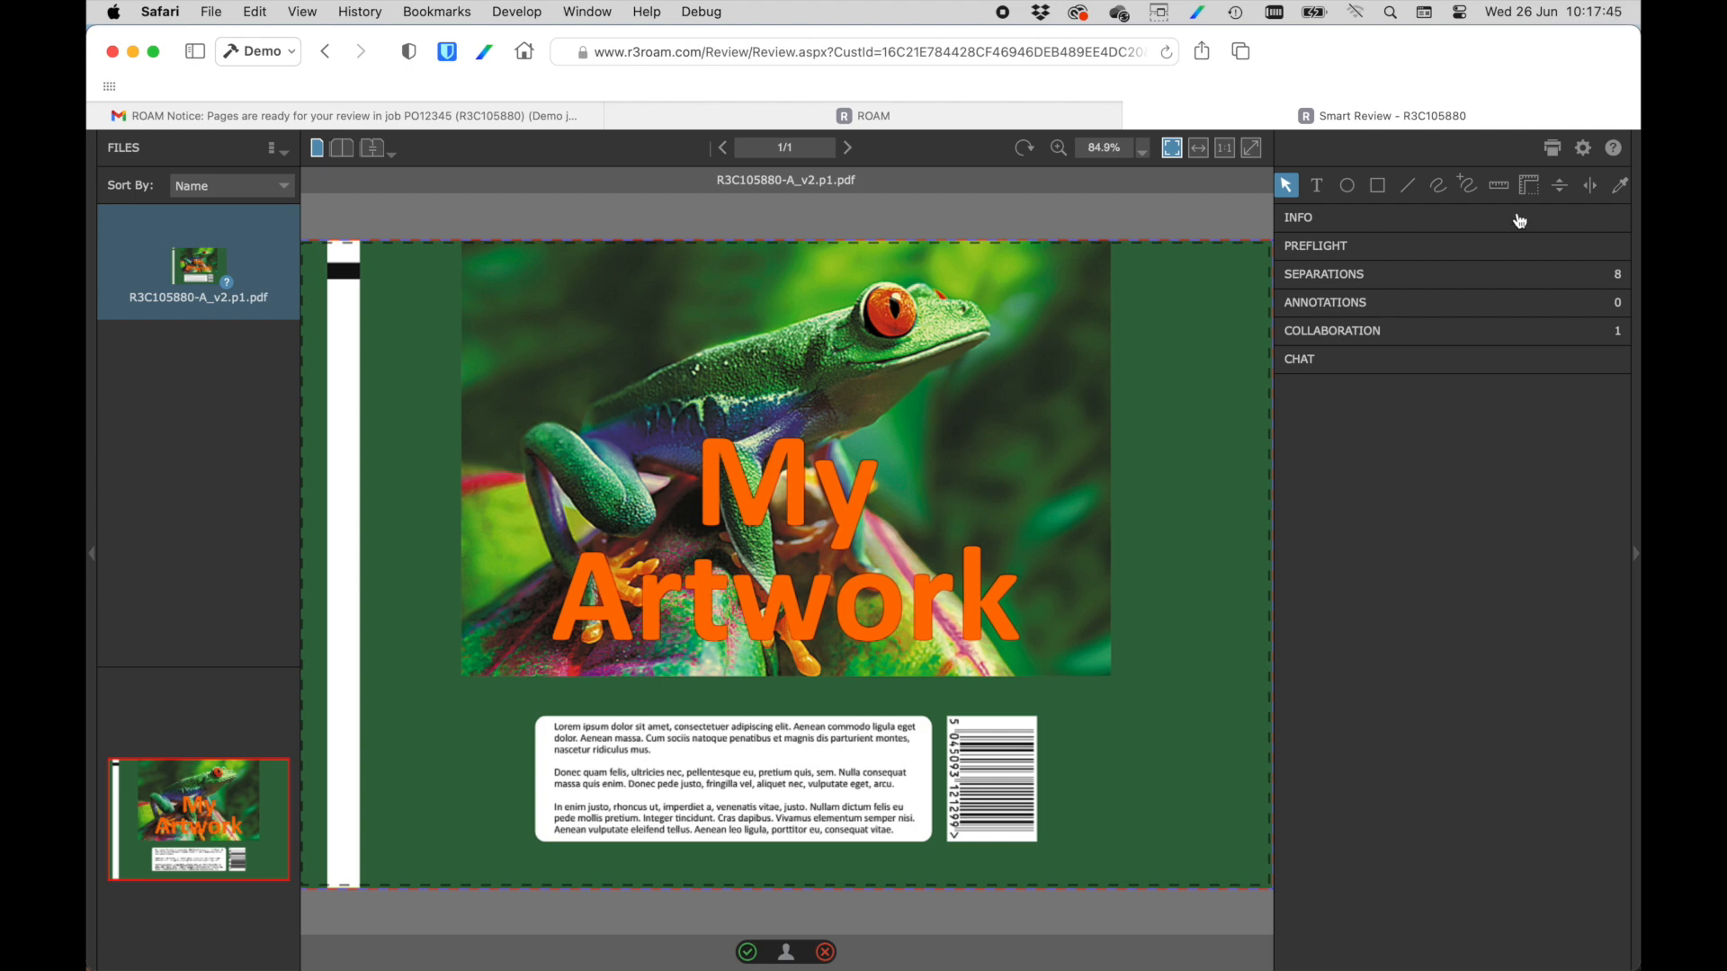
# Sample the colour of the orange "Artwork" lettering and inspect the text block below it at 200% zoom.
pyautogui.click(1620, 188)
pyautogui.click(923, 595)
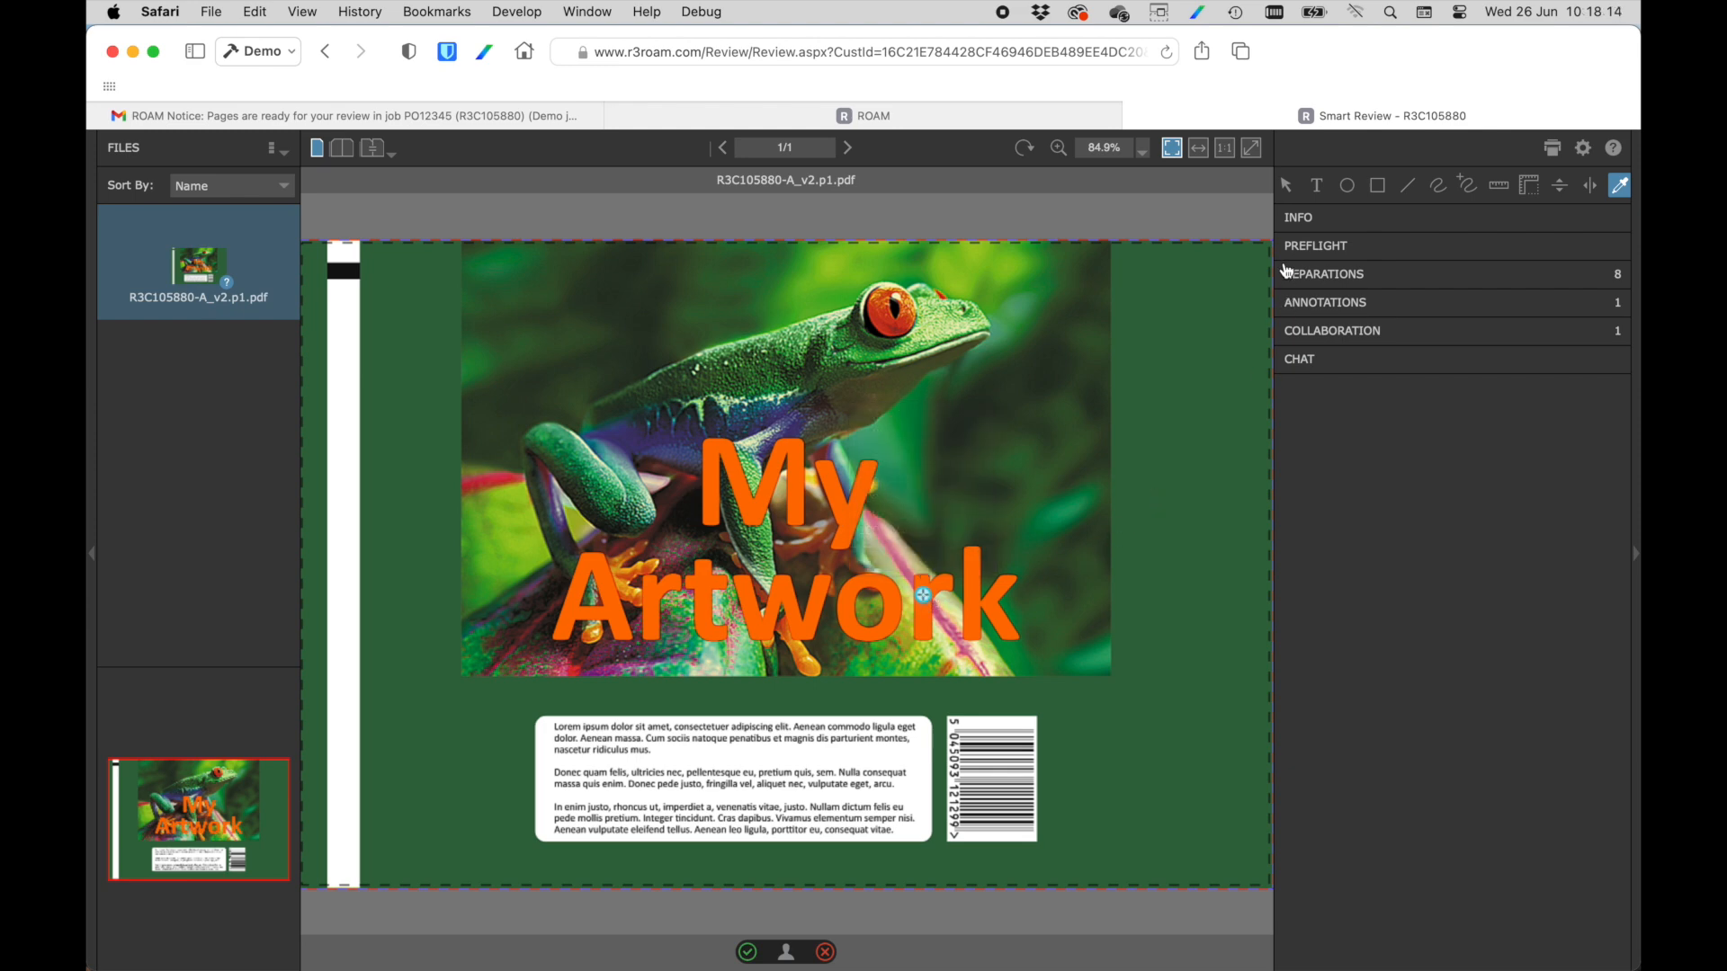
pyautogui.click(1058, 148)
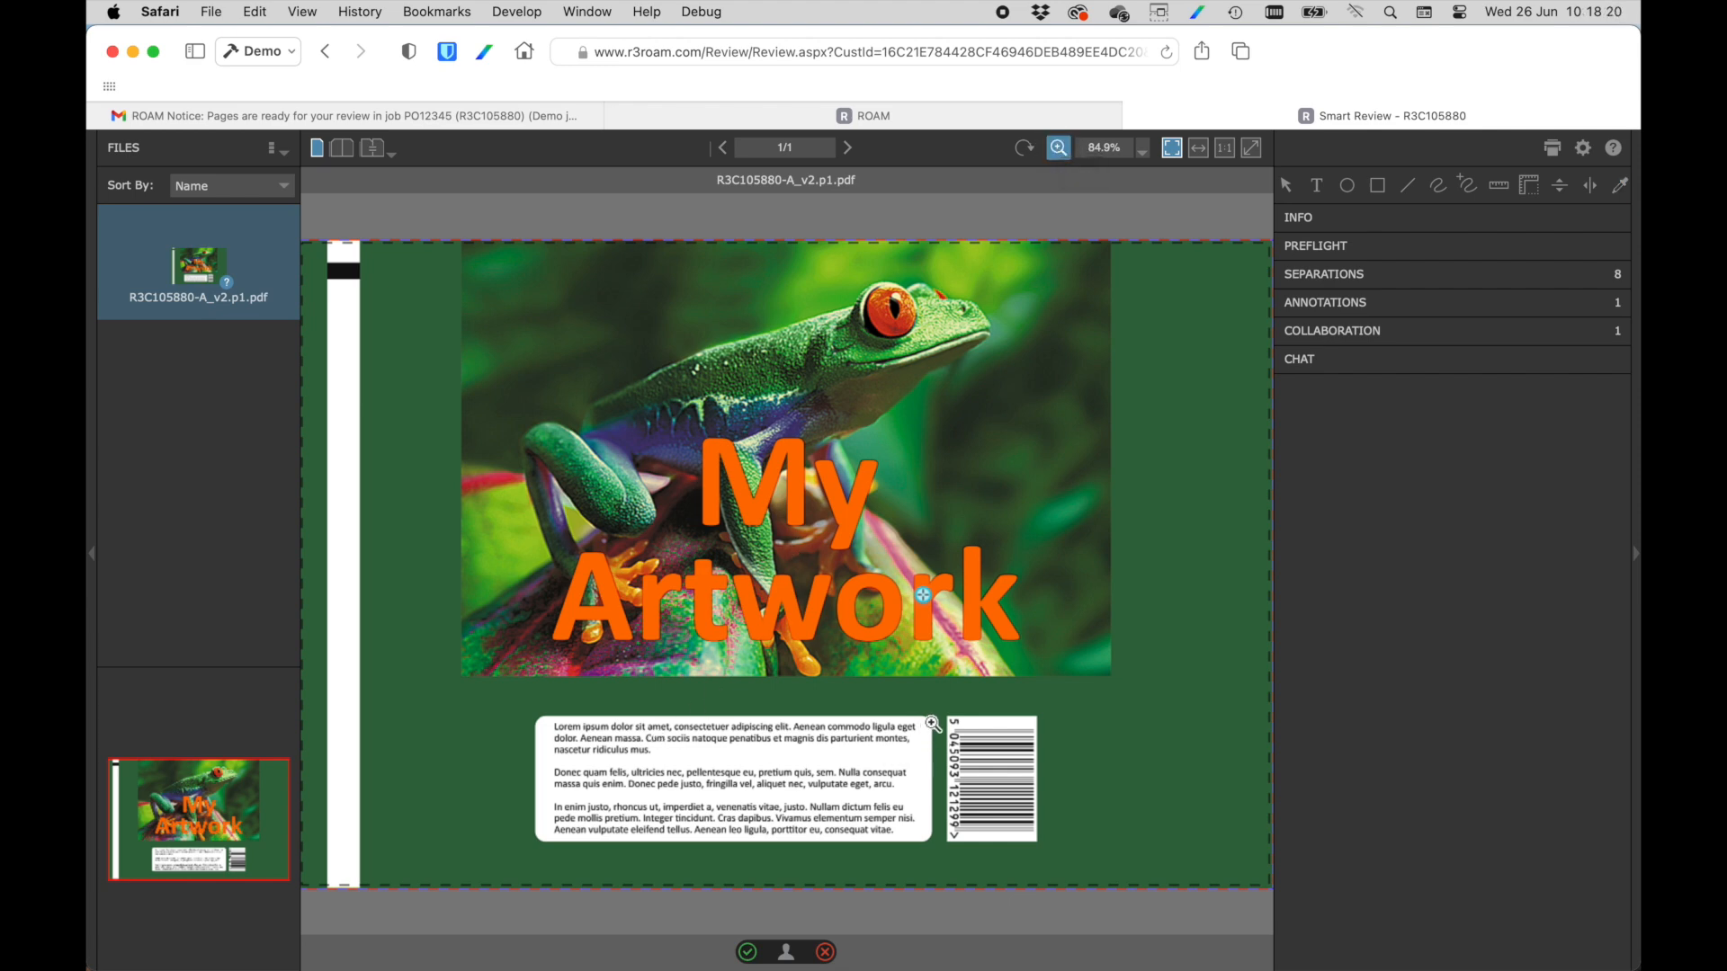
pyautogui.moveTo(914, 769); pyautogui.dragTo(540, 859)
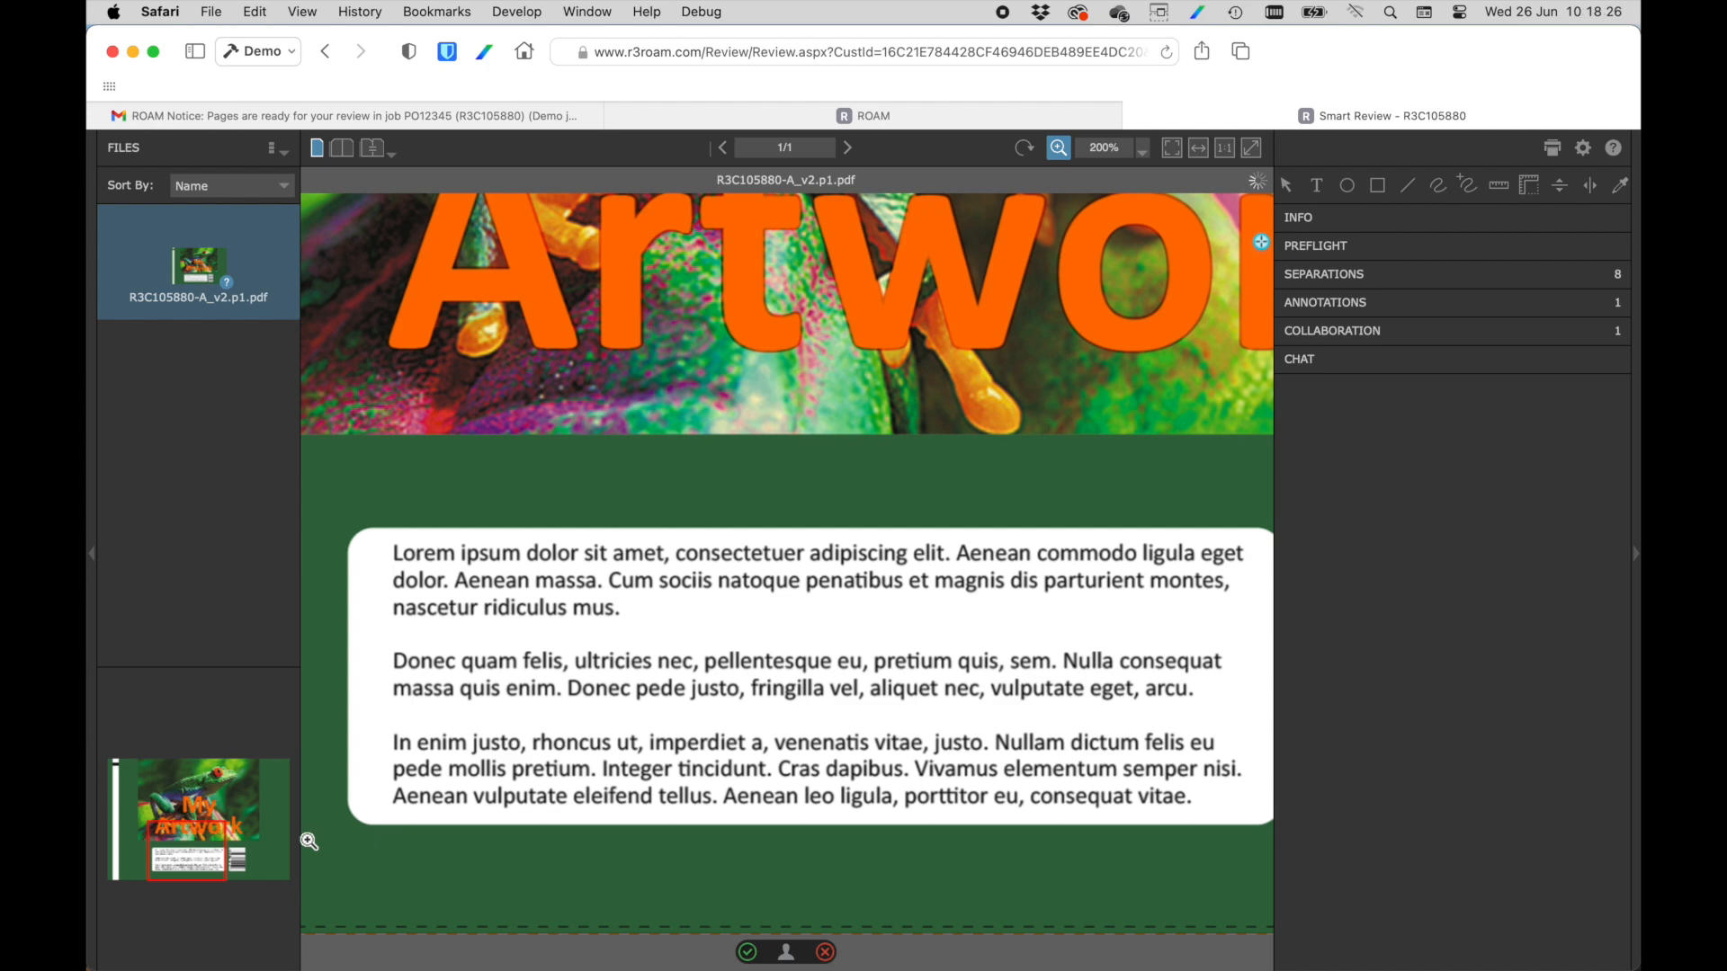
pyautogui.moveTo(227, 843)
pyautogui.mouseDown()
pyautogui.moveTo(184, 775)
pyautogui.moveTo(258, 775)
pyautogui.moveTo(224, 834)
pyautogui.moveTo(204, 834)
pyautogui.mouseUp()
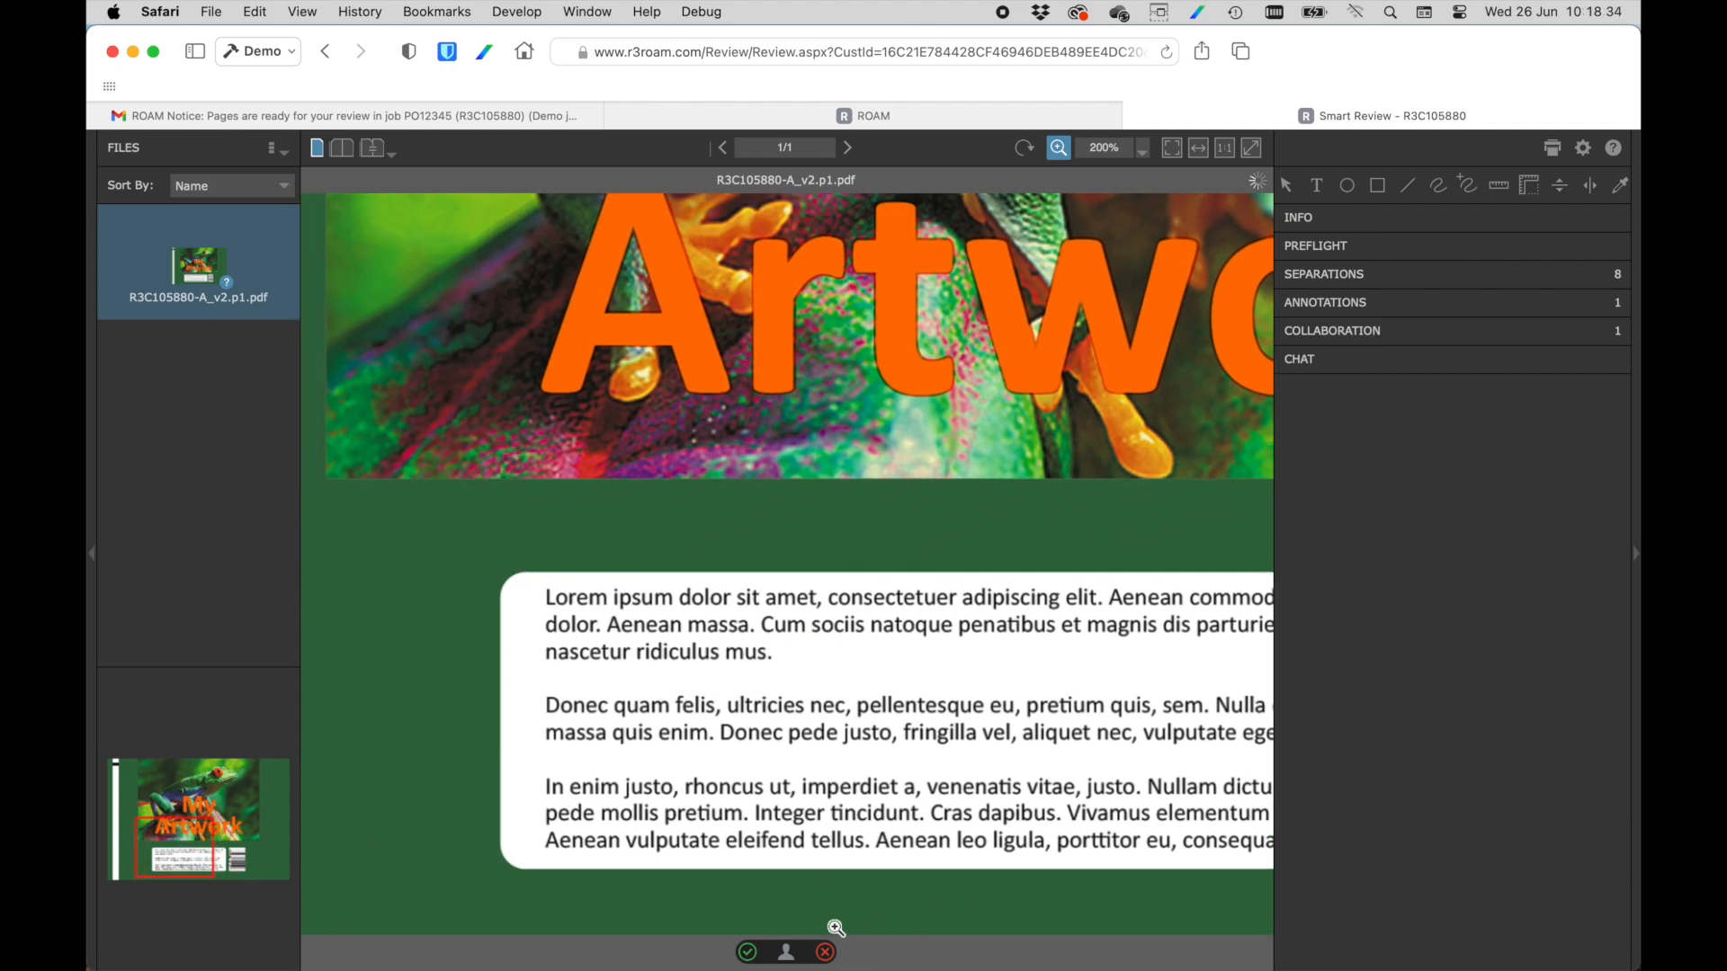
# Submit the first reviewer's OK review of the page with the comment "Perfect".
pyautogui.click(748, 952)
pyautogui.write('Perfect')
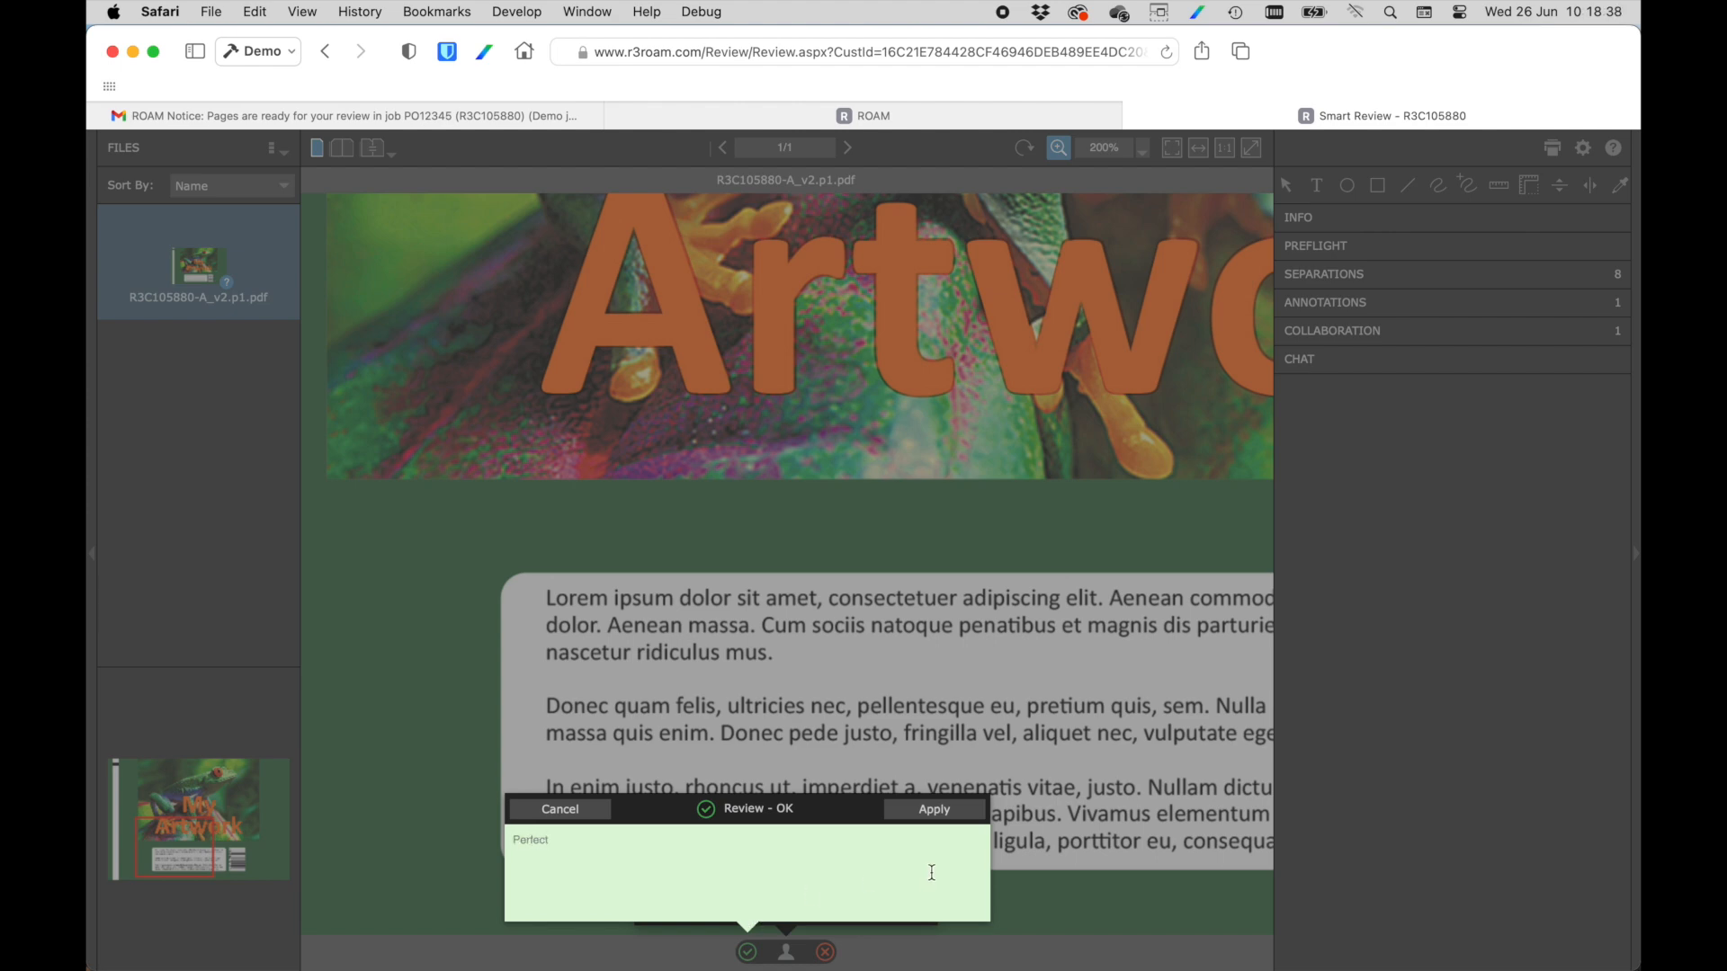
pyautogui.click(940, 813)
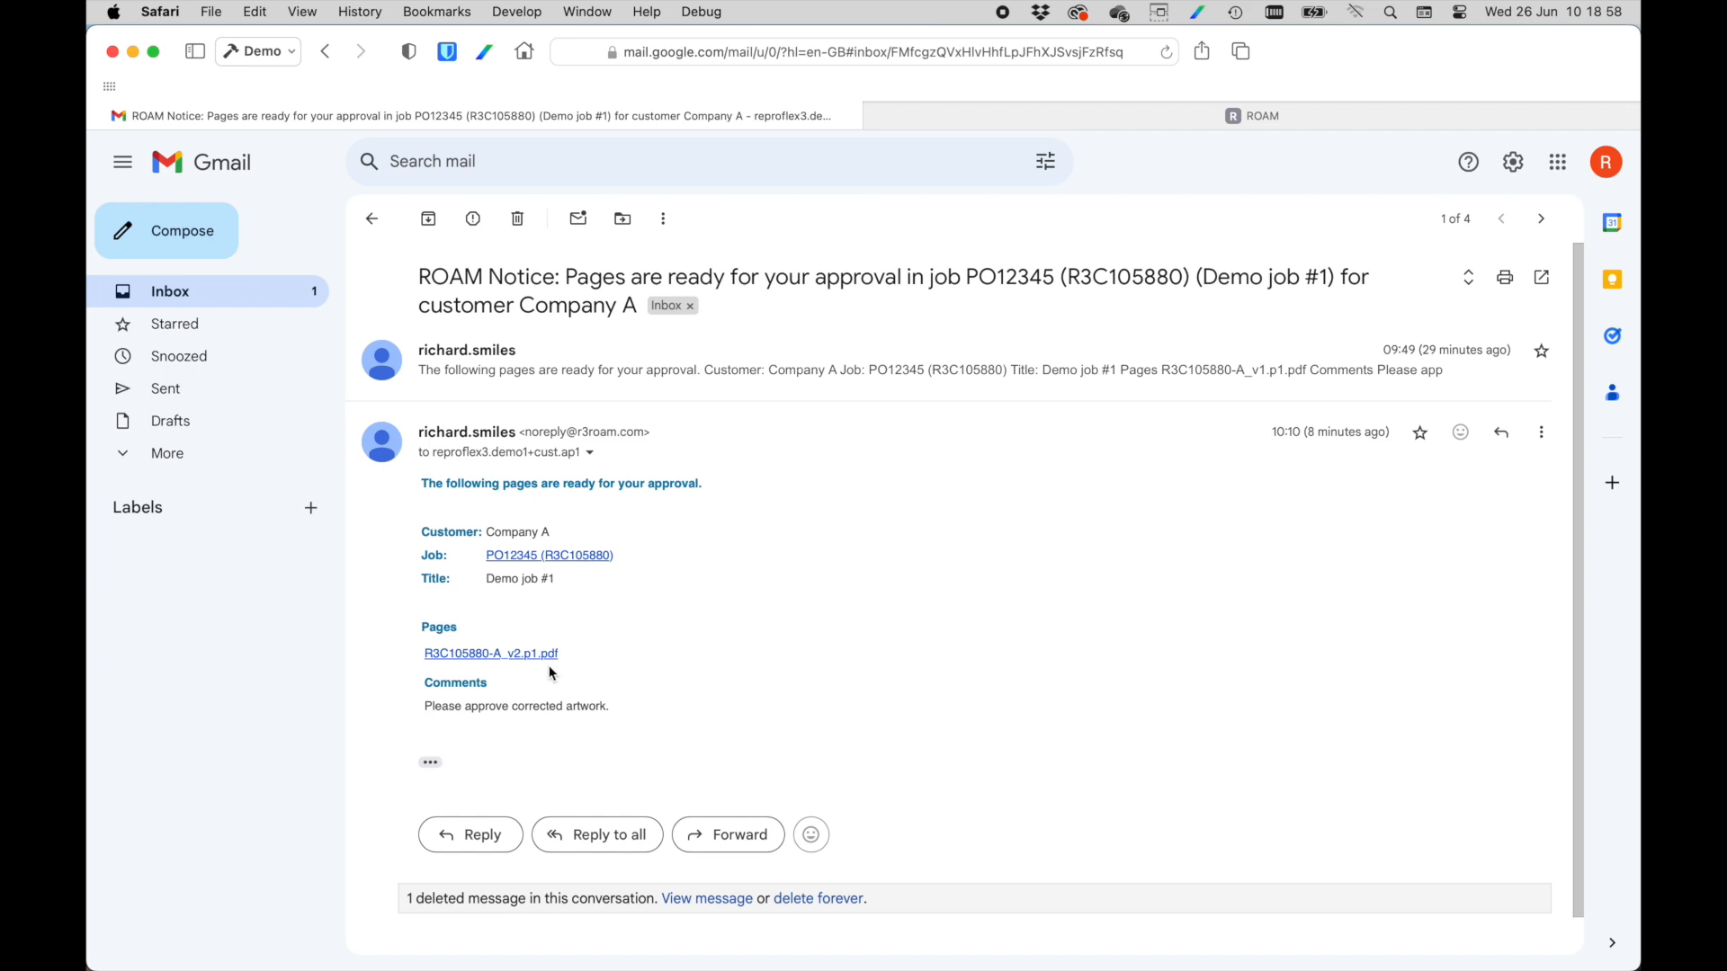
# Open R3C105880-A_v2.p1.pdf from the approval email as the approver, approve it without a comment and close the review.
pyautogui.click(513, 656)
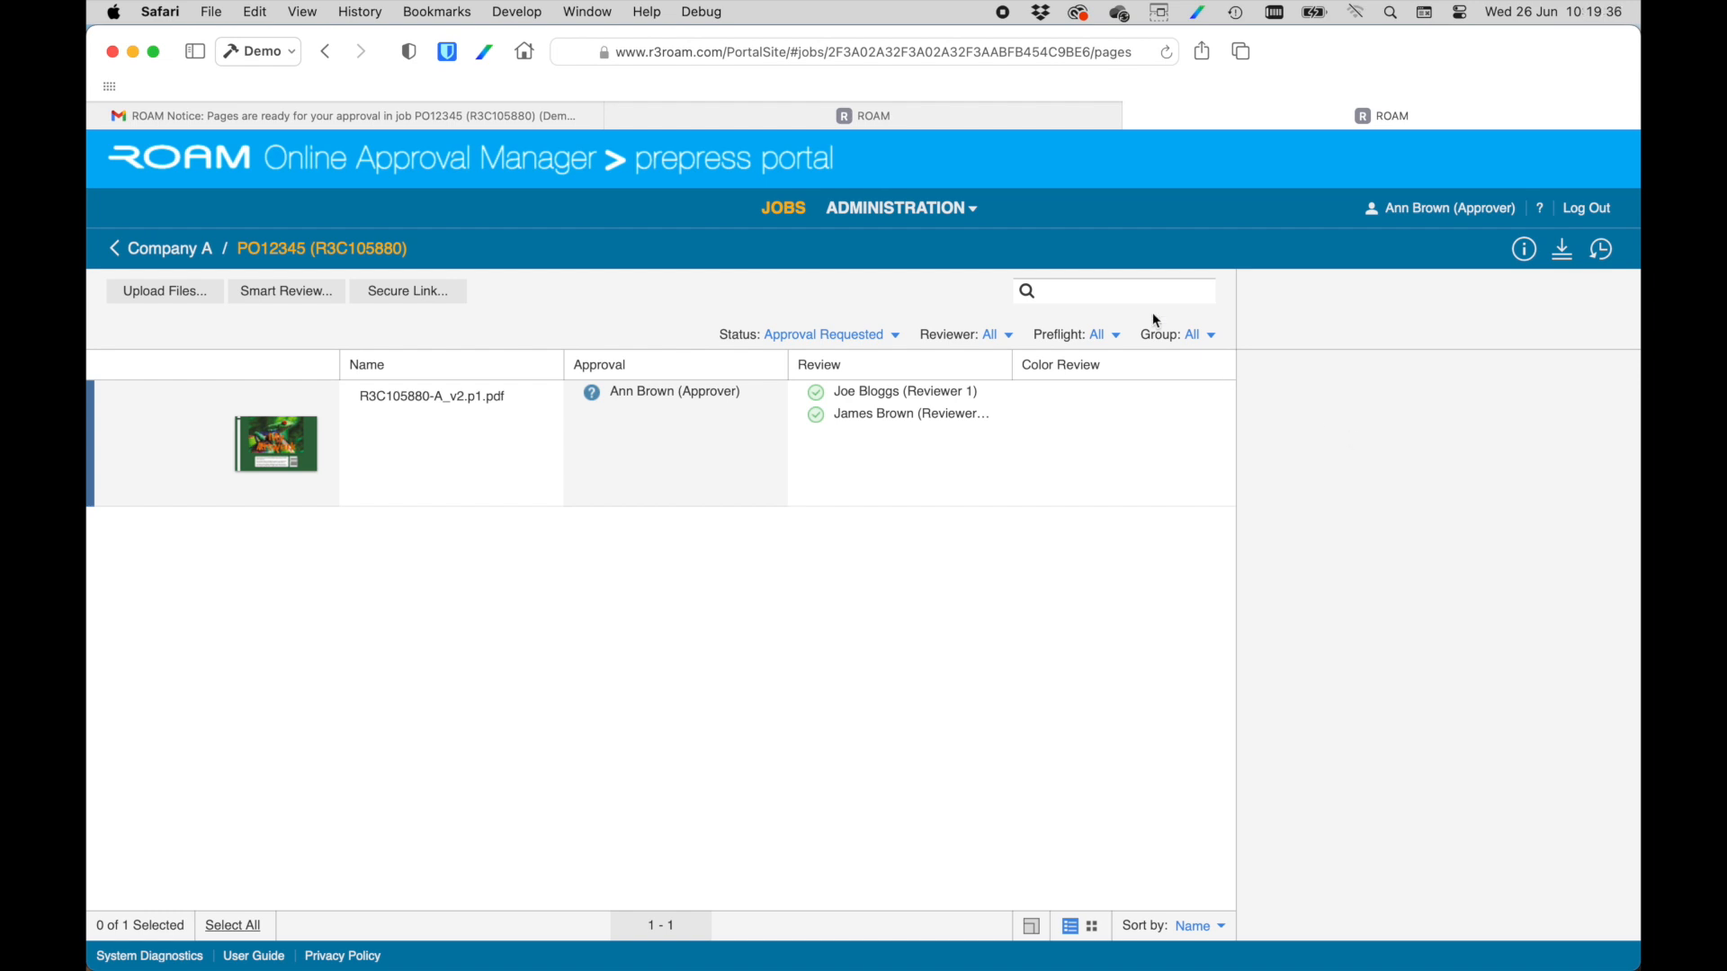
pyautogui.click(302, 459)
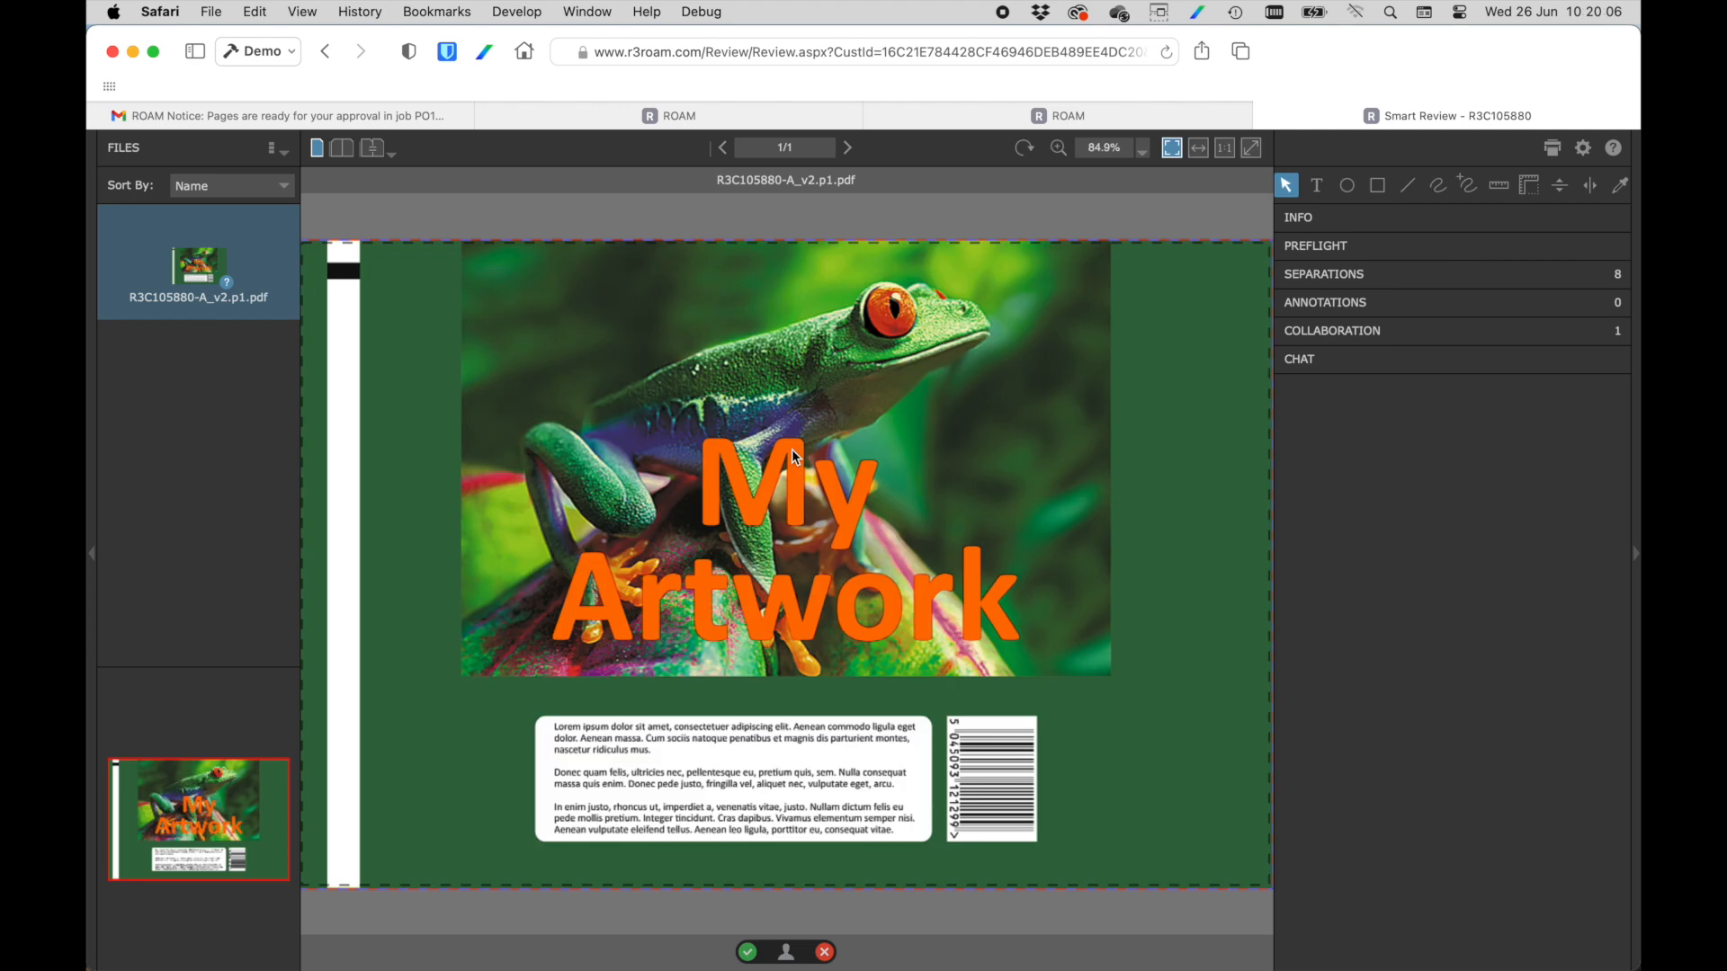
pyautogui.click(747, 952)
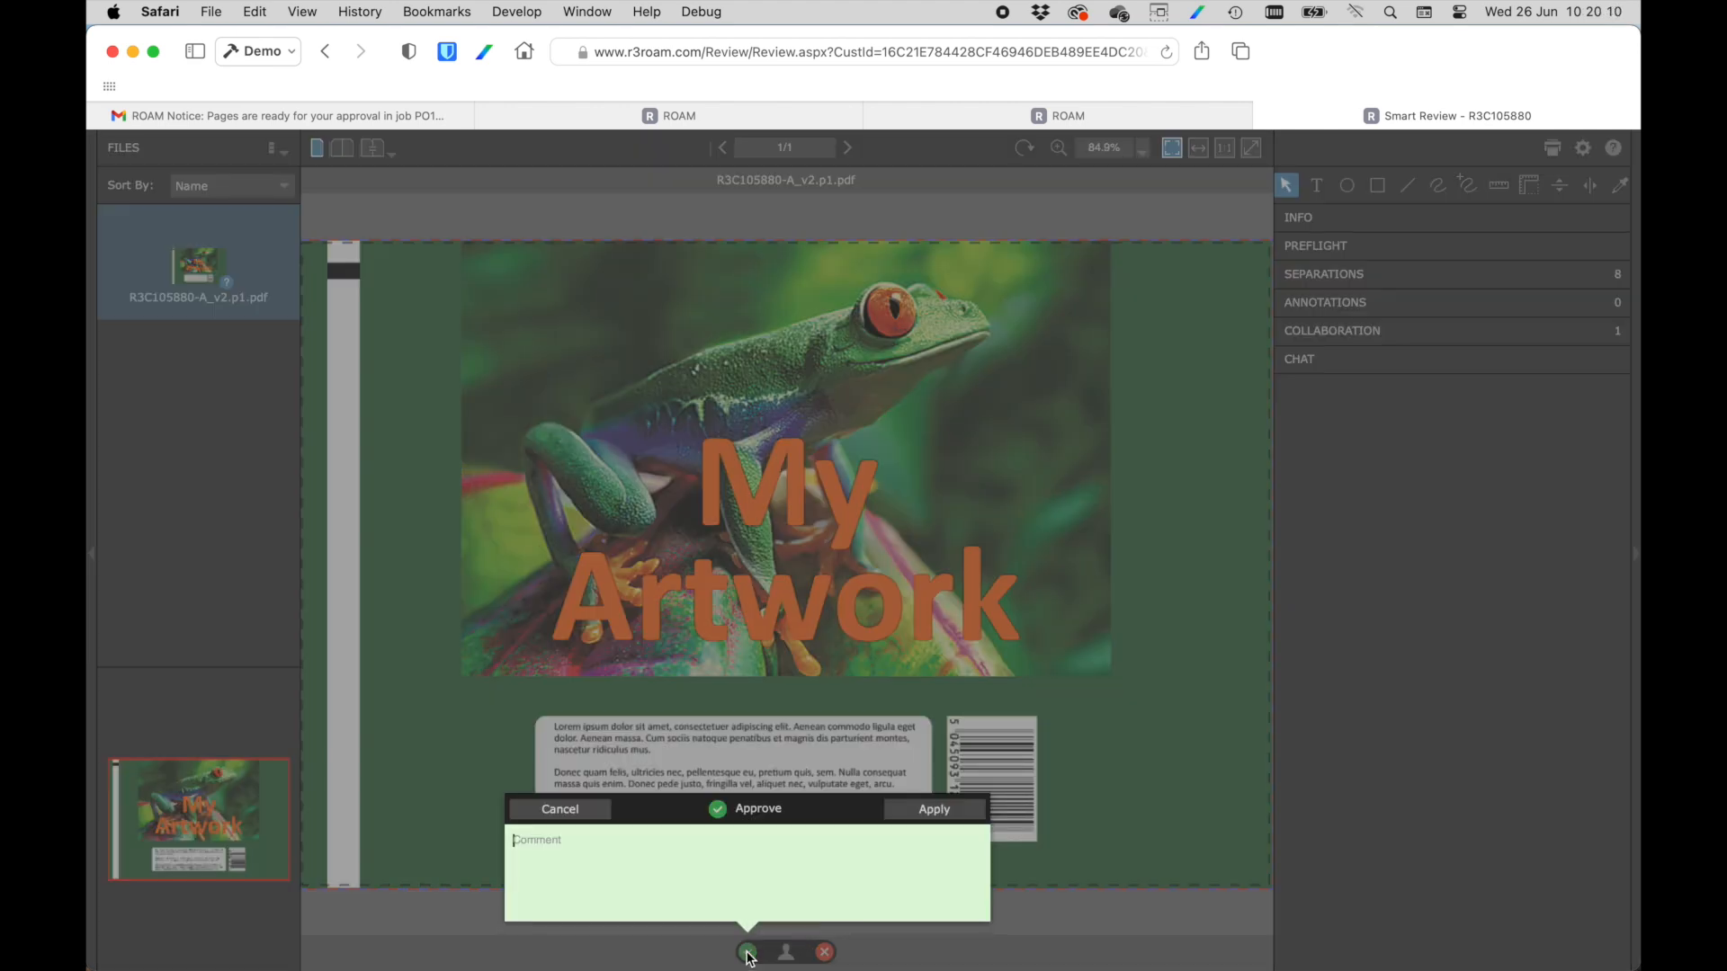
pyautogui.click(931, 809)
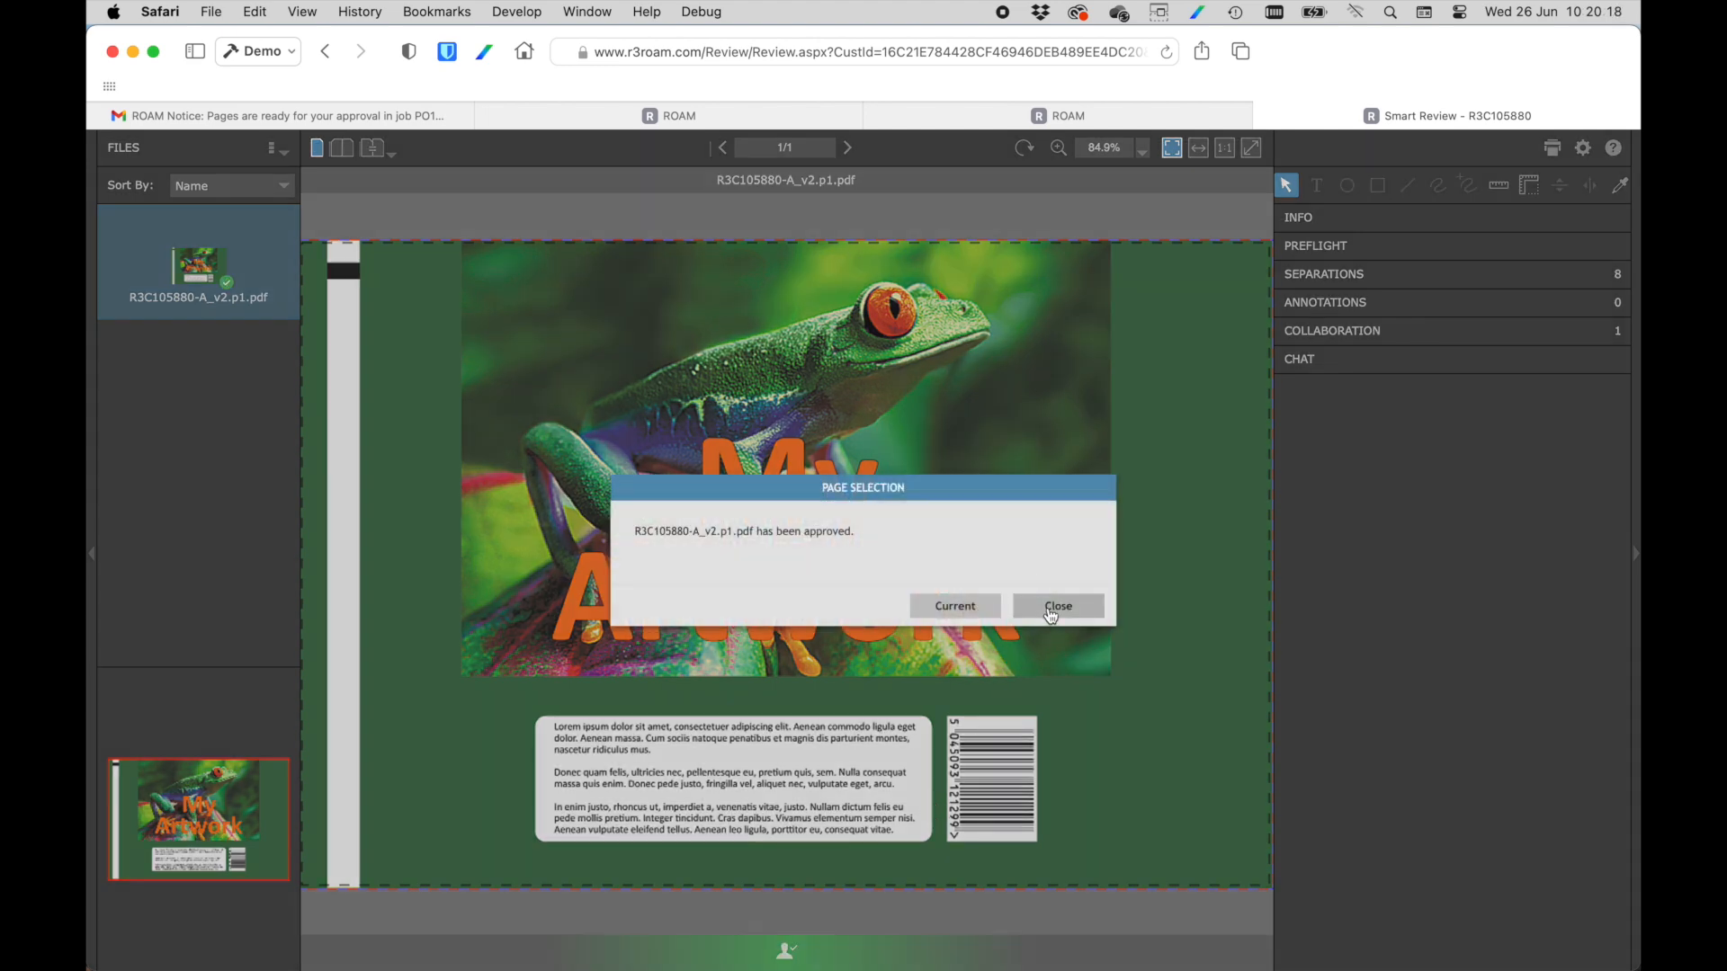
pyautogui.click(1050, 608)
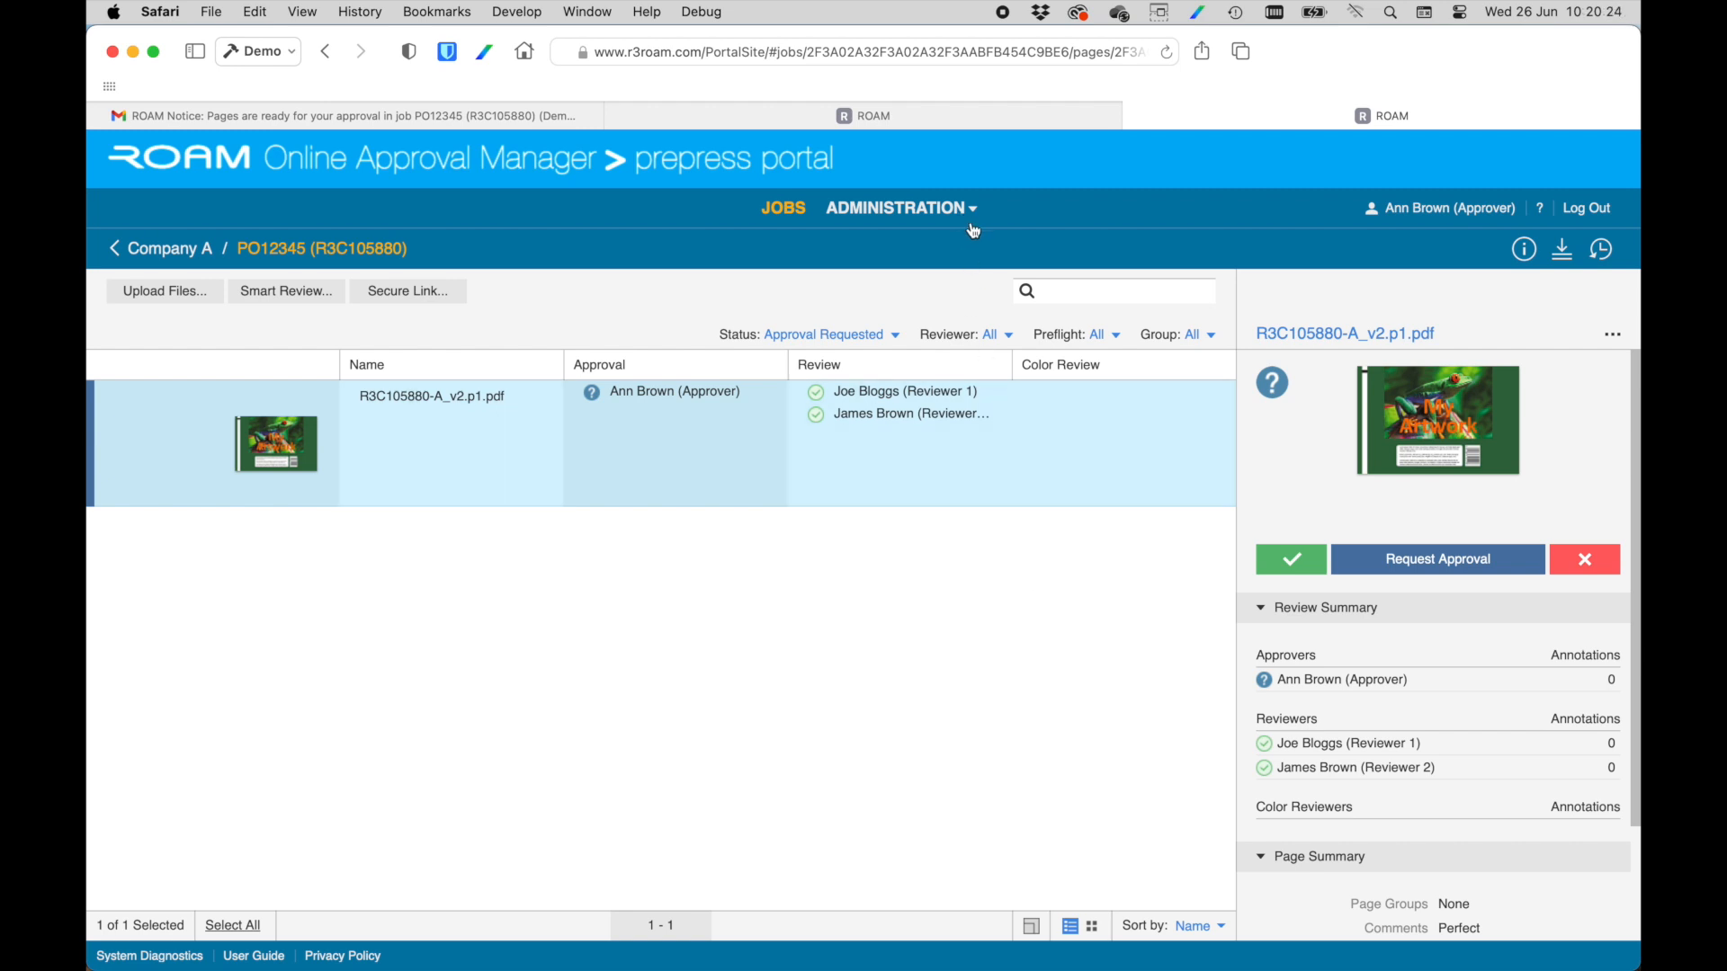
# Filter the job's pages by the status Approved, select R3C105880-A_v2.p1.pdf to view its summary, and reload the portal.
pyautogui.click(845, 336)
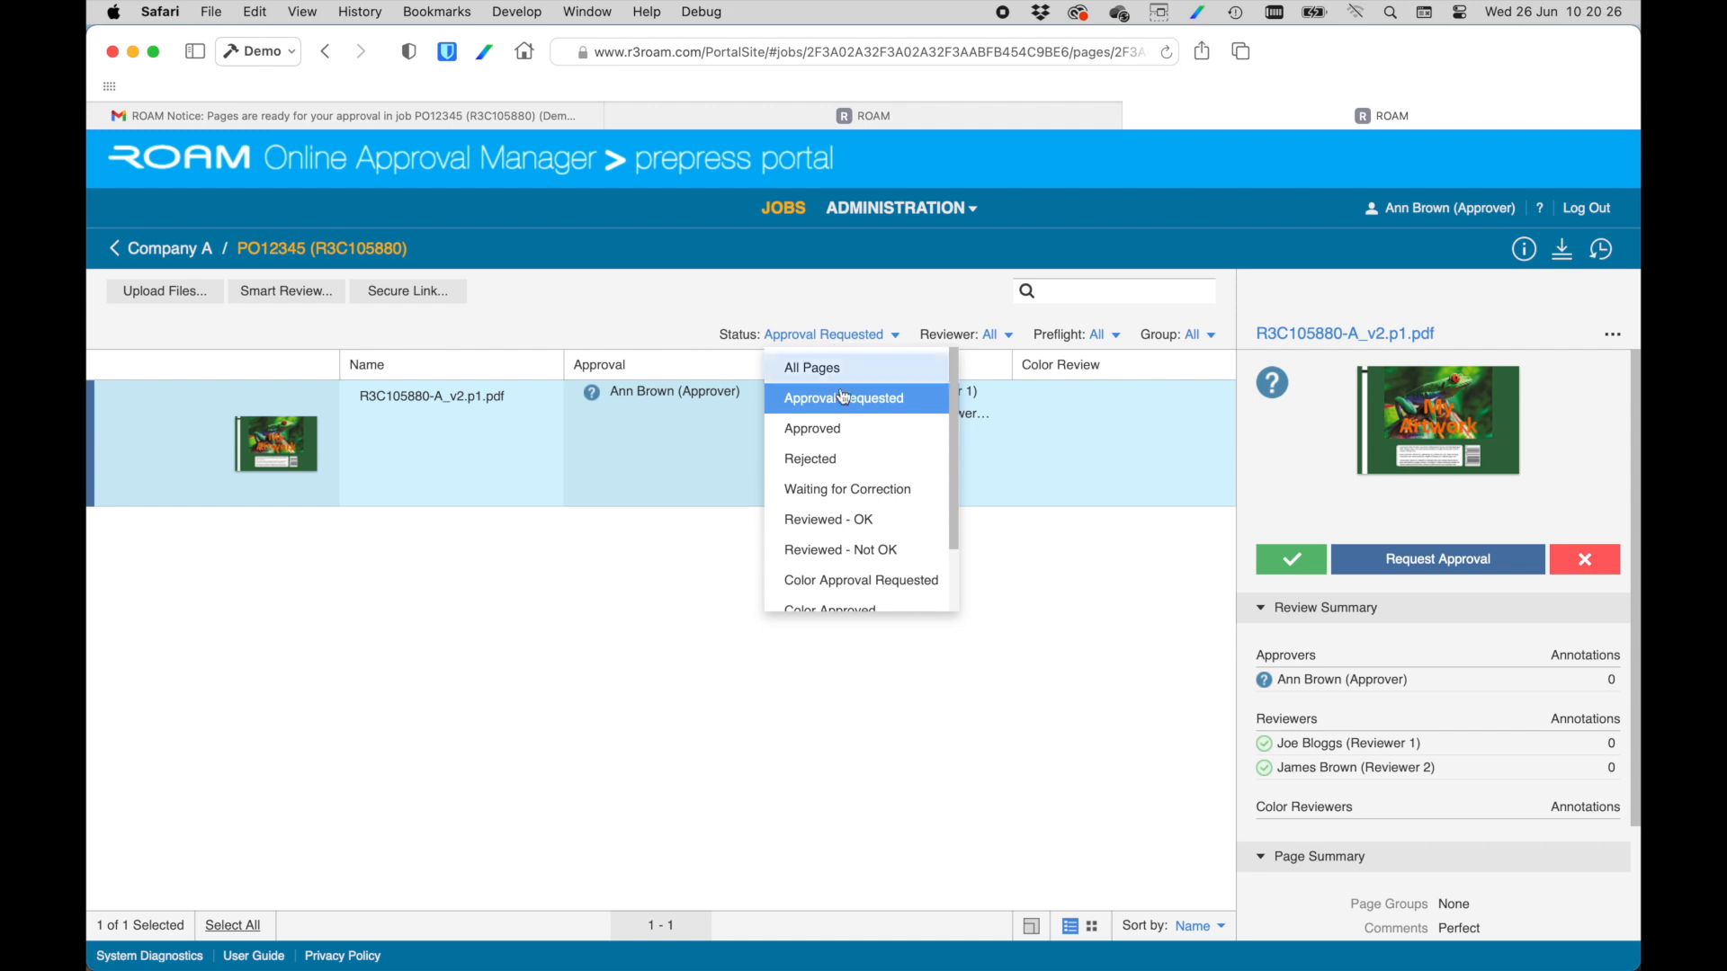
pyautogui.click(844, 430)
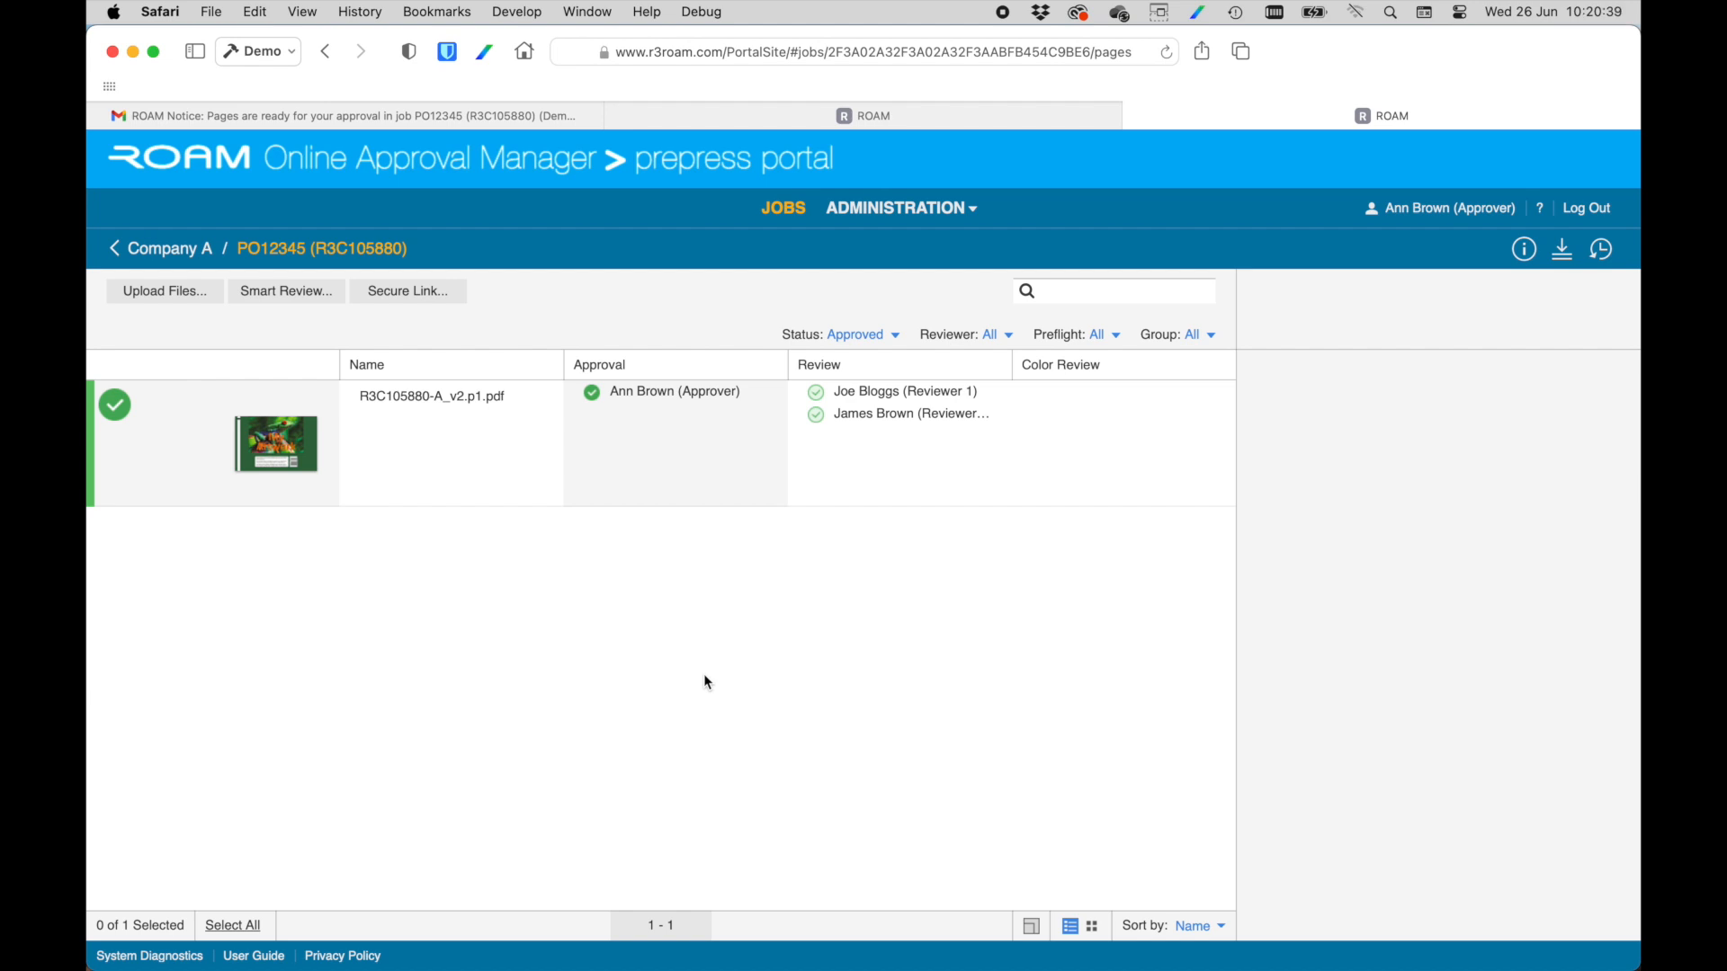
pyautogui.click(457, 486)
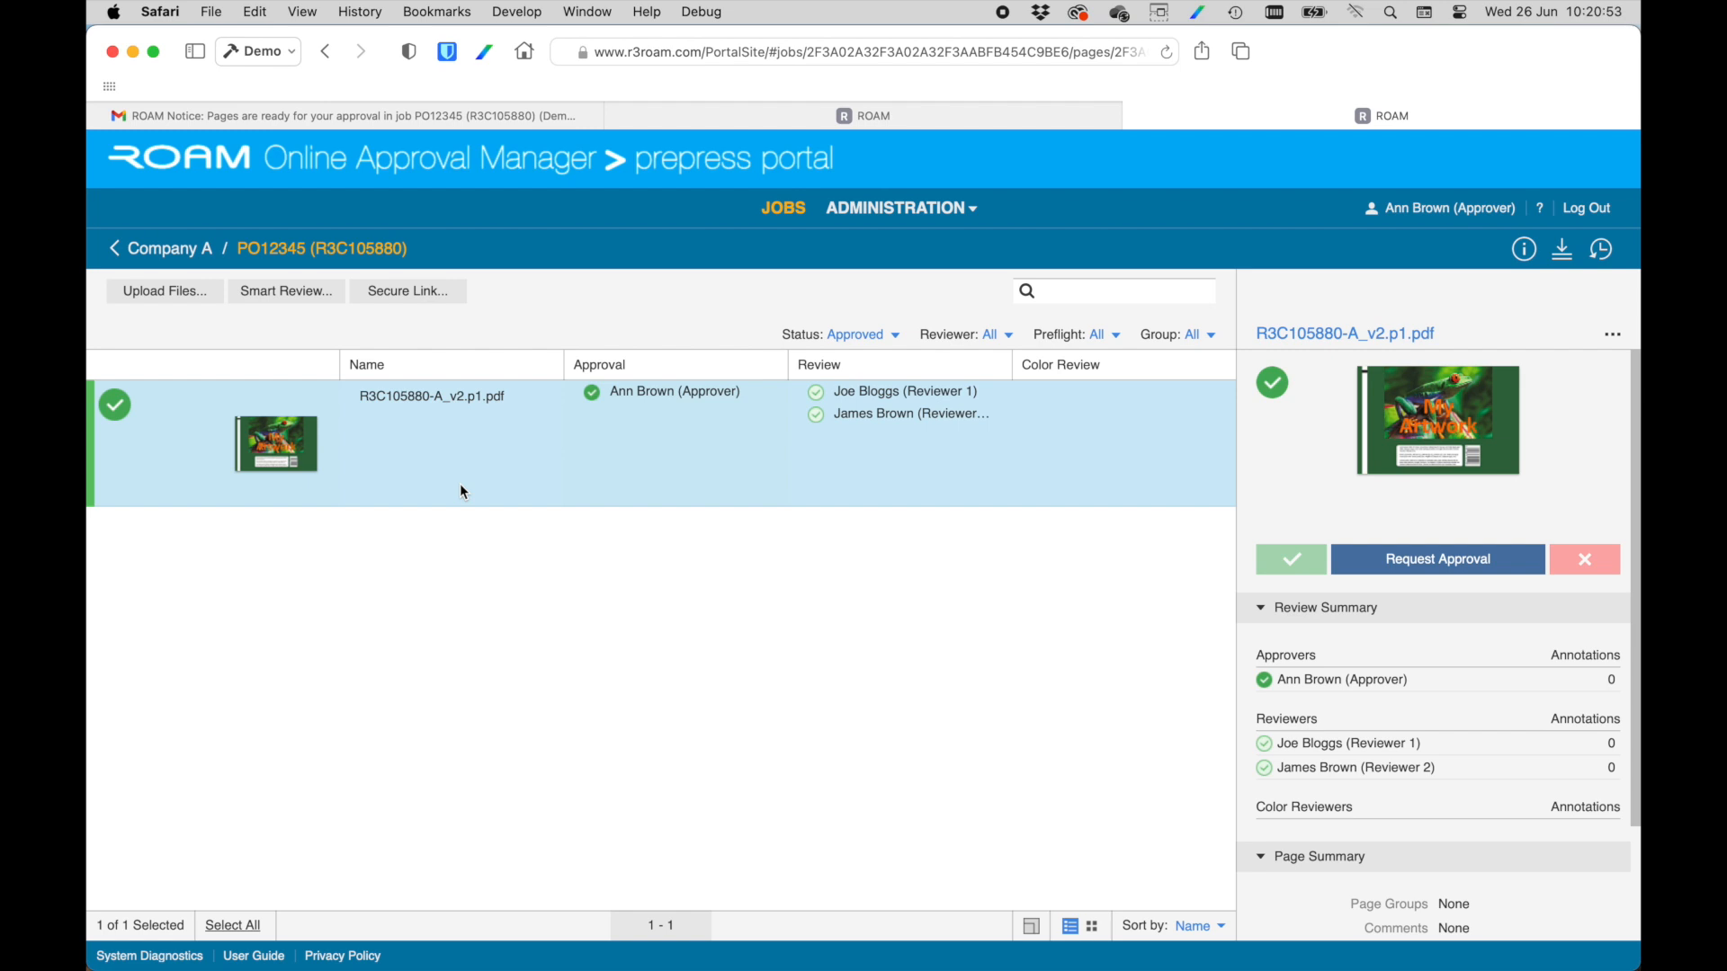
pyautogui.click(1166, 54)
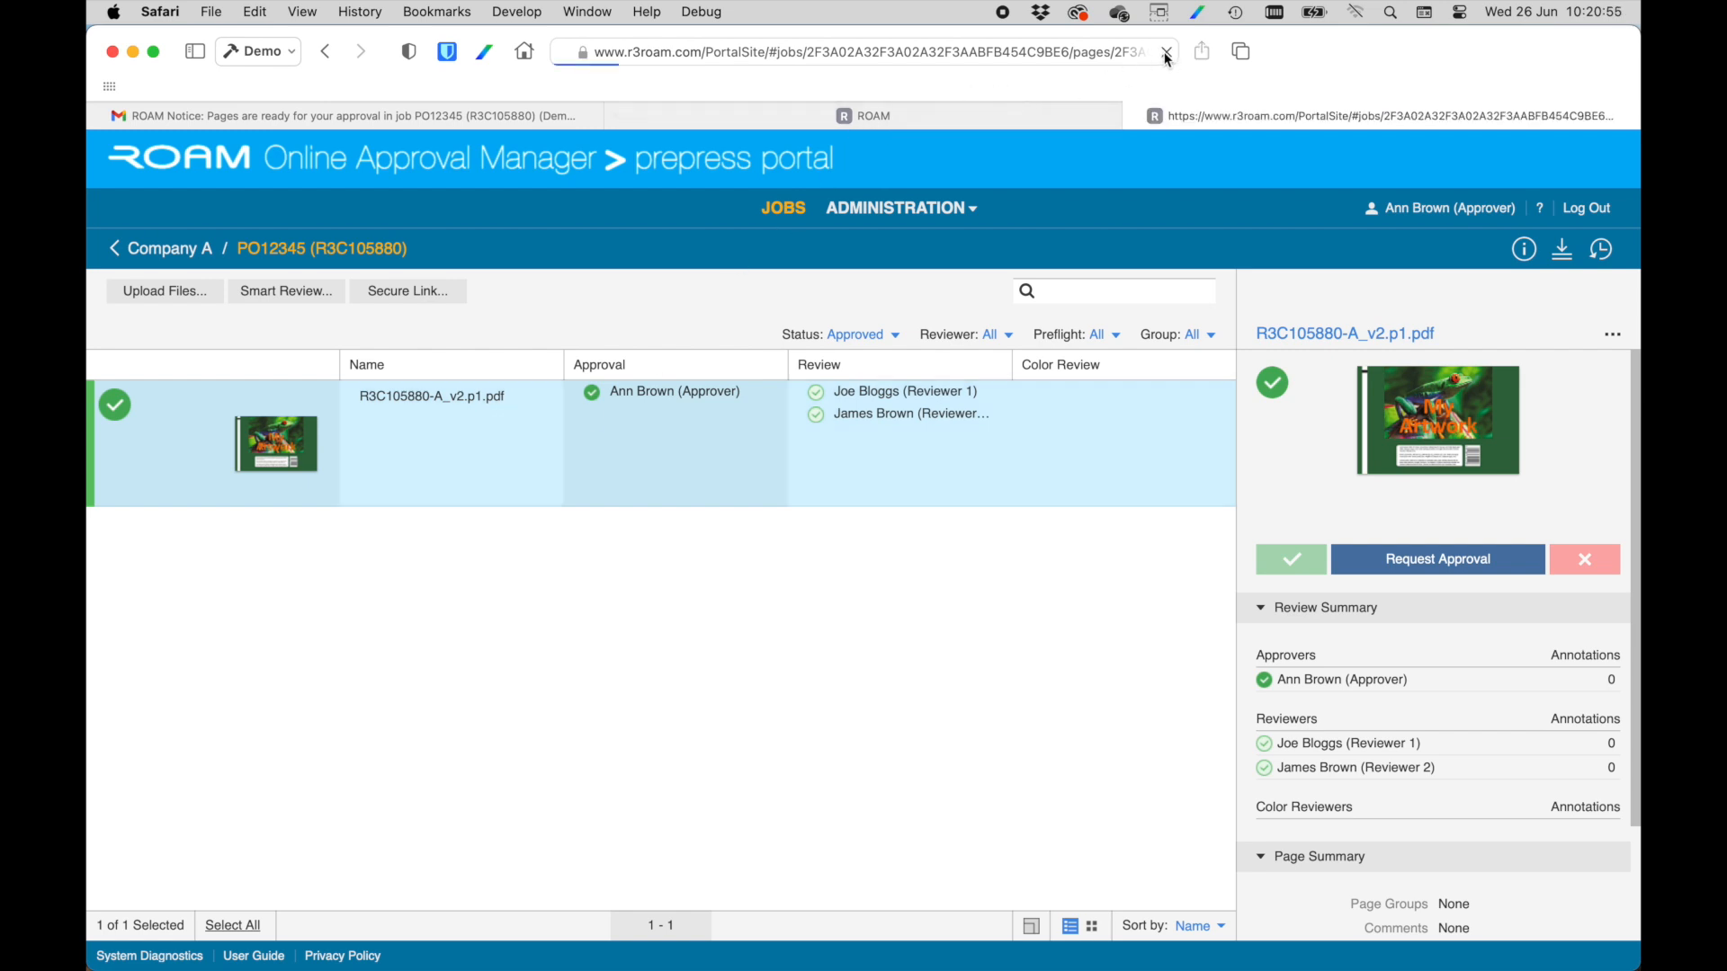